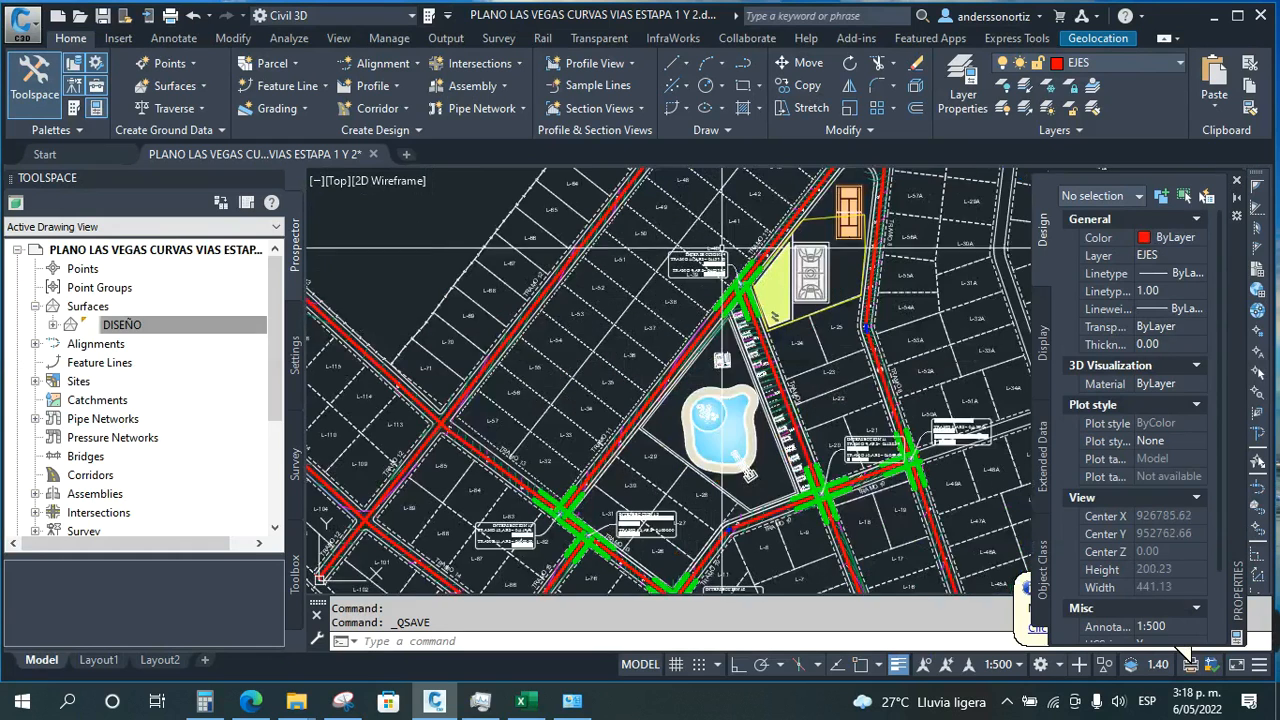
Look through the alignment categories and the list of existing intersections in the project tree.
left_click(35, 344)
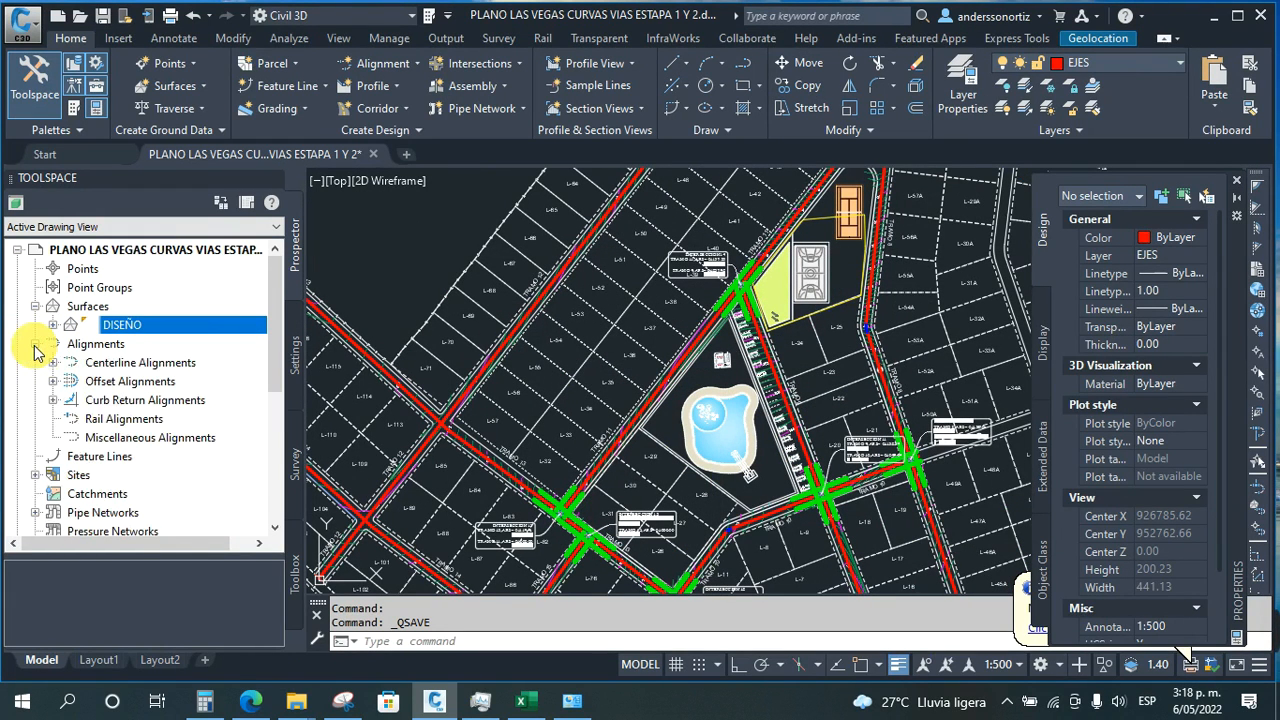
left_click(35, 344)
scroll(62, 470, "down", 1)
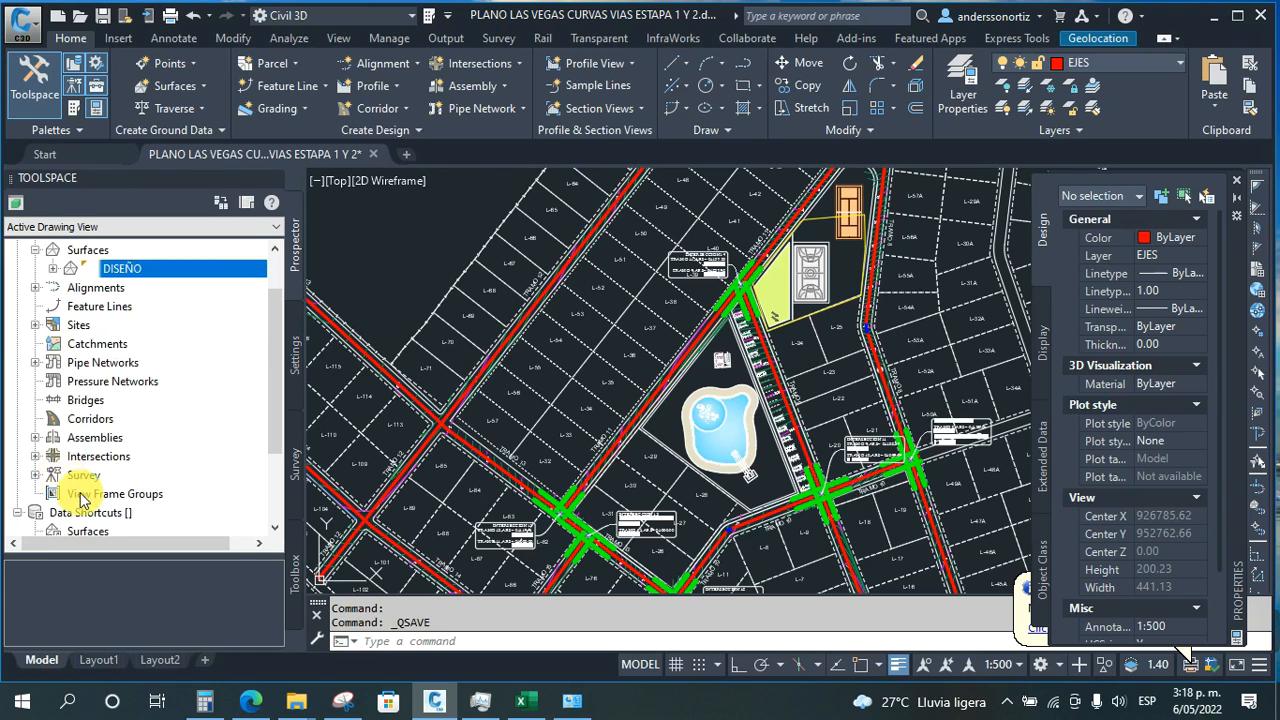
left_click(35, 456)
scroll(170, 385, "down", 3)
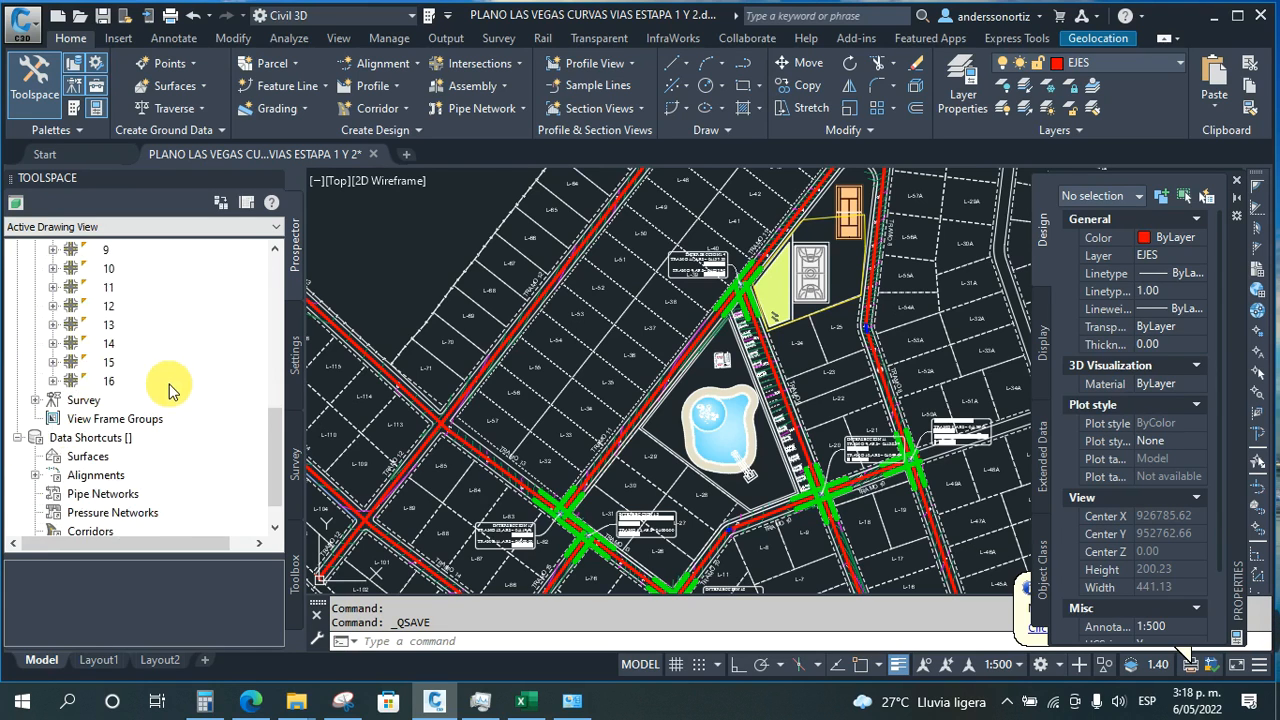
scroll(170, 385, "up", 5)
left_click(37, 363)
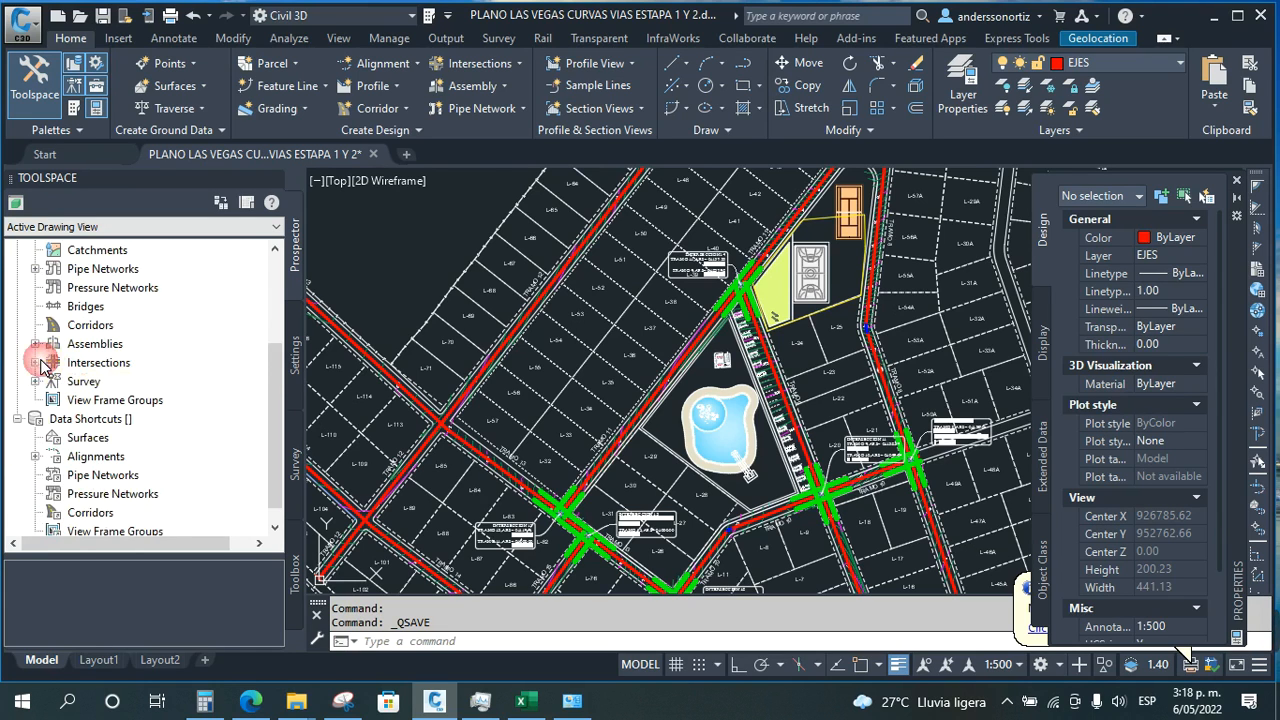
Examine the labels of the existing intersections along TRAMO 13, TRAMO 14 and TRAMO 15 in the plan.
scroll(572, 346, "down", 4)
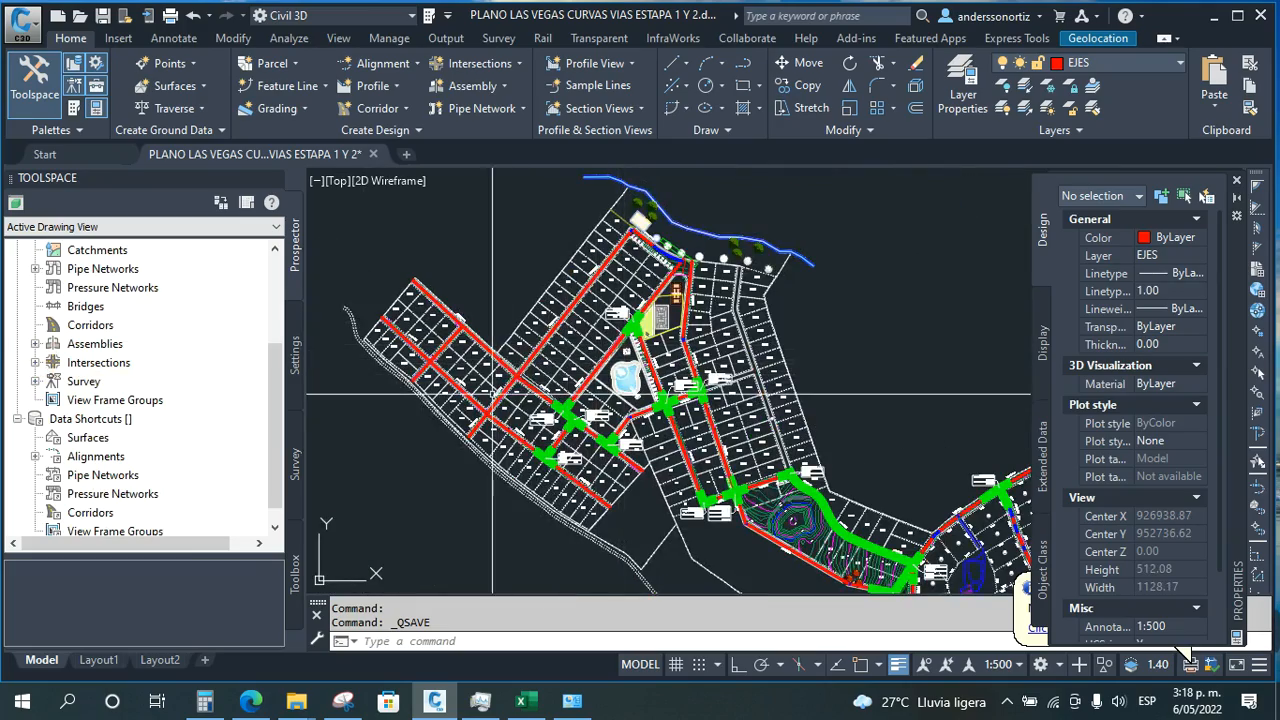
scroll(628, 436, "up", 12)
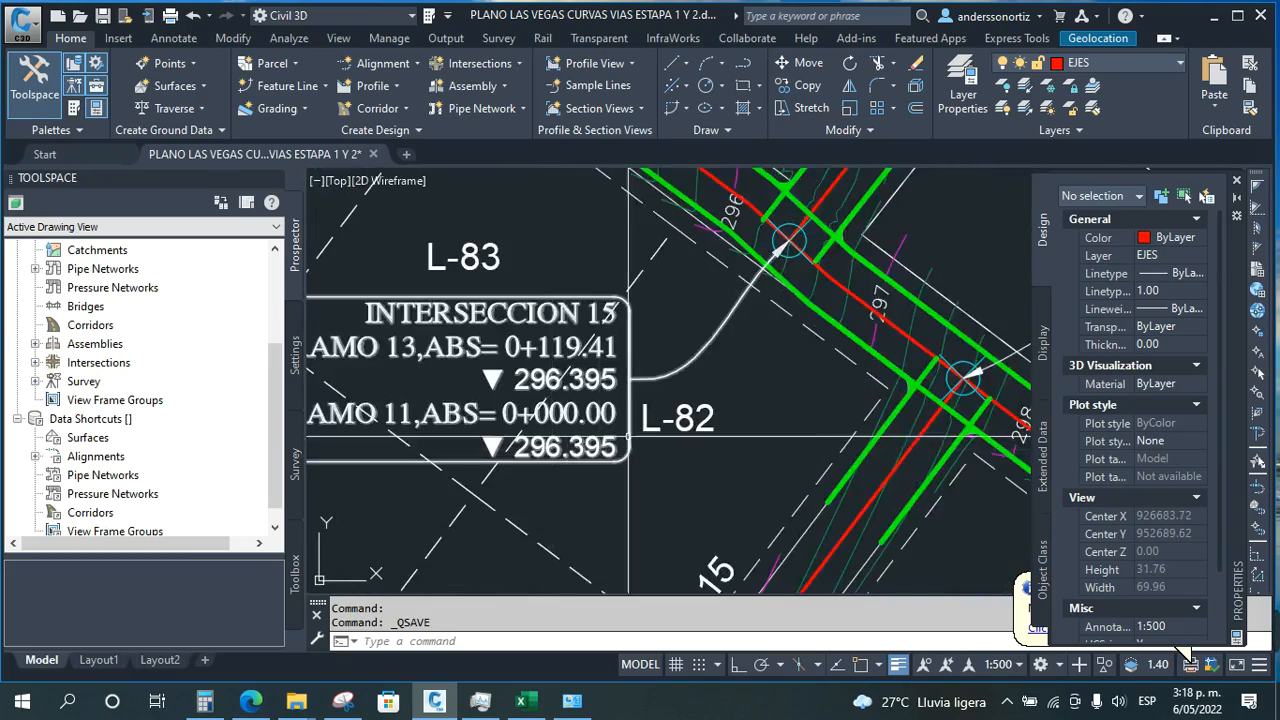
scroll(628, 436, "down", 8)
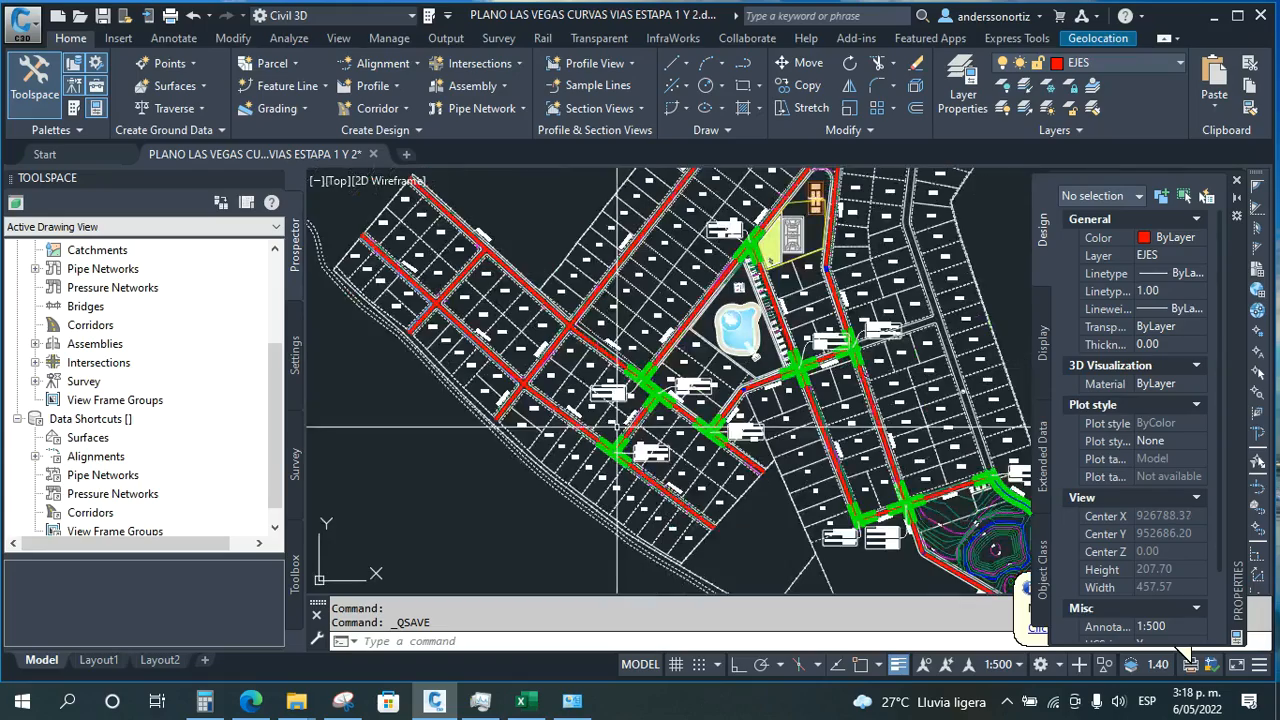
scroll(682, 405, "up", 8)
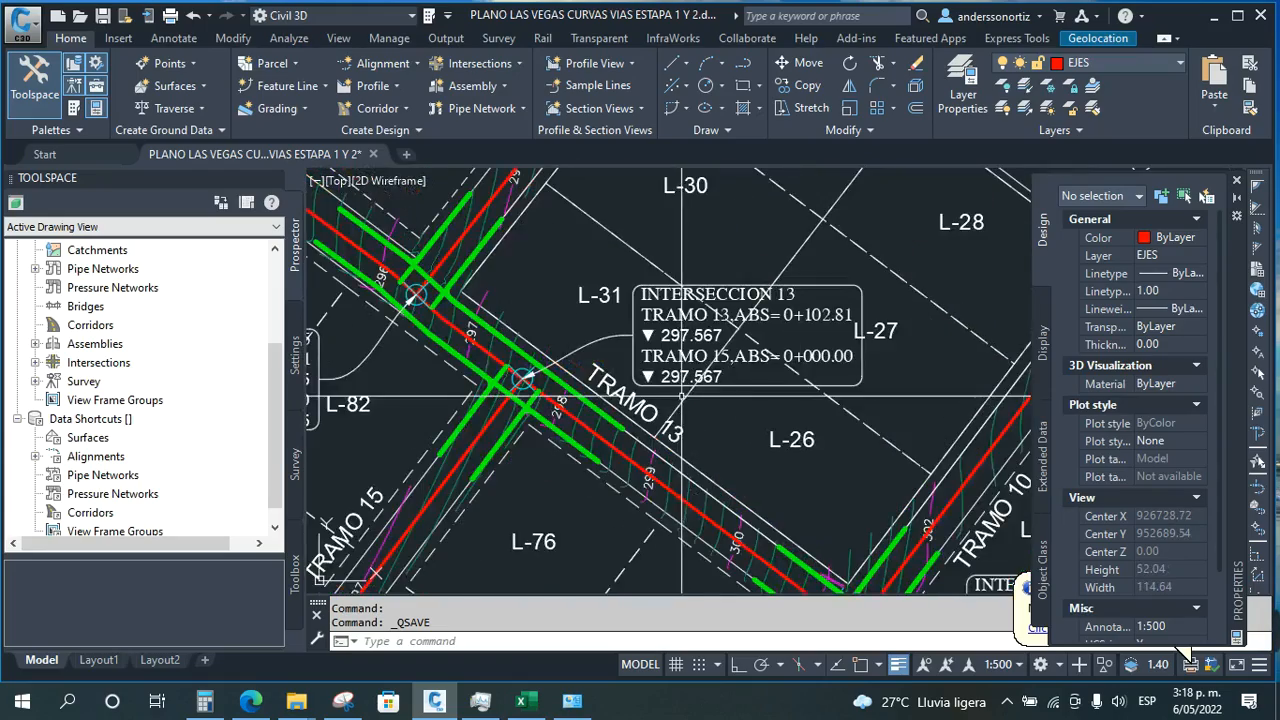
scroll(682, 405, "down", 4)
scroll(512, 480, "down", 3)
scroll(414, 423, "up", 7)
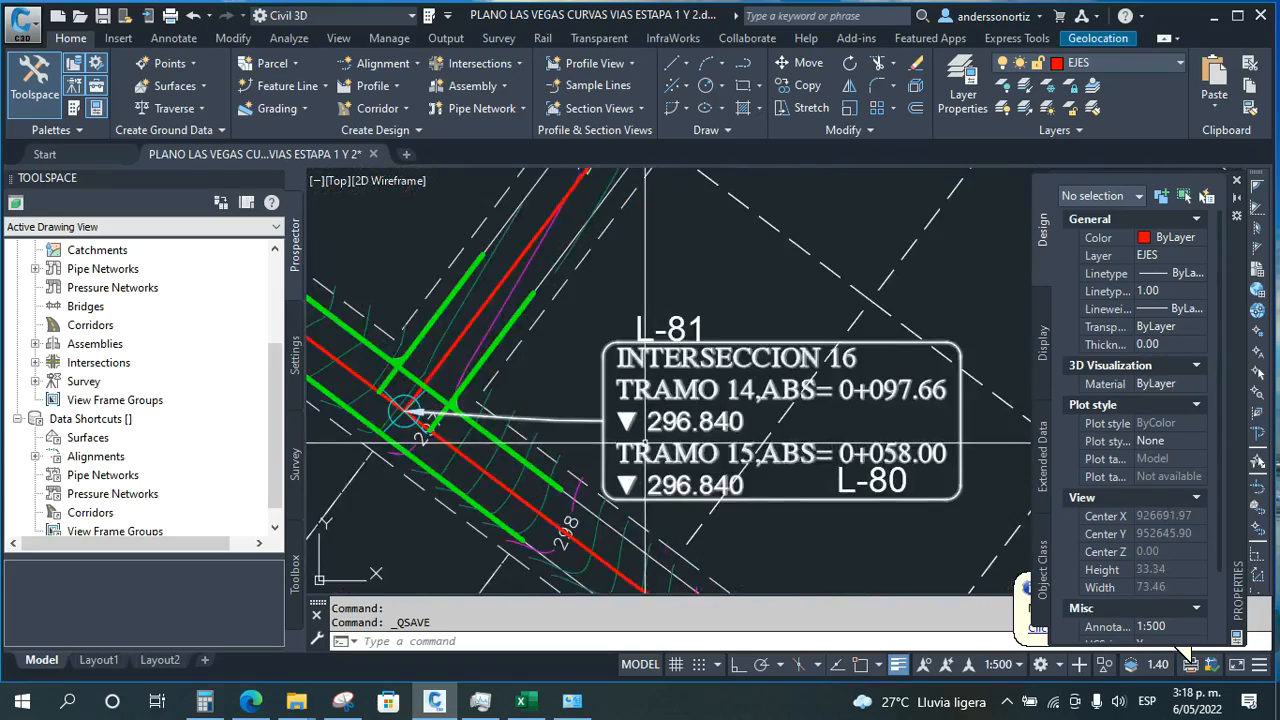
scroll(645, 442, "down", 7)
scroll(645, 442, "down", 2)
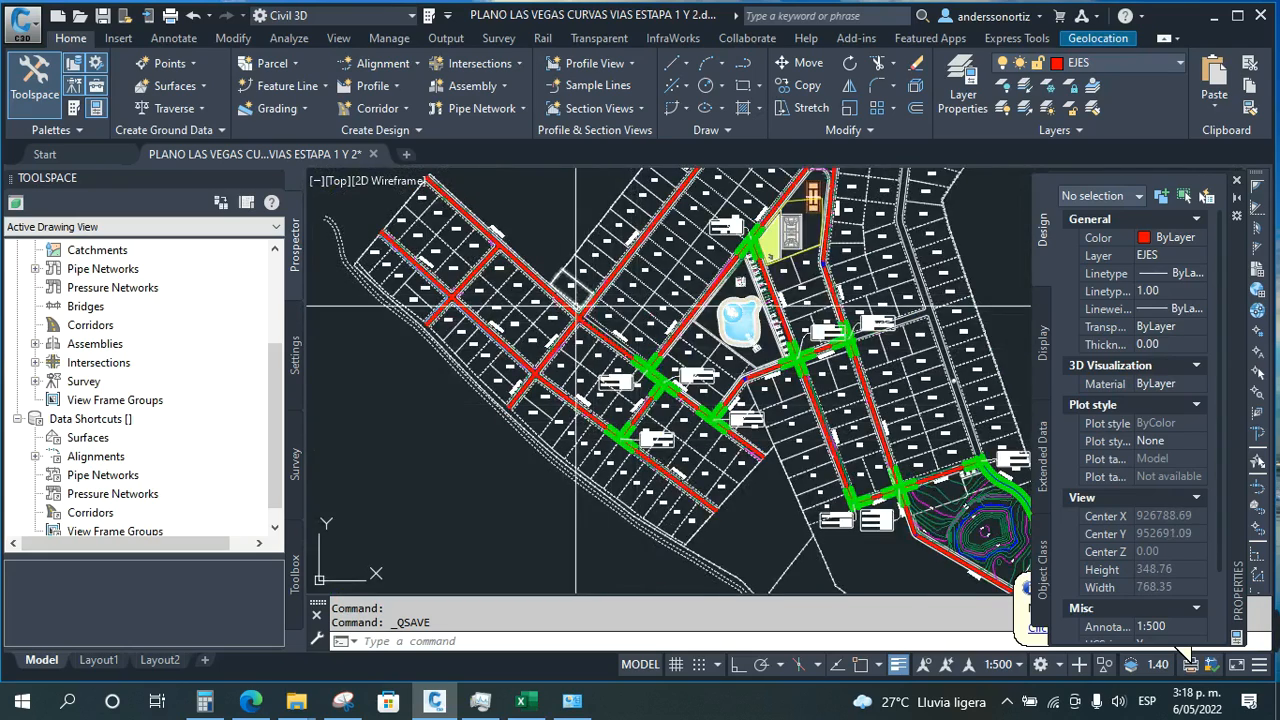
Start a new intersection named 17 at the crossing of TRAMO 12 and TRAMO 13, with TRAMO 12 as the main road.
scroll(579, 315, "up", 5)
scroll(579, 315, "up", 8)
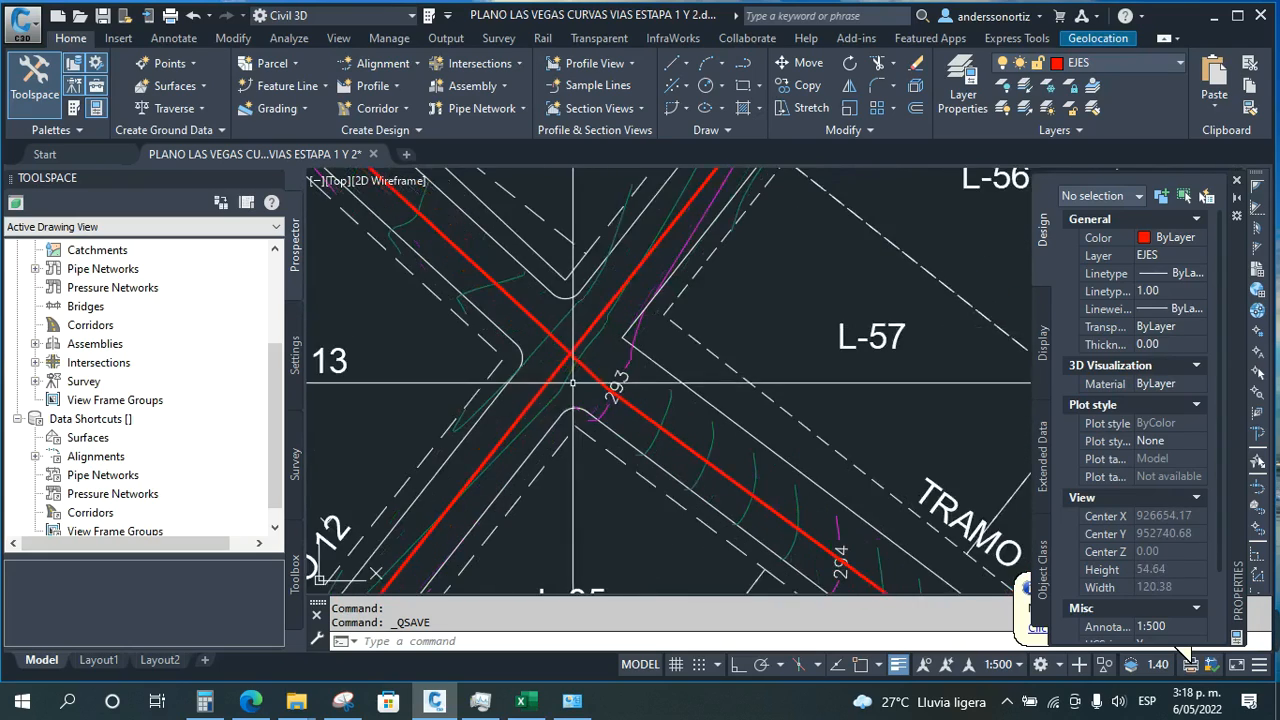
left_click(505, 66)
left_click(510, 91)
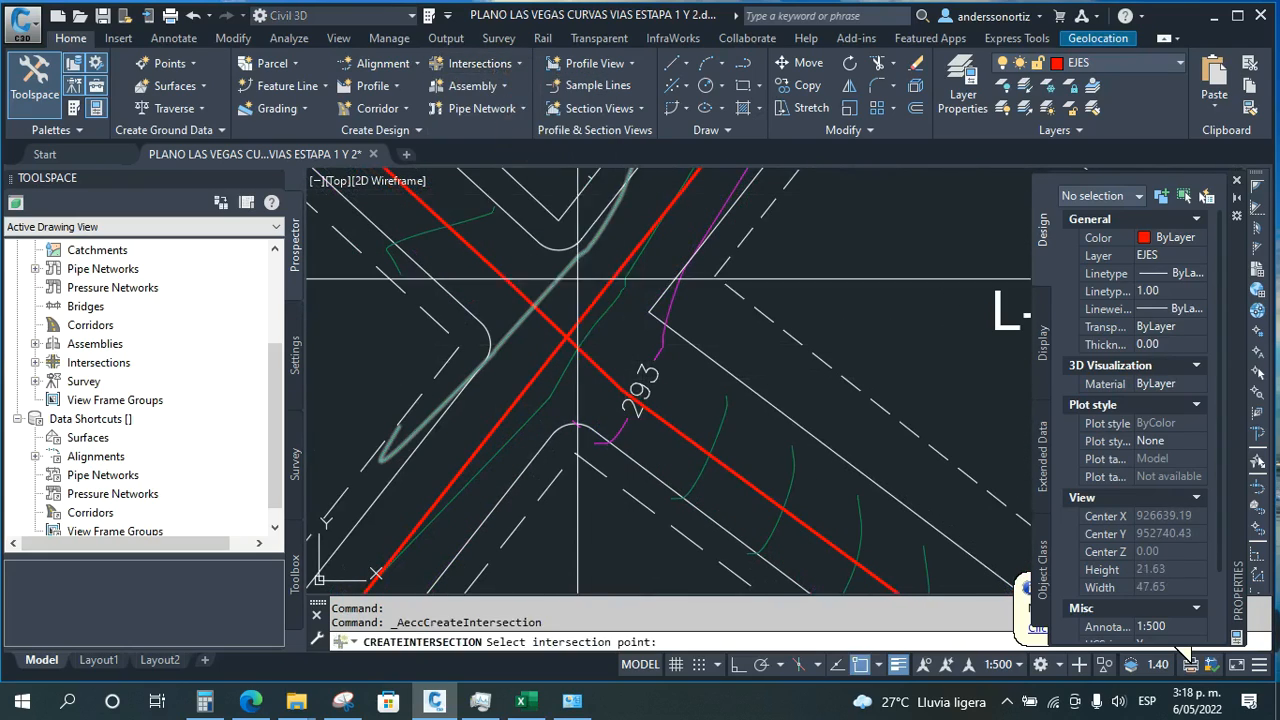
scroll(567, 337, "up", 6)
left_click(559, 336)
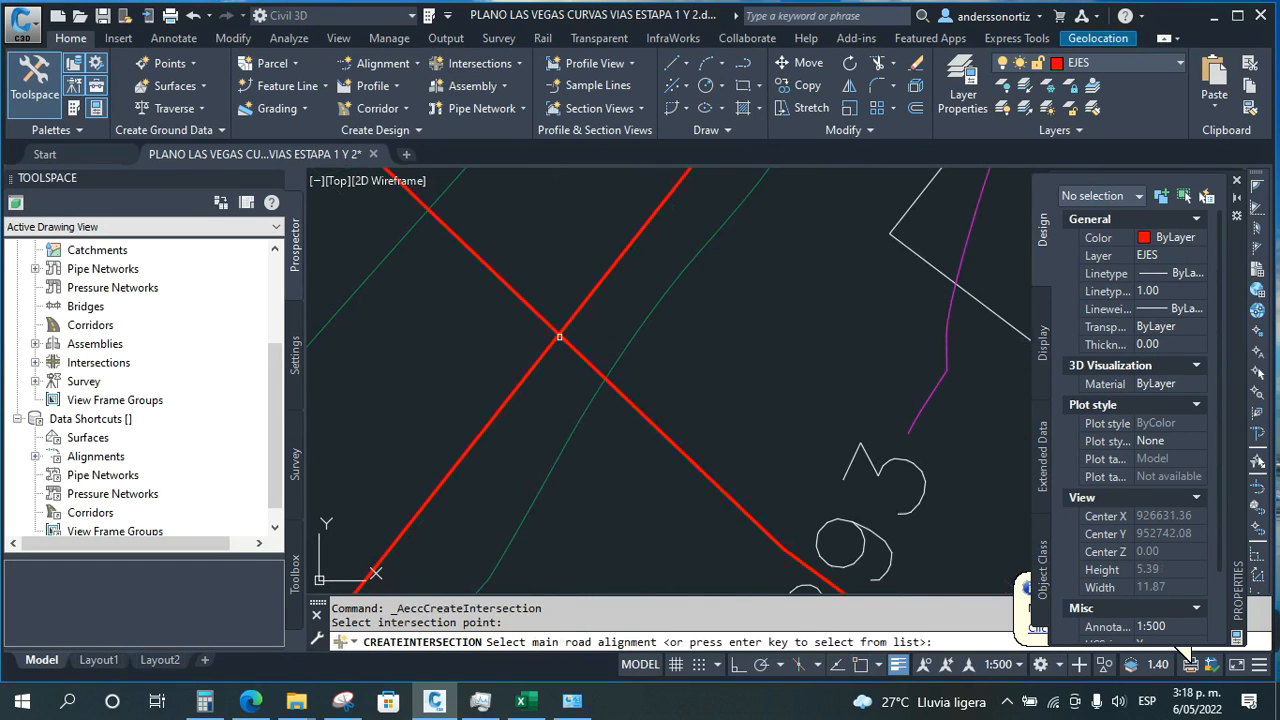
scroll(562, 379, "down", 12)
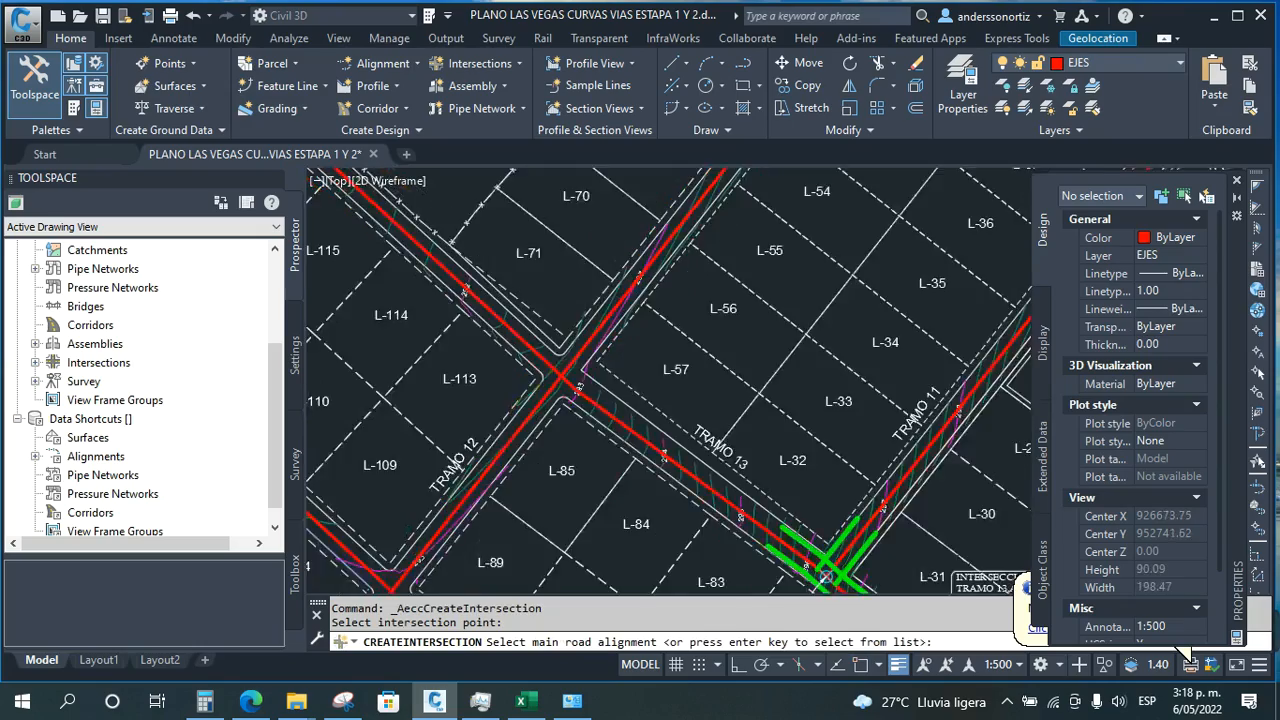
scroll(566, 378, "down", 6)
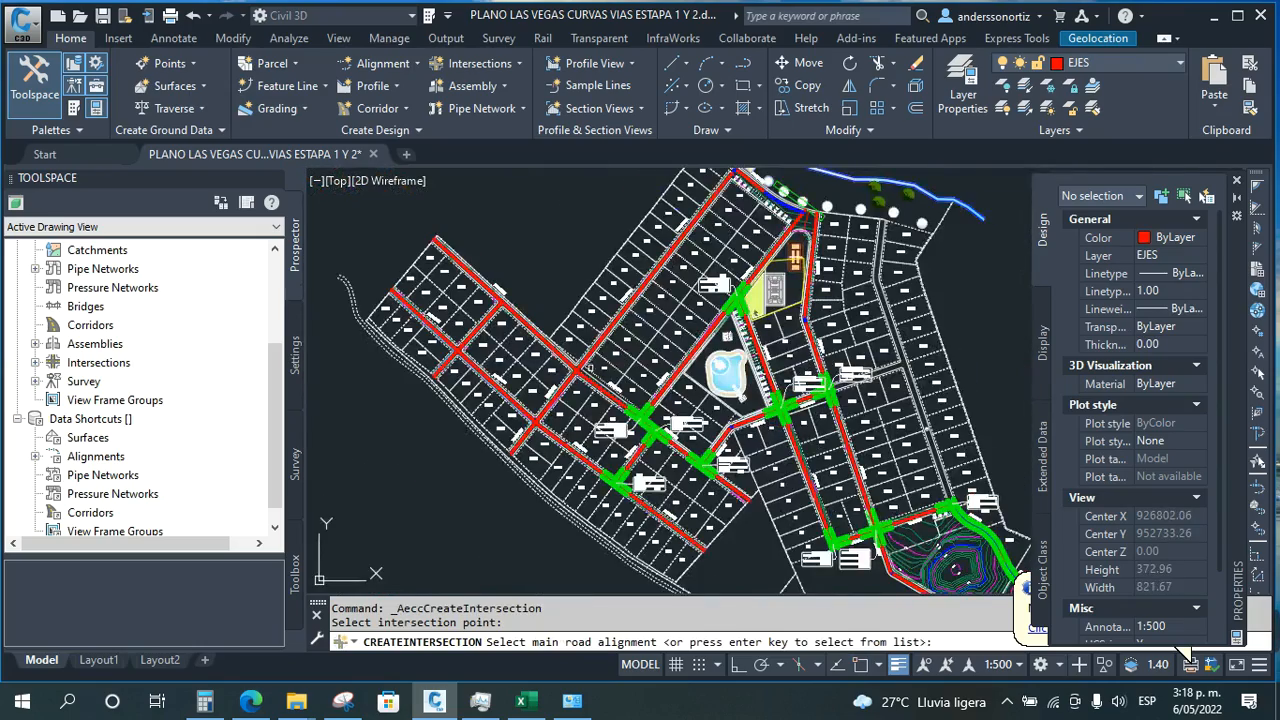
scroll(575, 375, "up", 2)
scroll(581, 371, "up", 2)
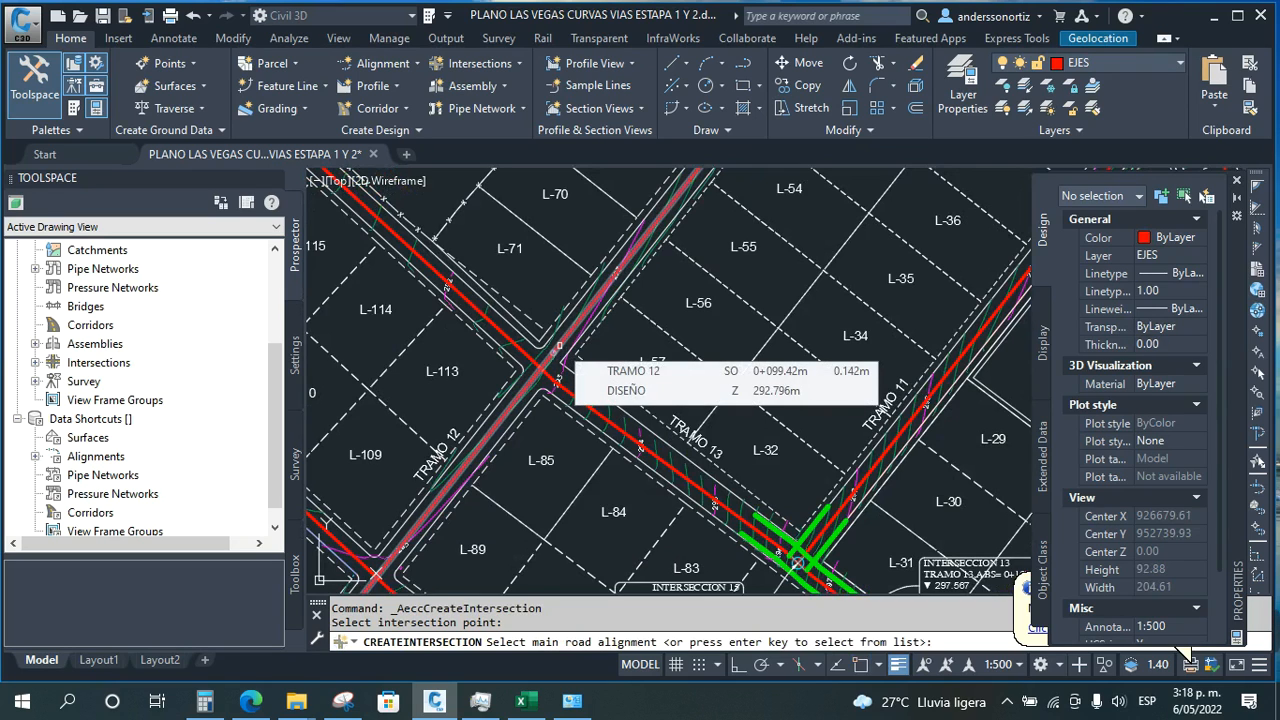
left_click(560, 352)
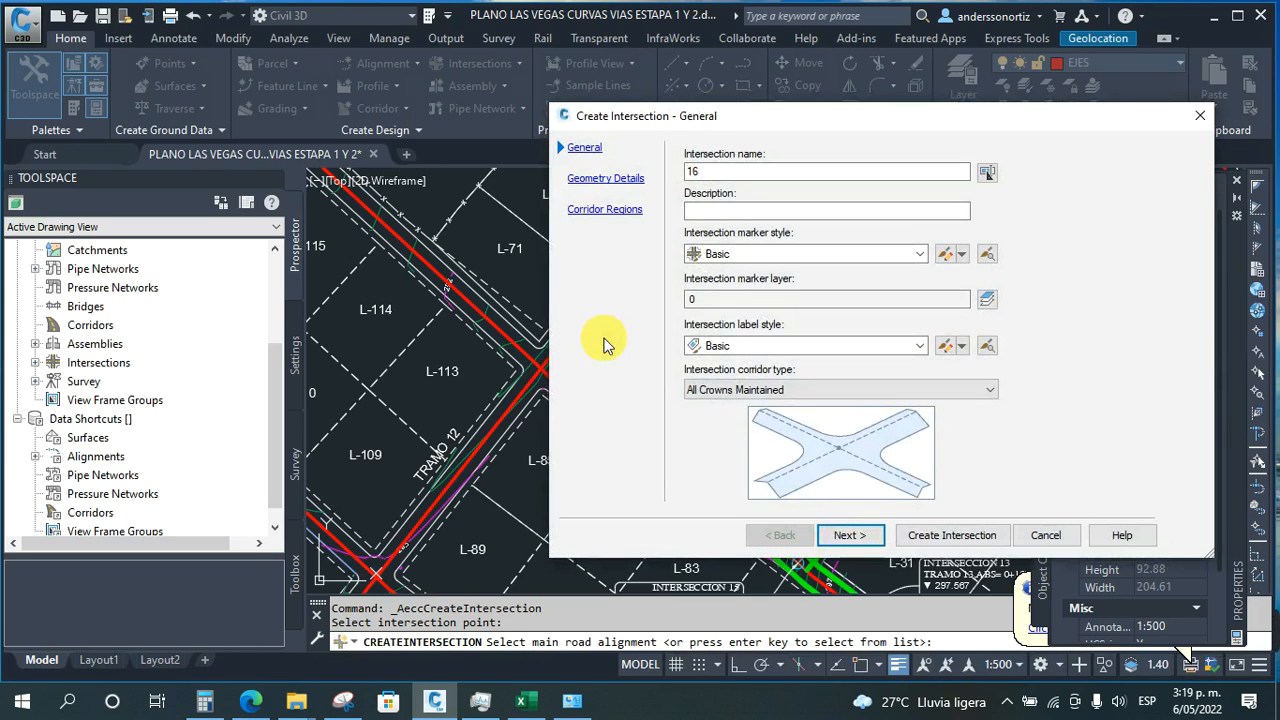
left_click(741, 174)
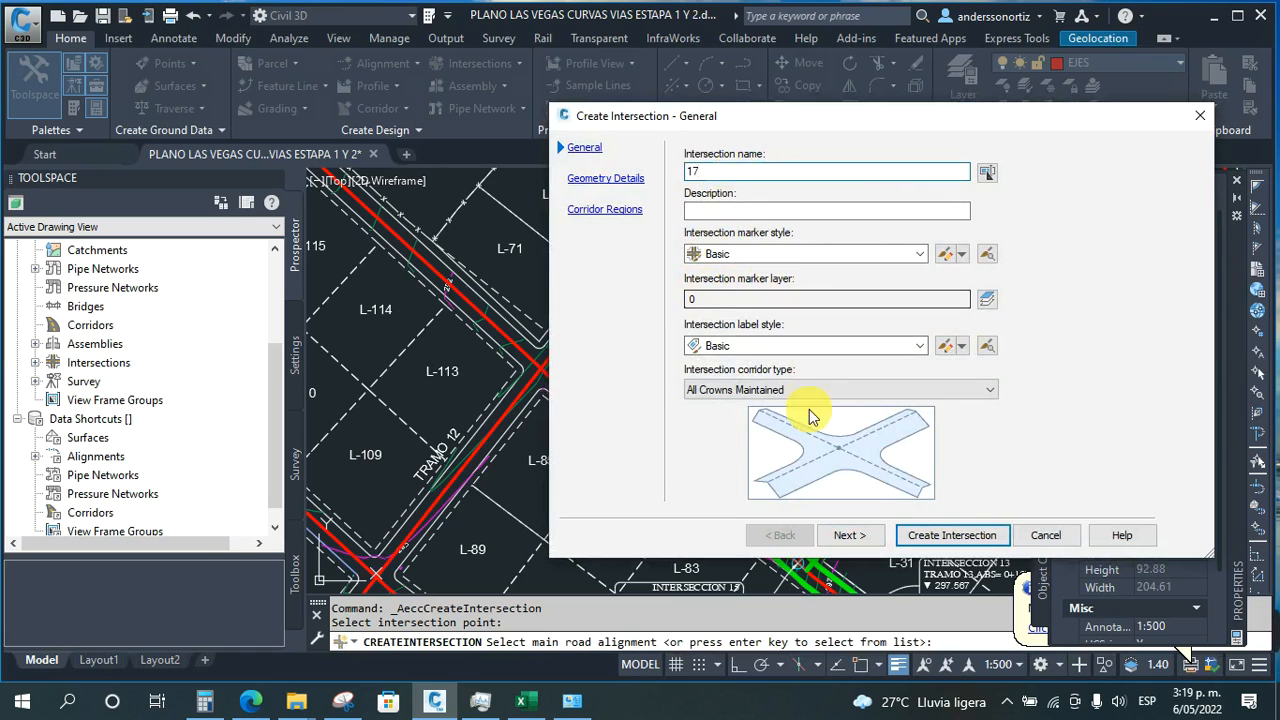
left_click(846, 535)
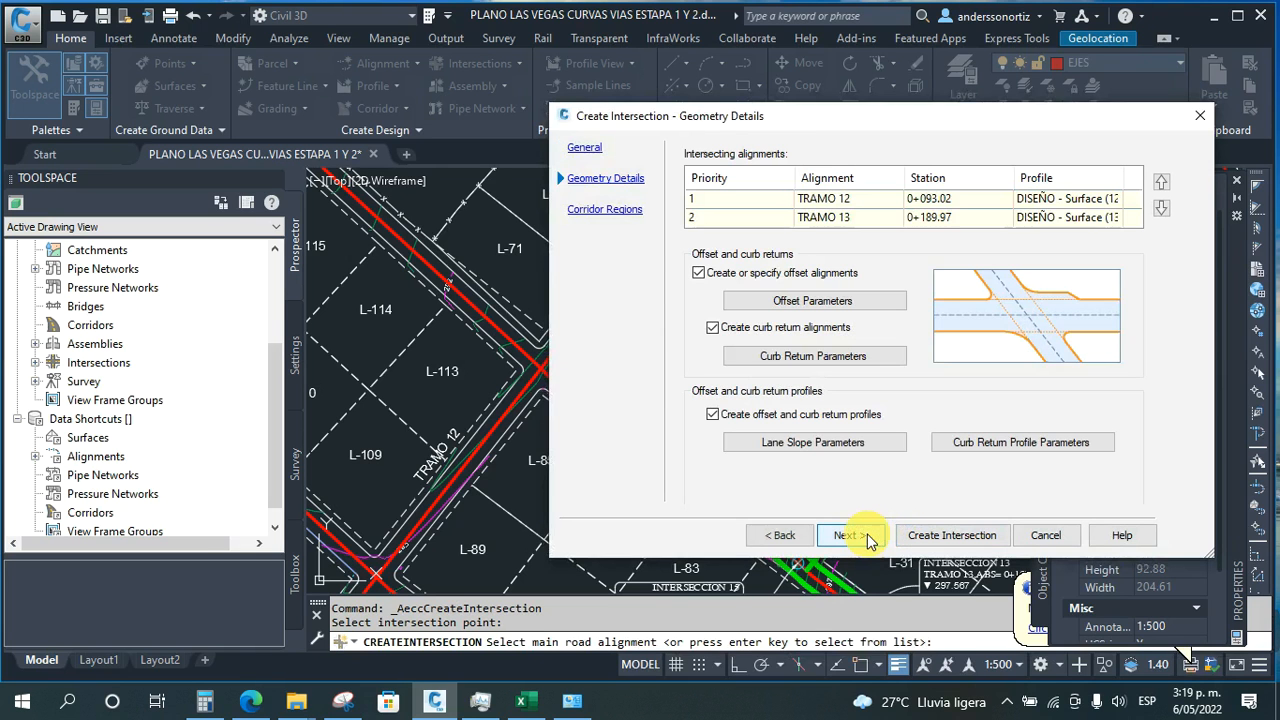
Check the left and right offset parameters of TRAMO 12 and TRAMO 13 and accept them as set.
left_click(838, 301)
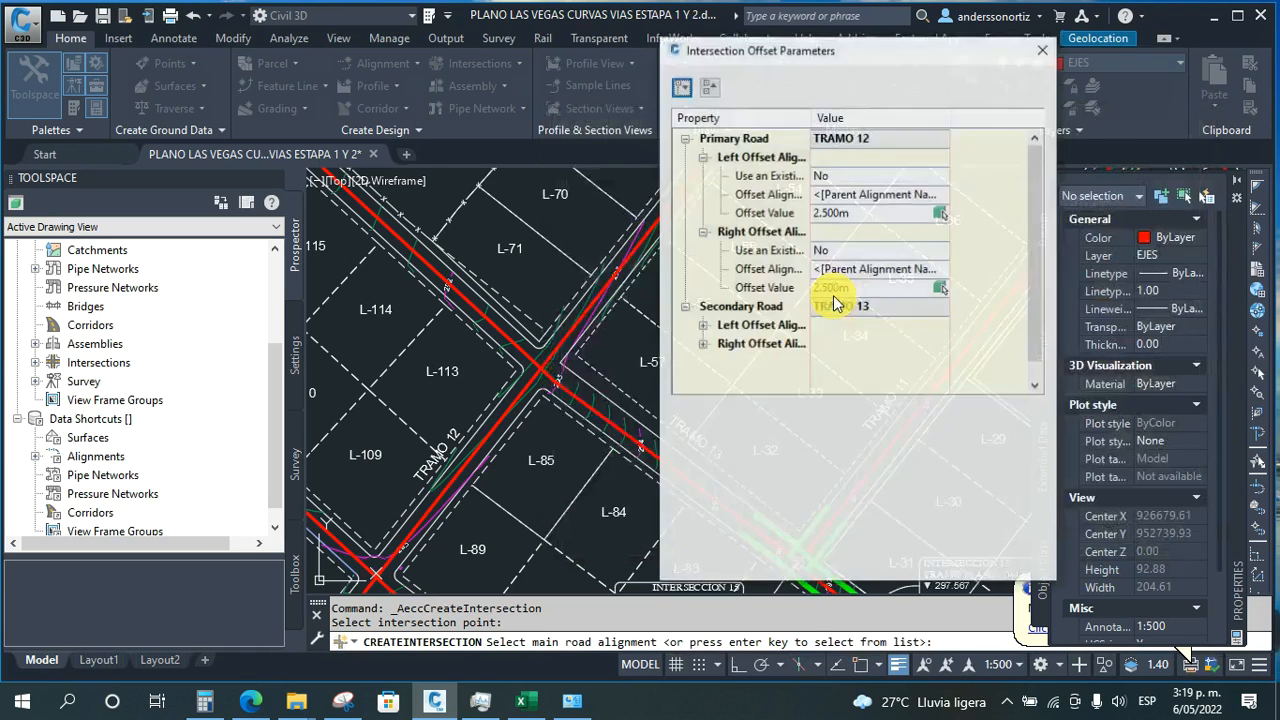
left_click(796, 142)
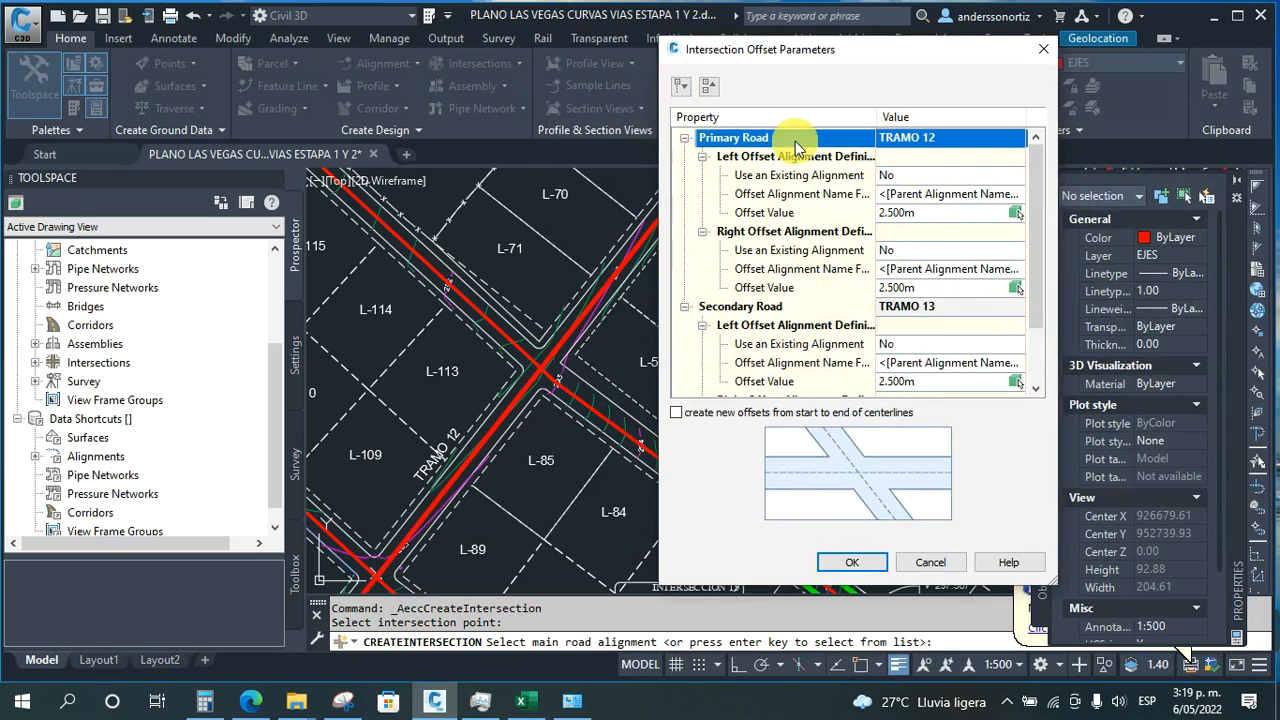
left_click(795, 308)
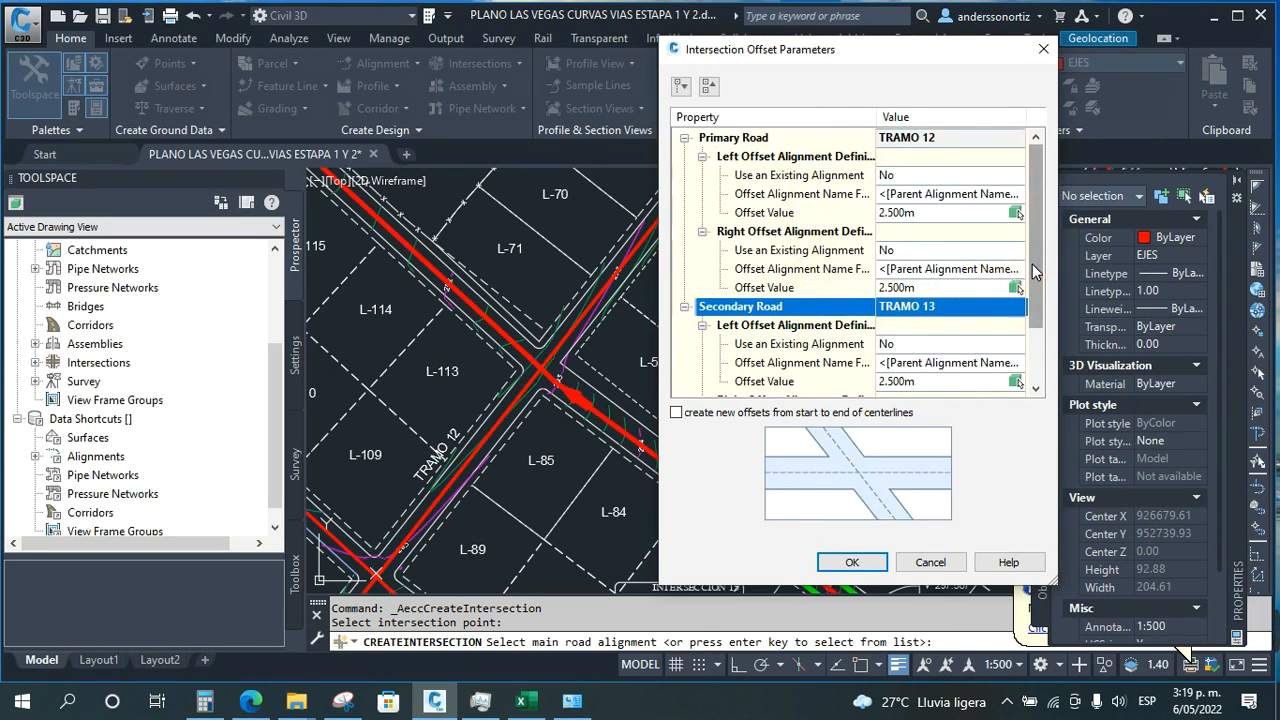
scroll(1040, 300, "down", 1)
scroll(1040, 318, "down", 1)
left_click(850, 566)
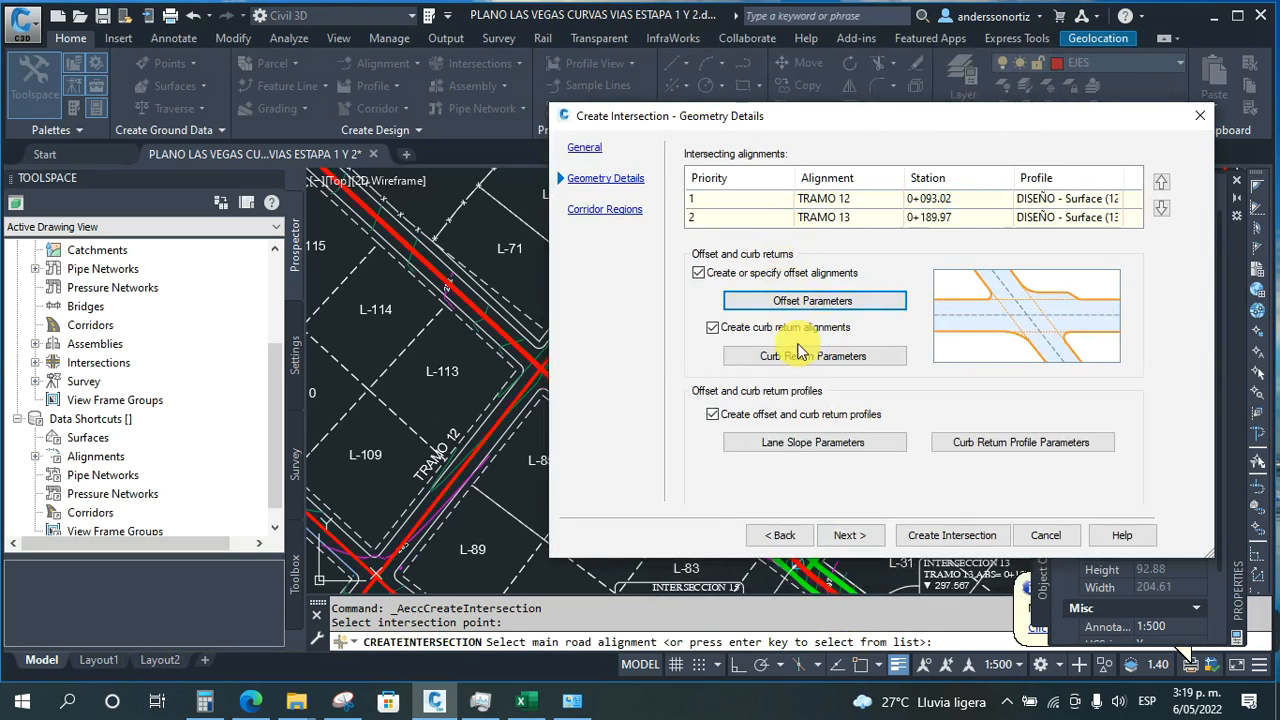
Set the circular fillet curb return radius to 1 m for the NE, SE, SW and NW quadrants.
left_click(800, 354)
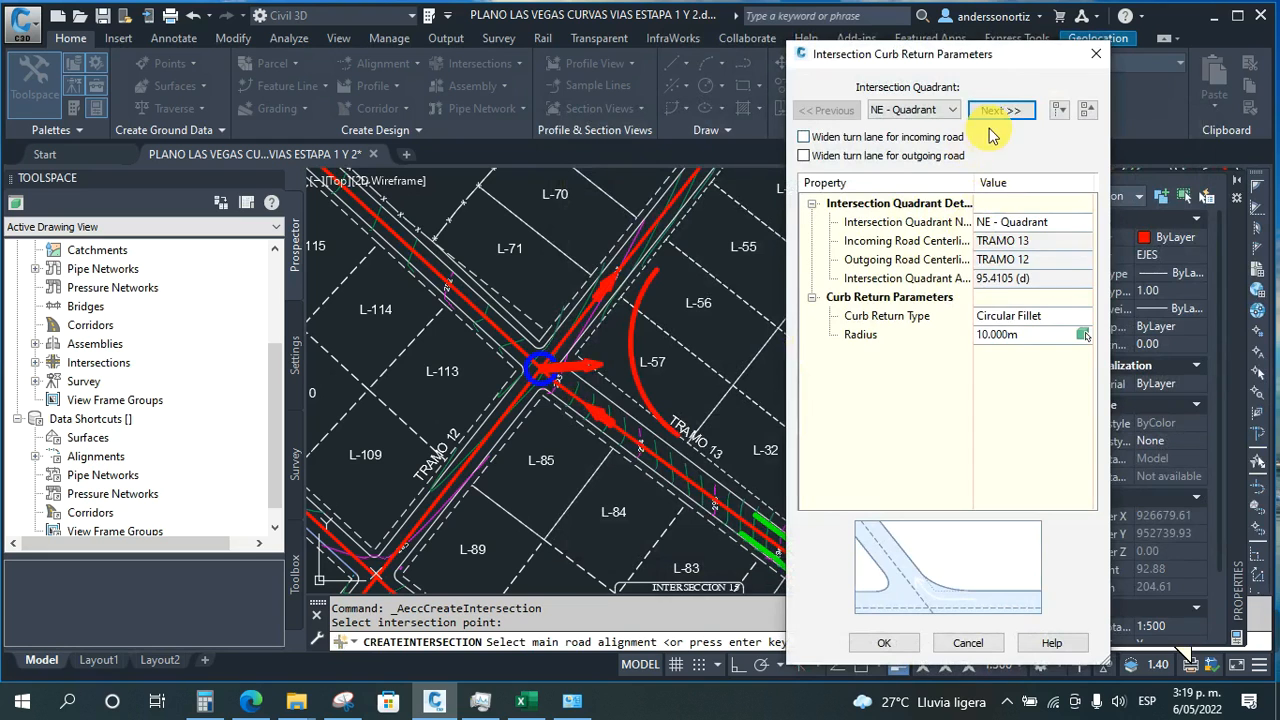
left_click(1010, 337)
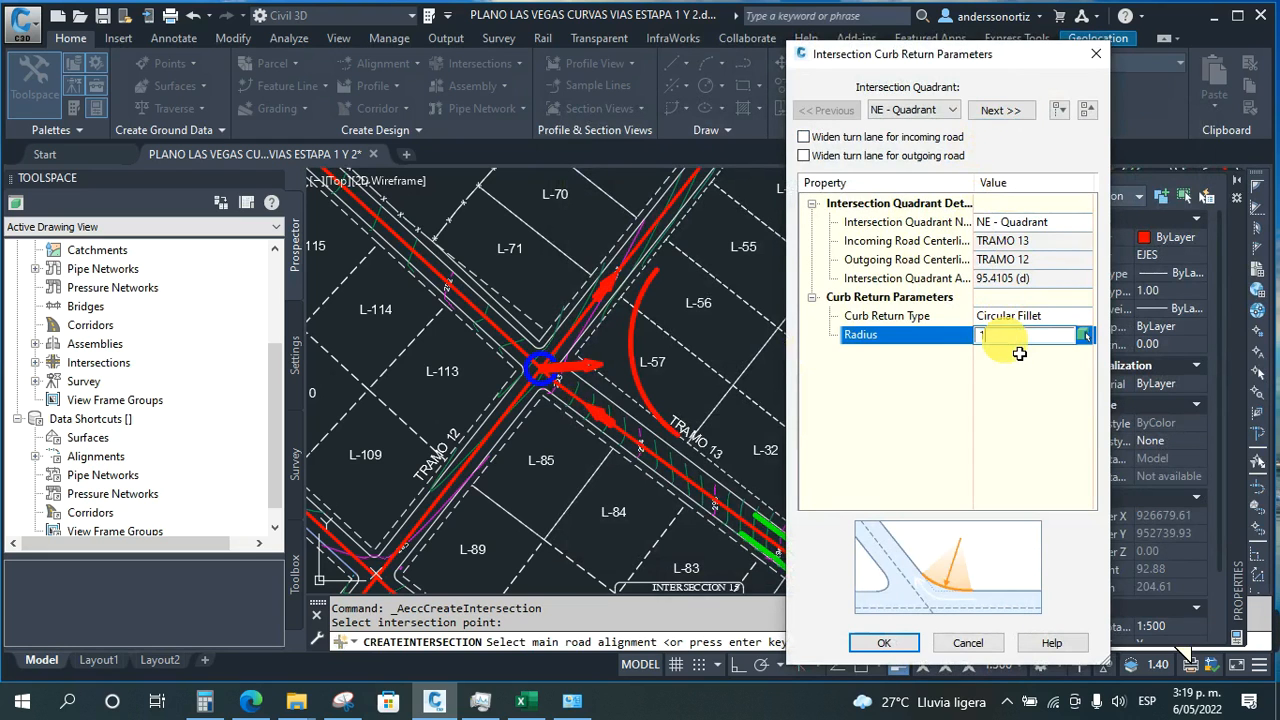
left_click(1018, 118)
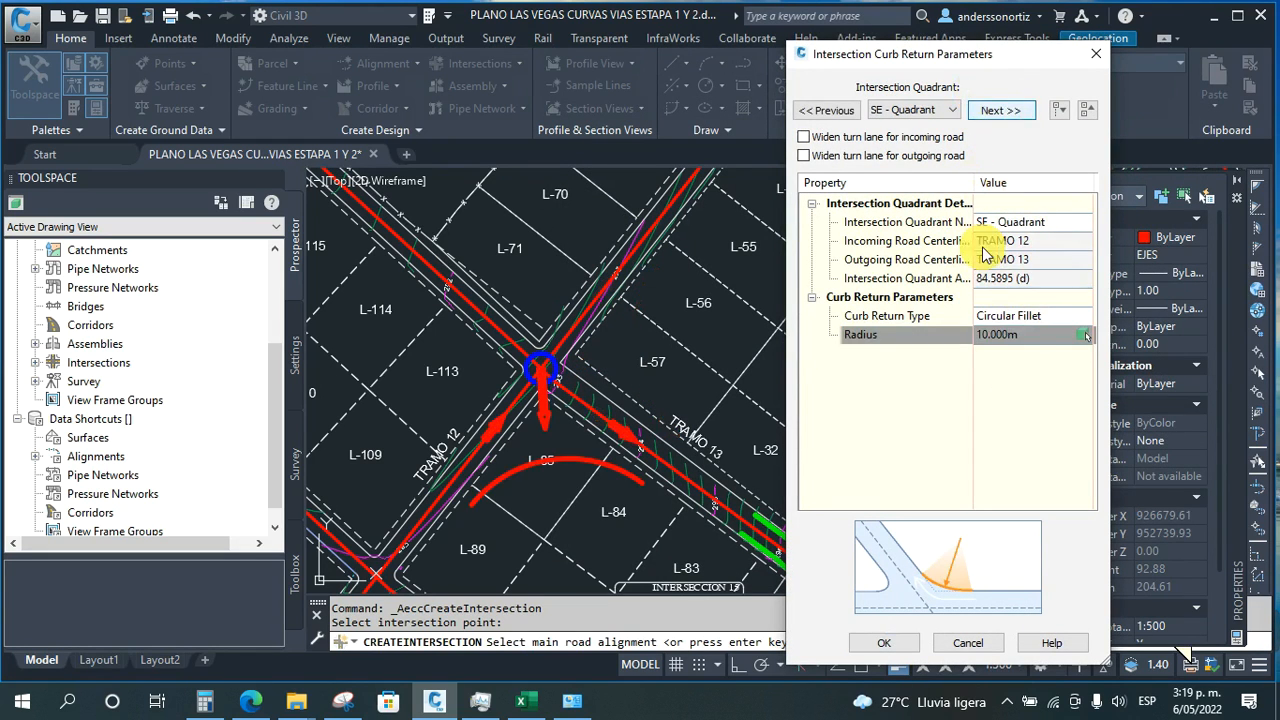
left_click(1025, 340)
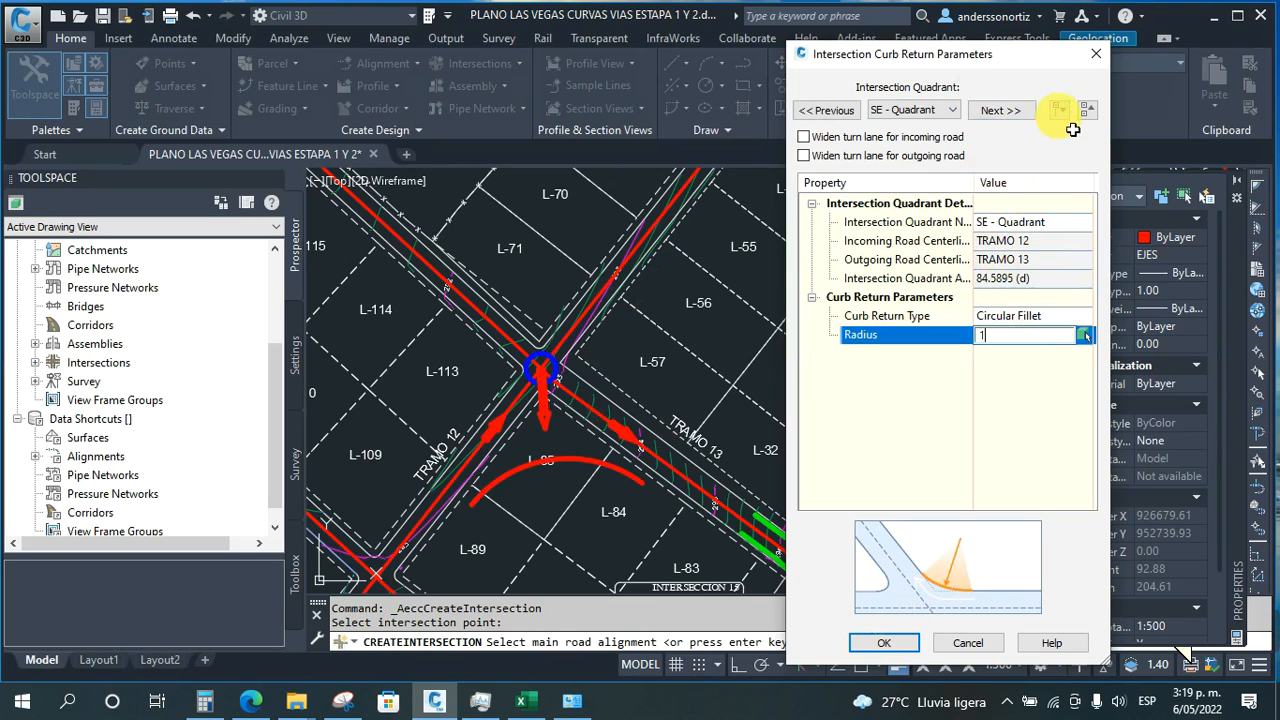
left_click(1005, 110)
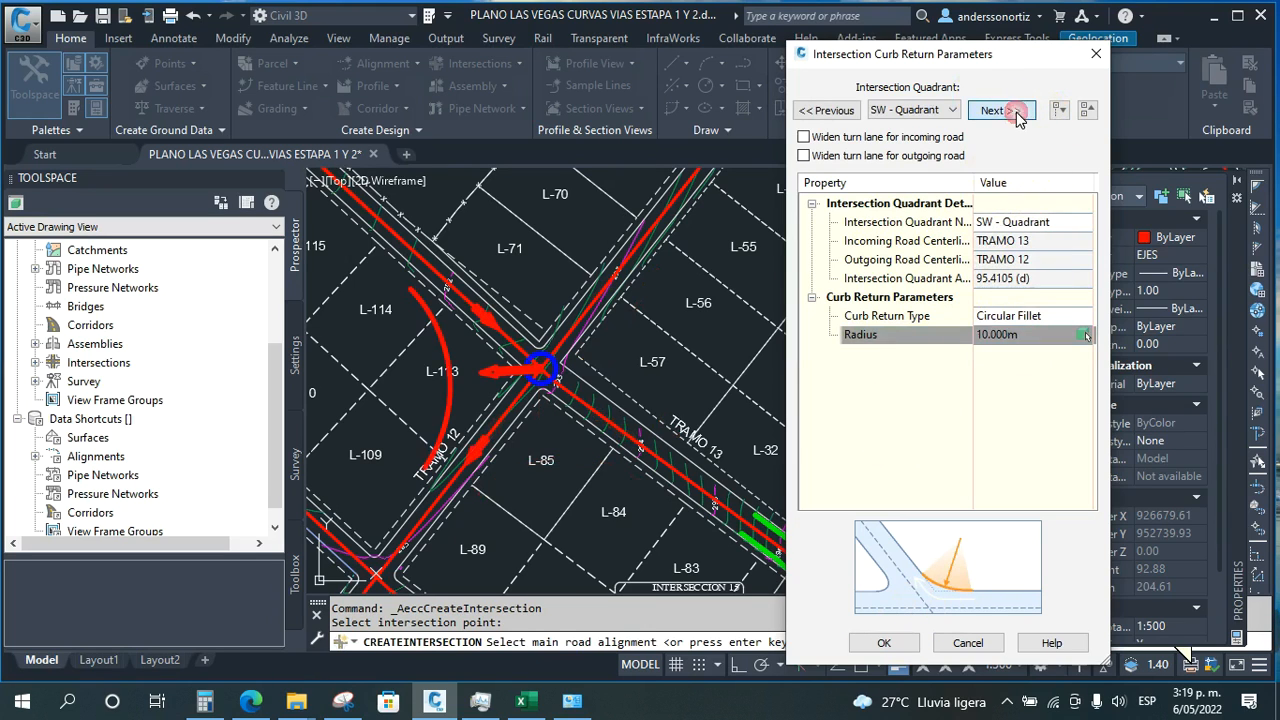
left_click(1020, 338)
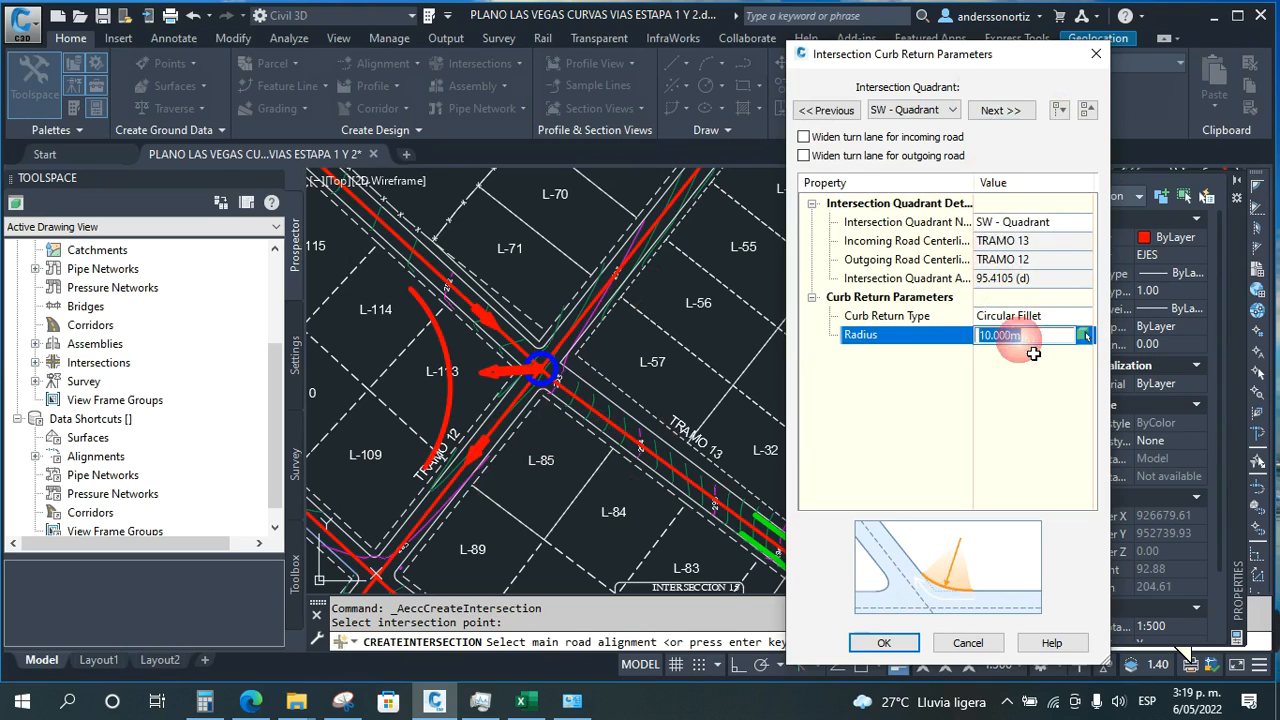
left_click(1003, 112)
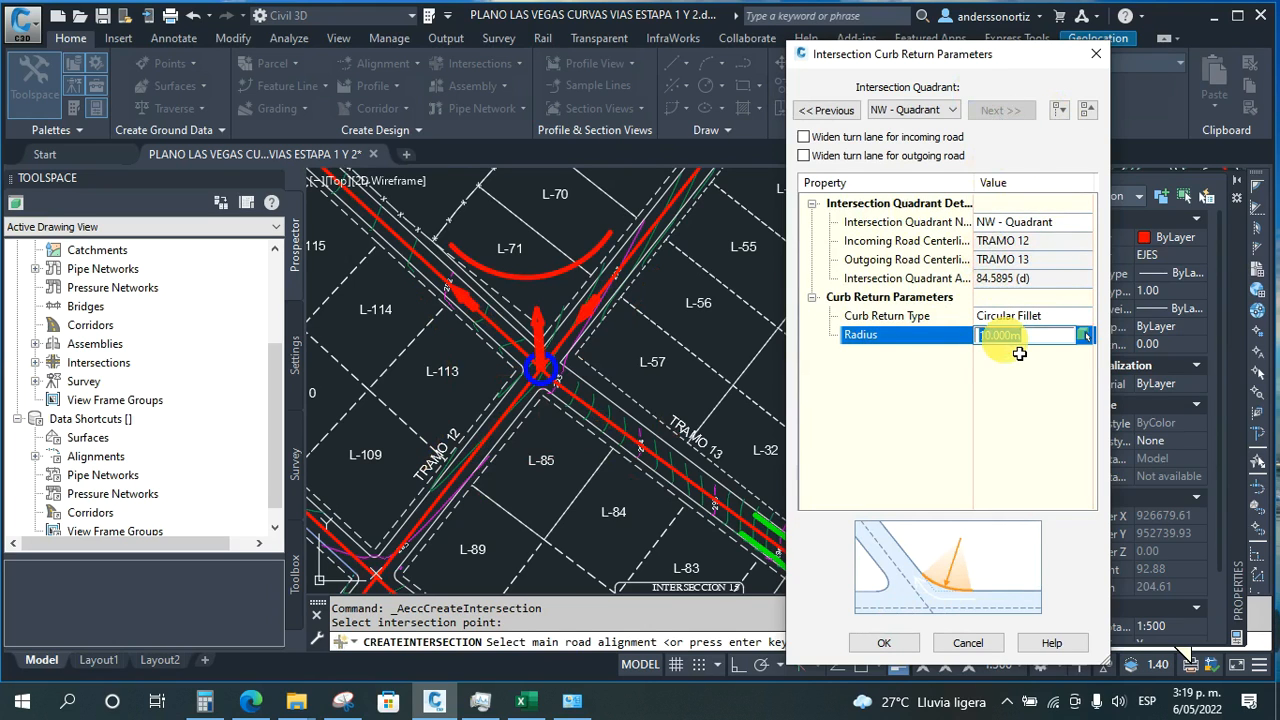
left_click(884, 643)
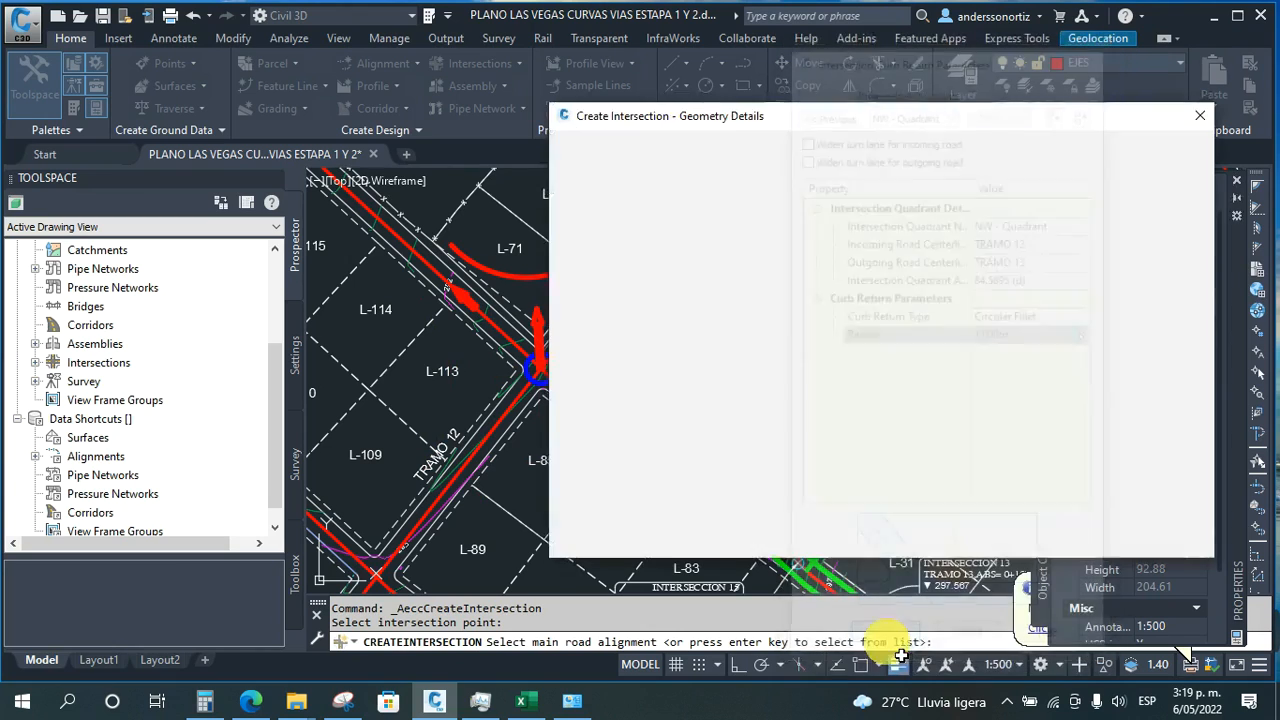
Check the lane slope parameters of primary road TRAMO 12 and secondary road TRAMO 13 and accept them as set.
left_click(830, 442)
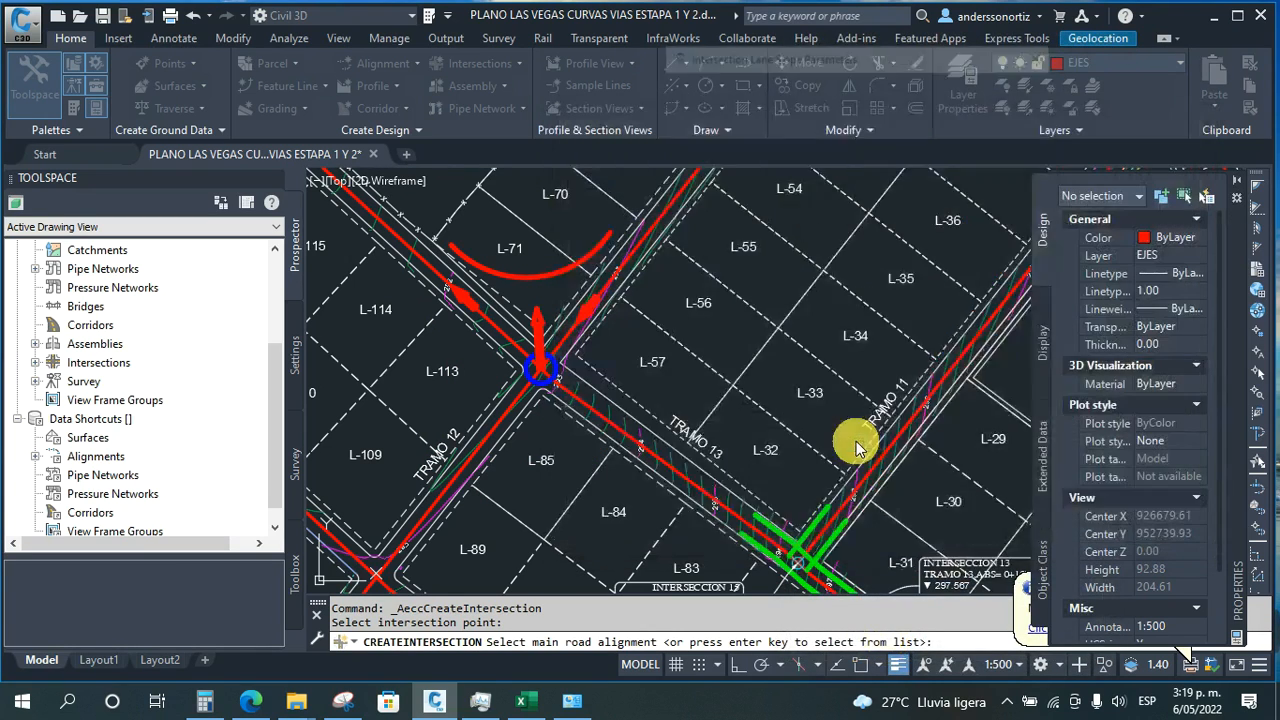
left_click(782, 140)
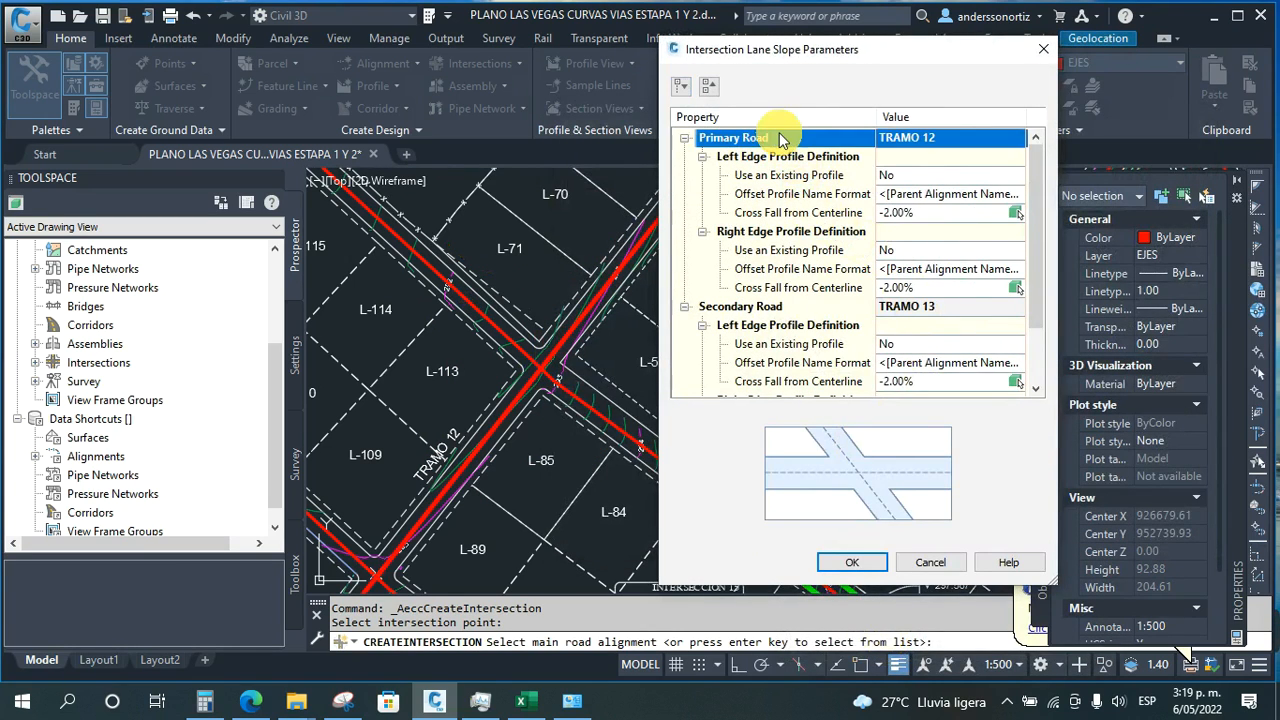
left_click(770, 310)
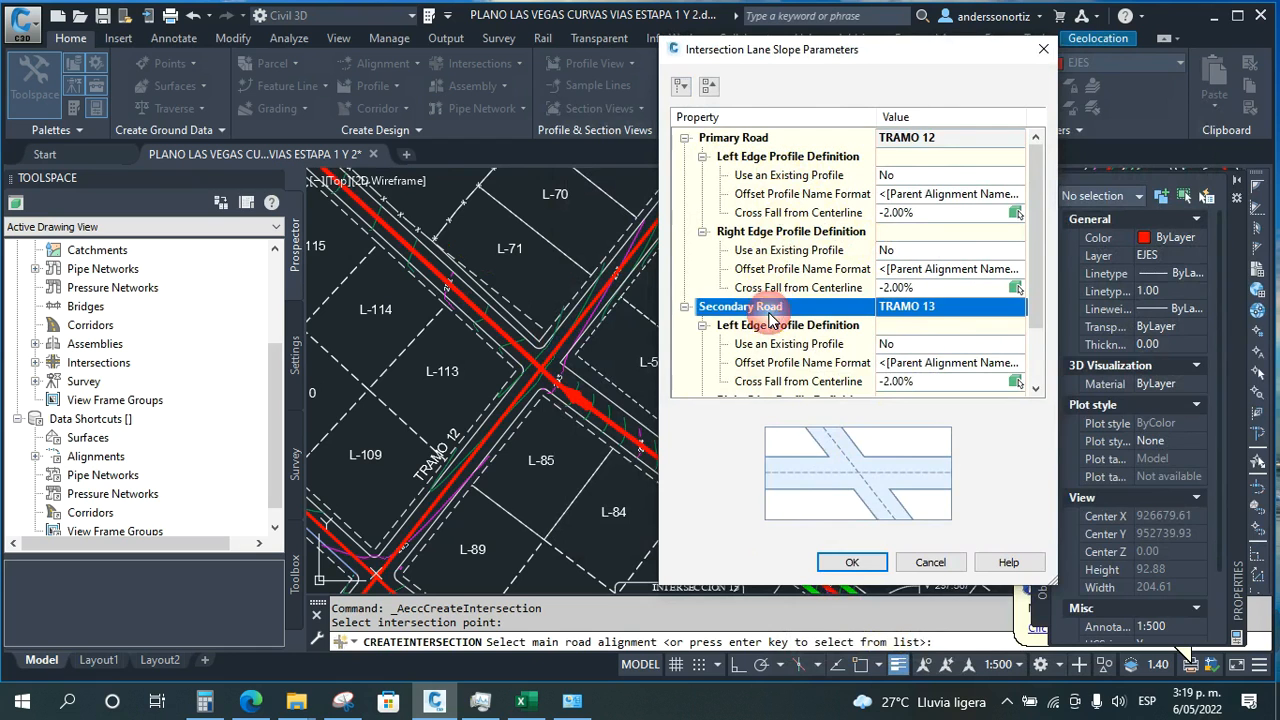
left_click(858, 562)
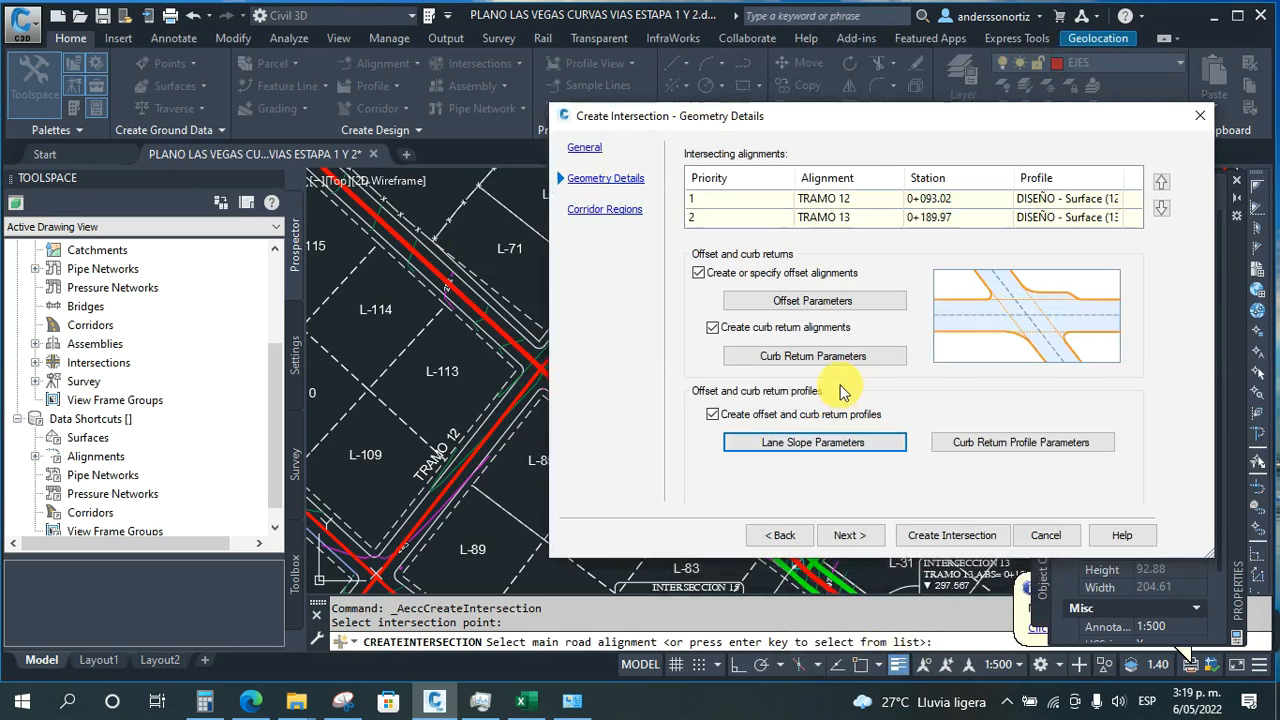
Check the curb return profile parameters of the NE, SE, SW and NW quadrants and accept them as set.
left_click(985, 443)
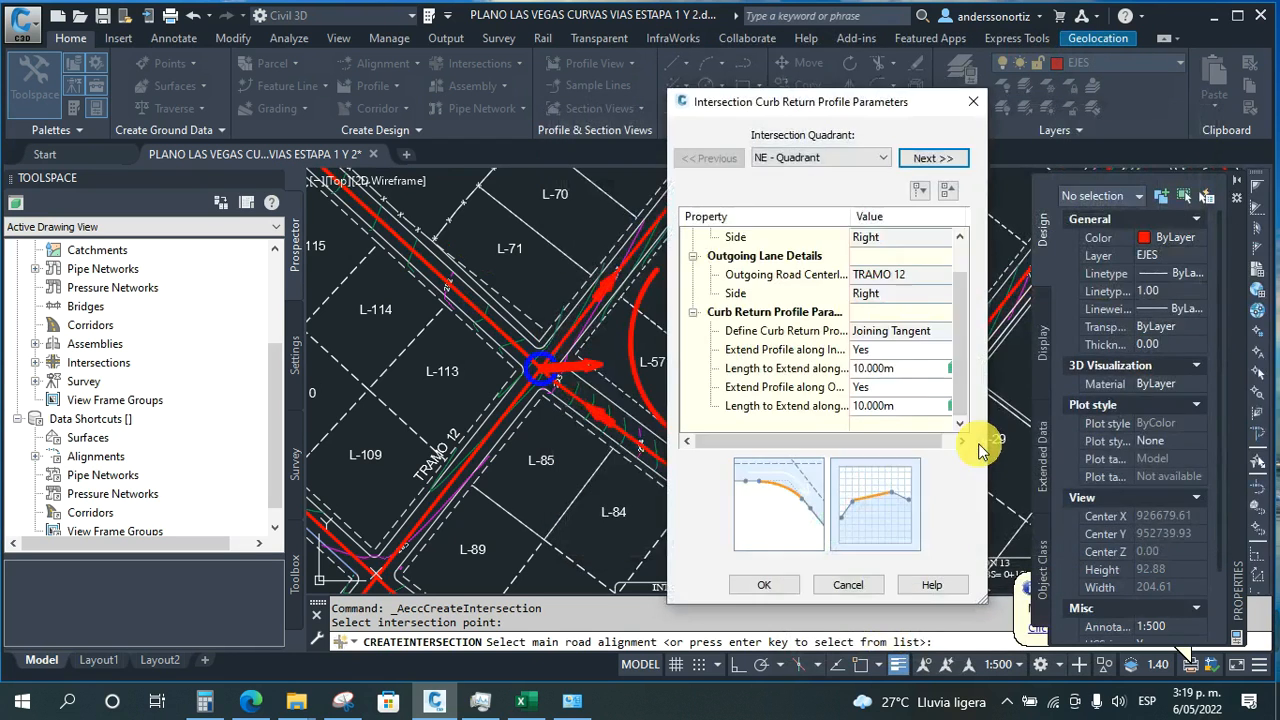
left_click(926, 160)
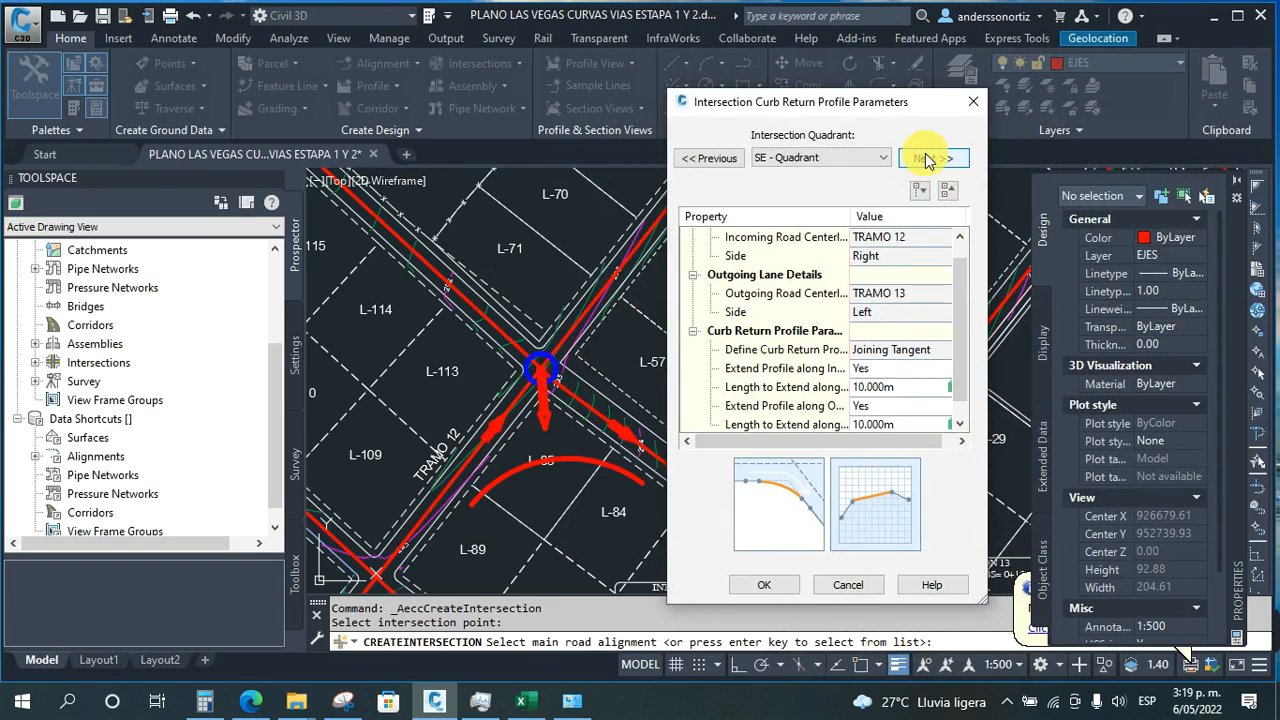
left_click(926, 160)
left_click(926, 160)
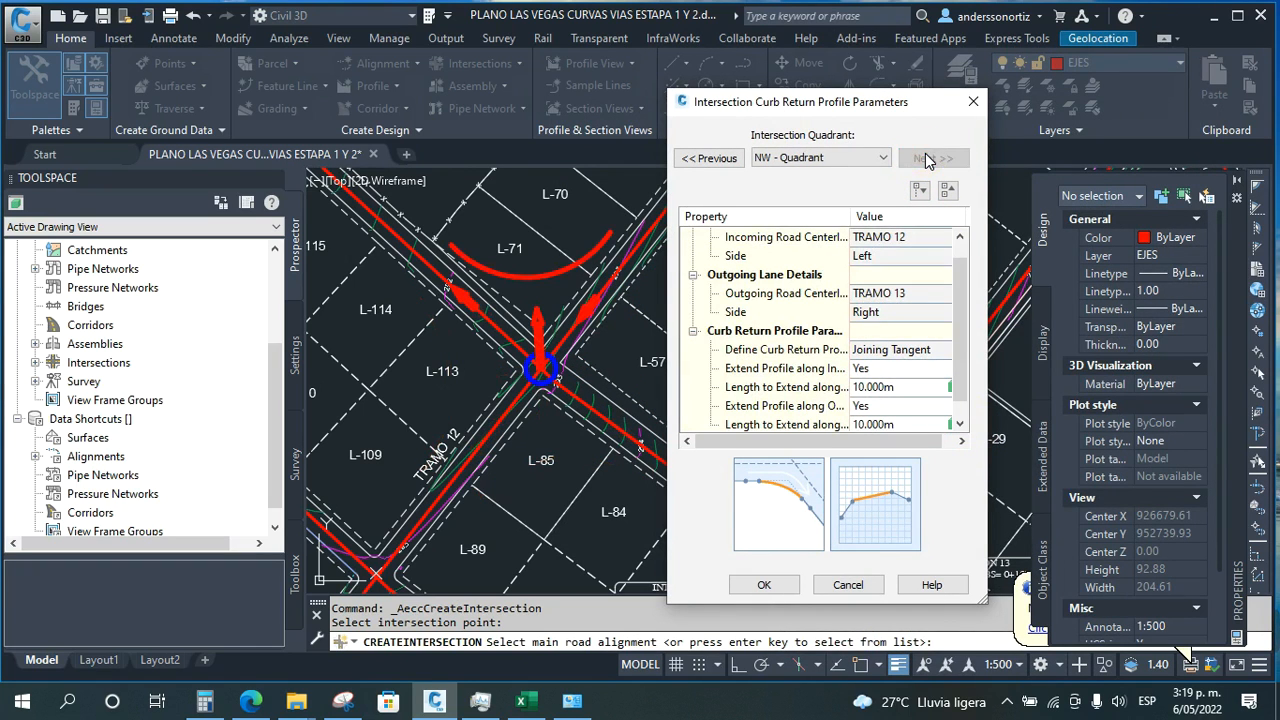
left_click(777, 591)
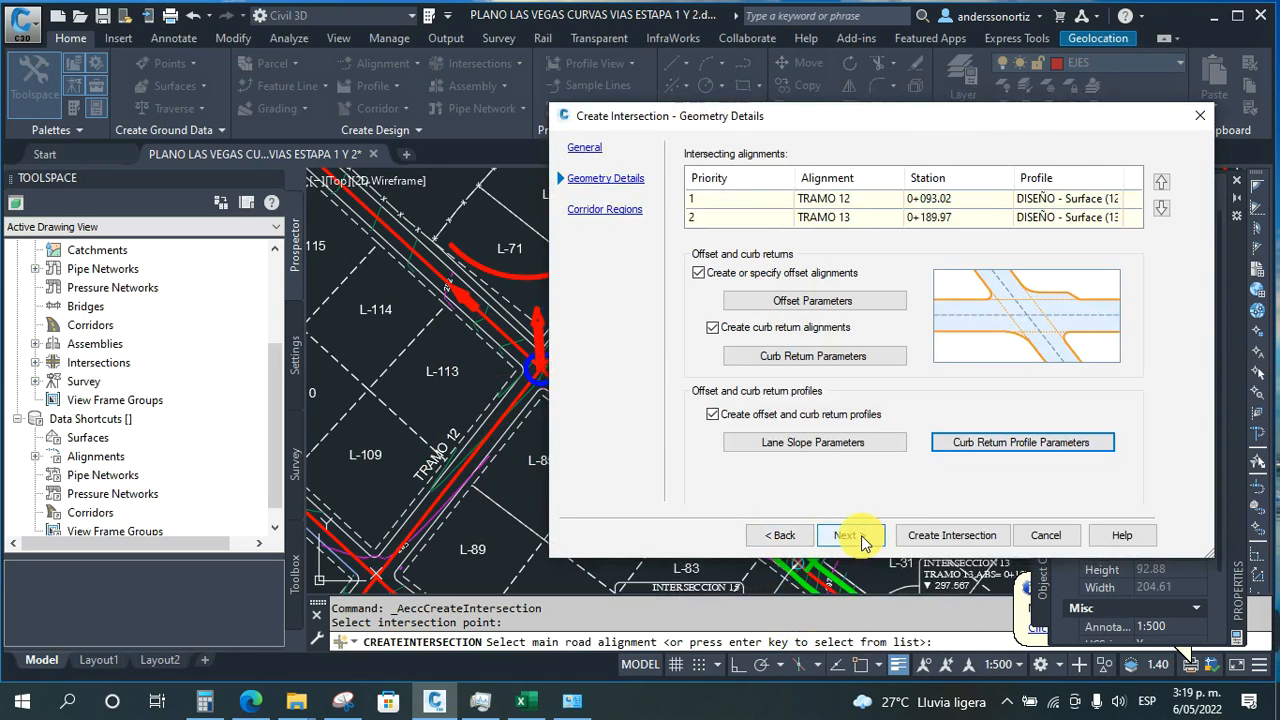
Create intersection 17 with dynamic profiles, leaving corridor creation in the intersection area off.
left_click(848, 535)
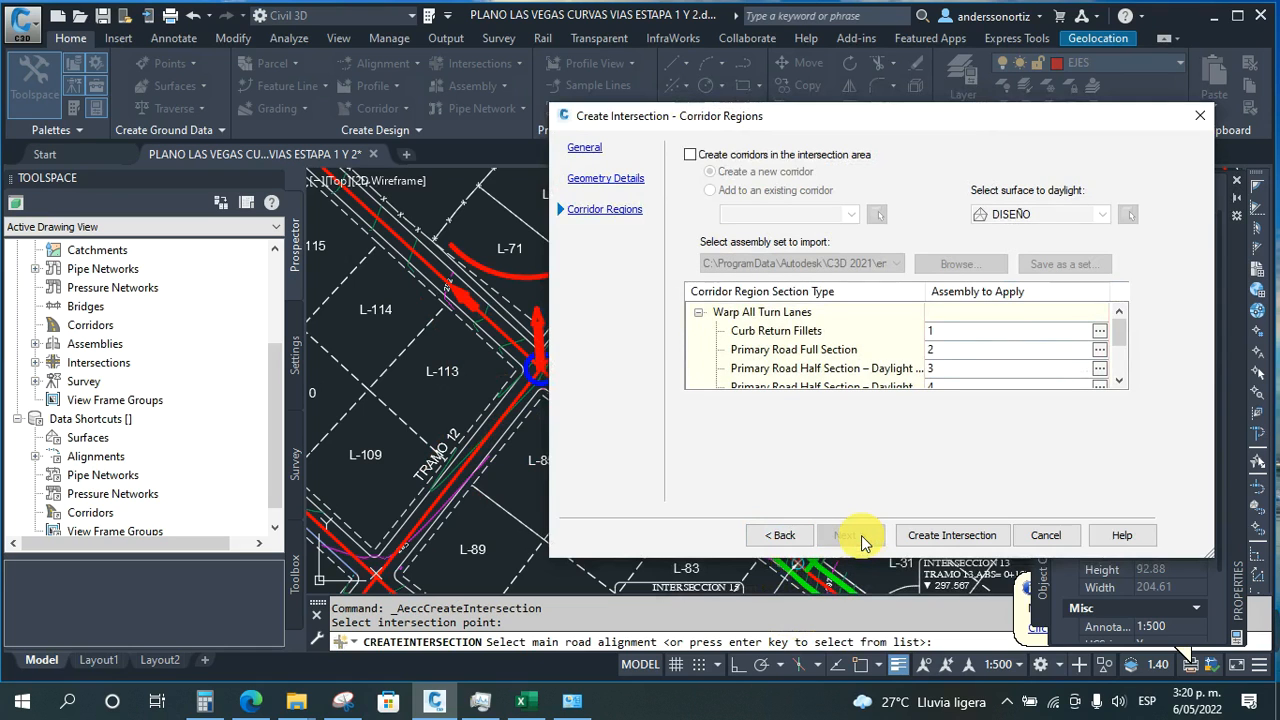
left_click(948, 537)
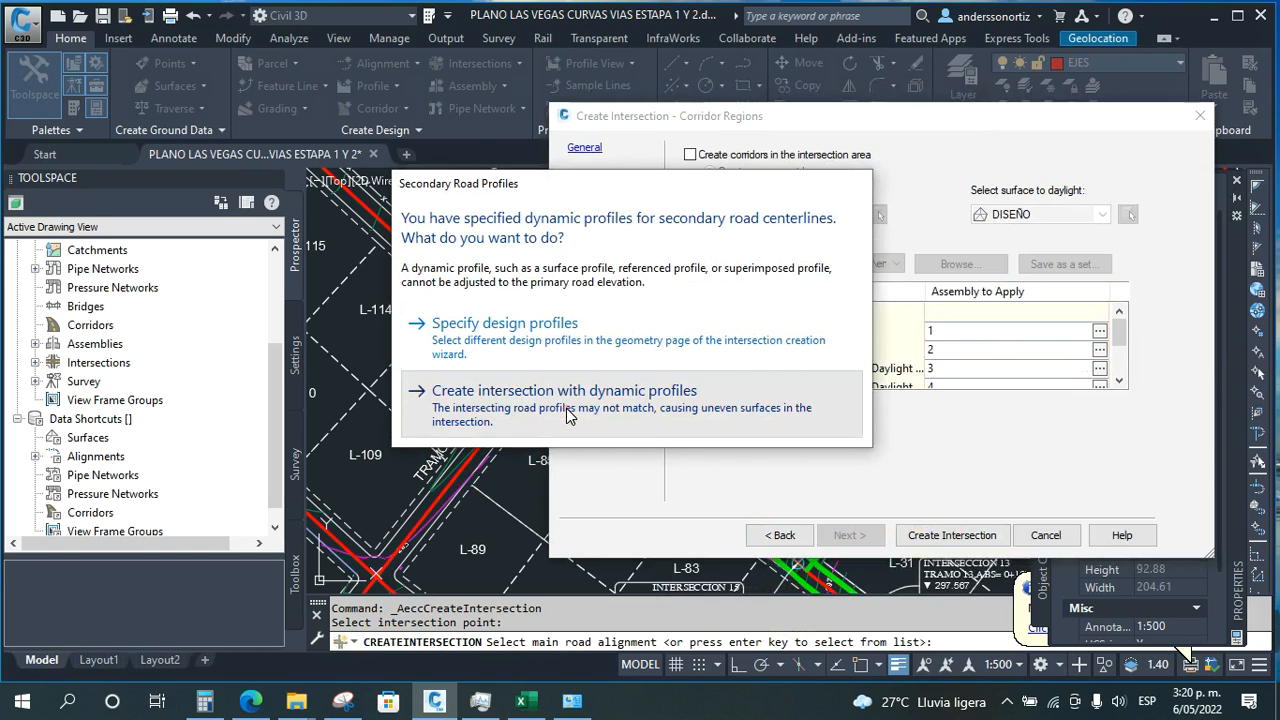
left_click(567, 415)
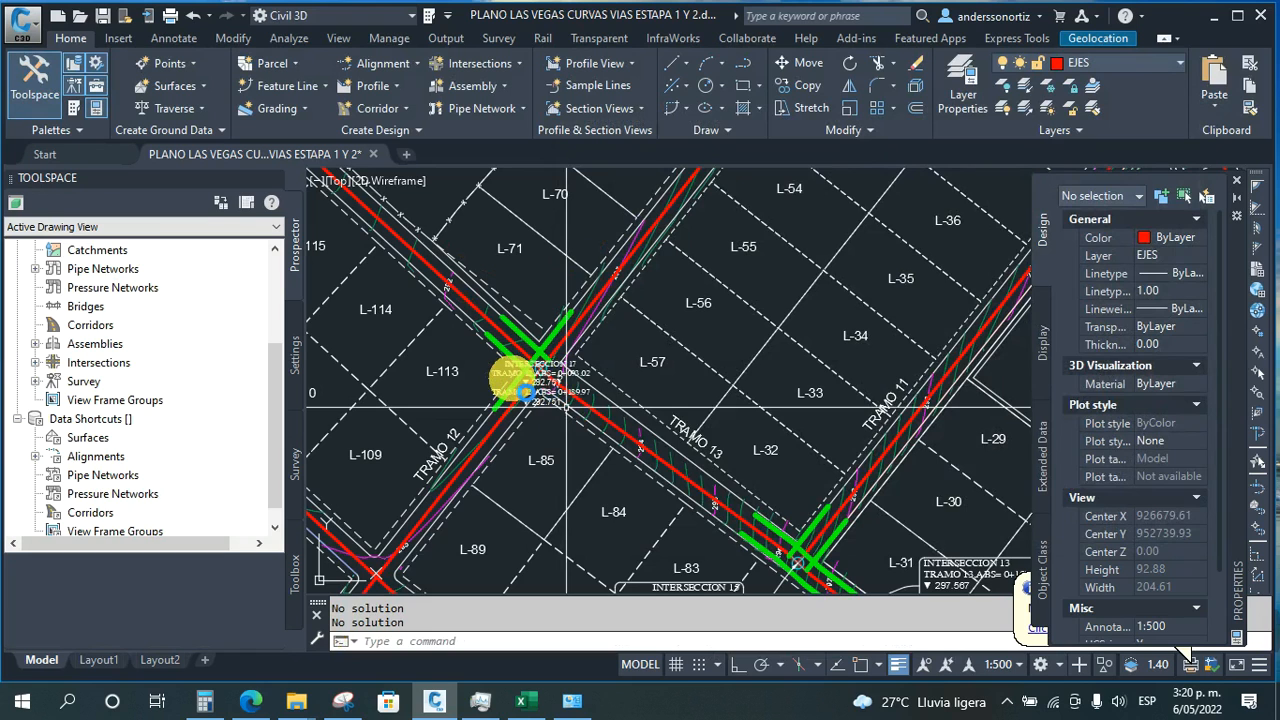
Inspect the curb returns at the crossing of TRAMO 12 and TRAMO 13 and undo the creation of intersection 17.
scroll(515, 380, "up", 4)
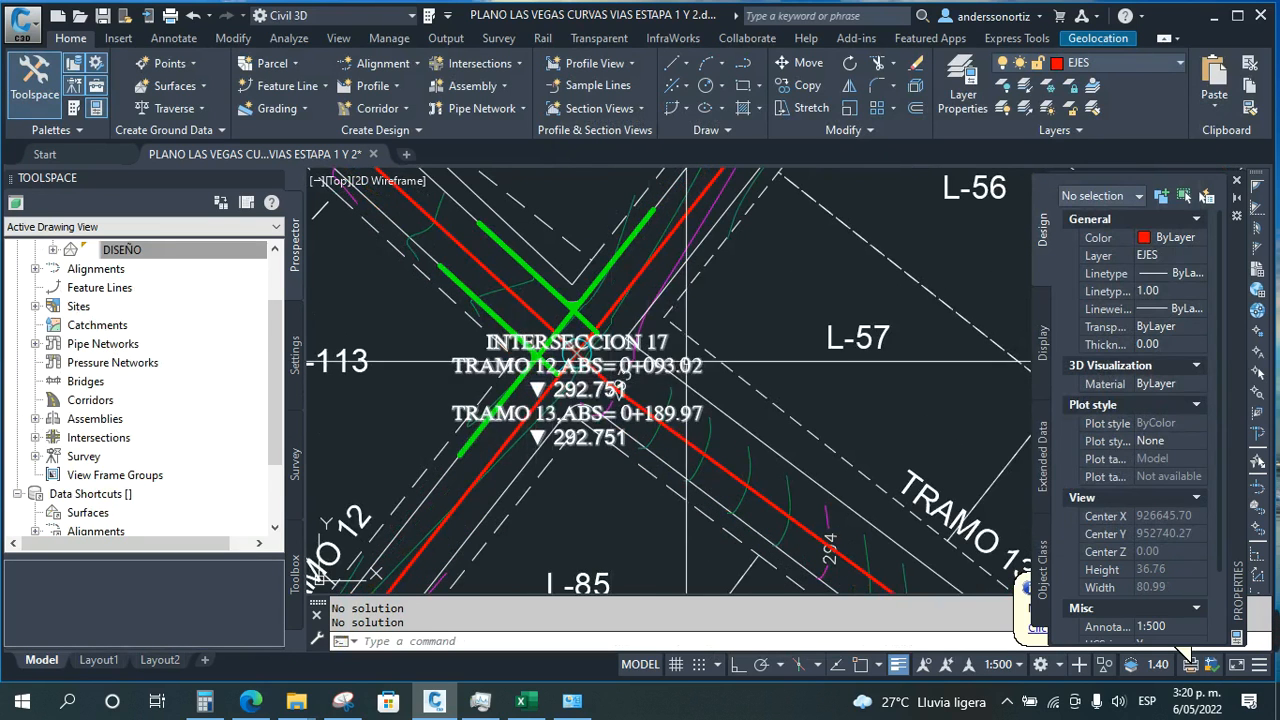
scroll(686, 365, "up", 2)
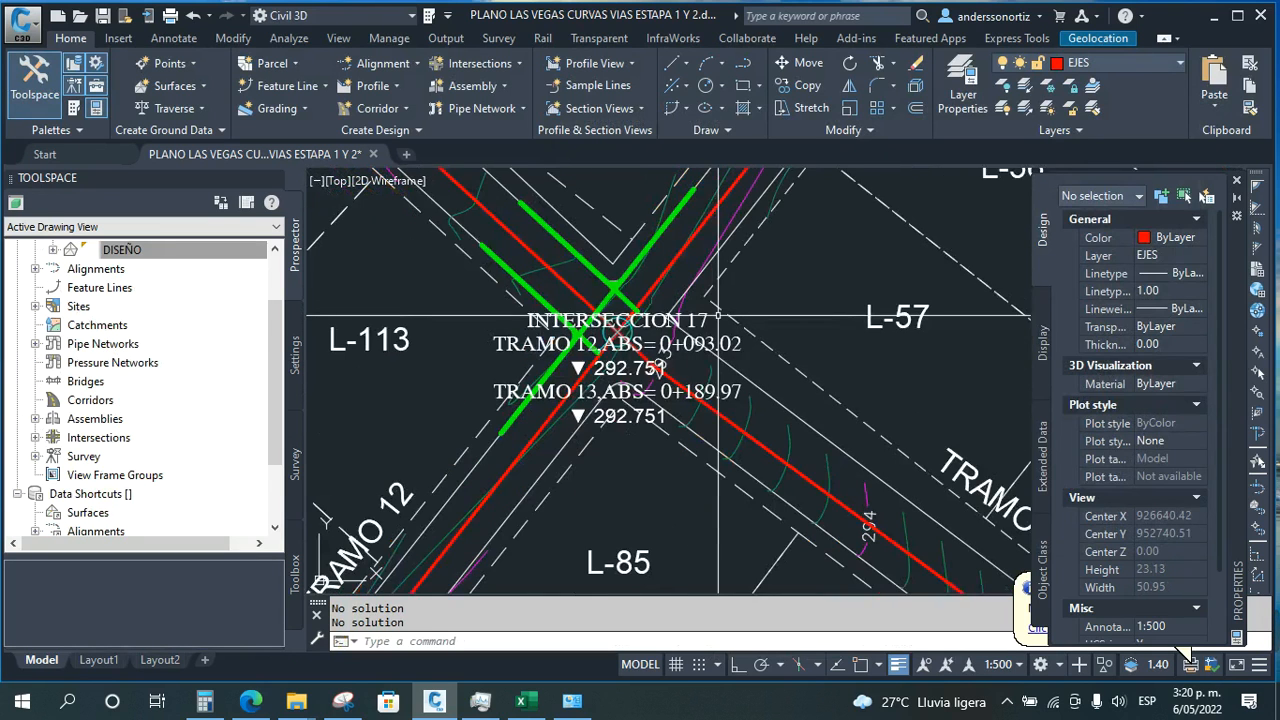
mouse_move(717, 316)
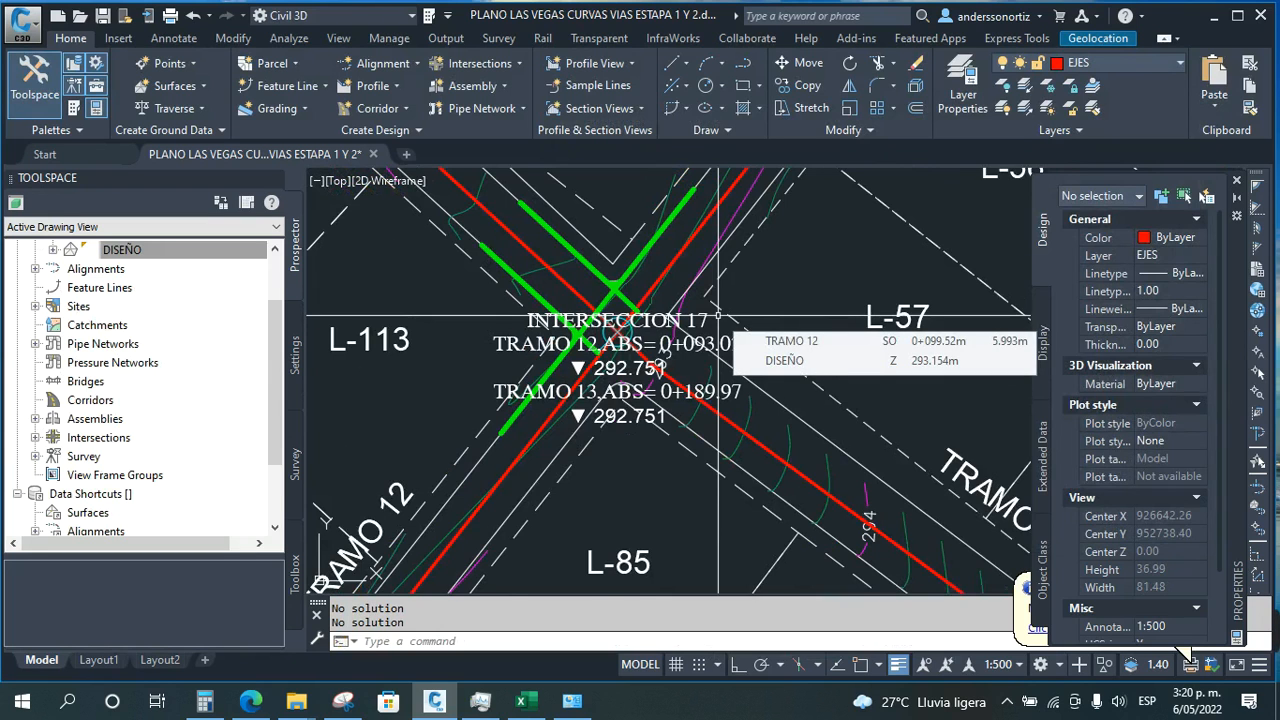
key("ctrl+z")
key("ctrl+z")
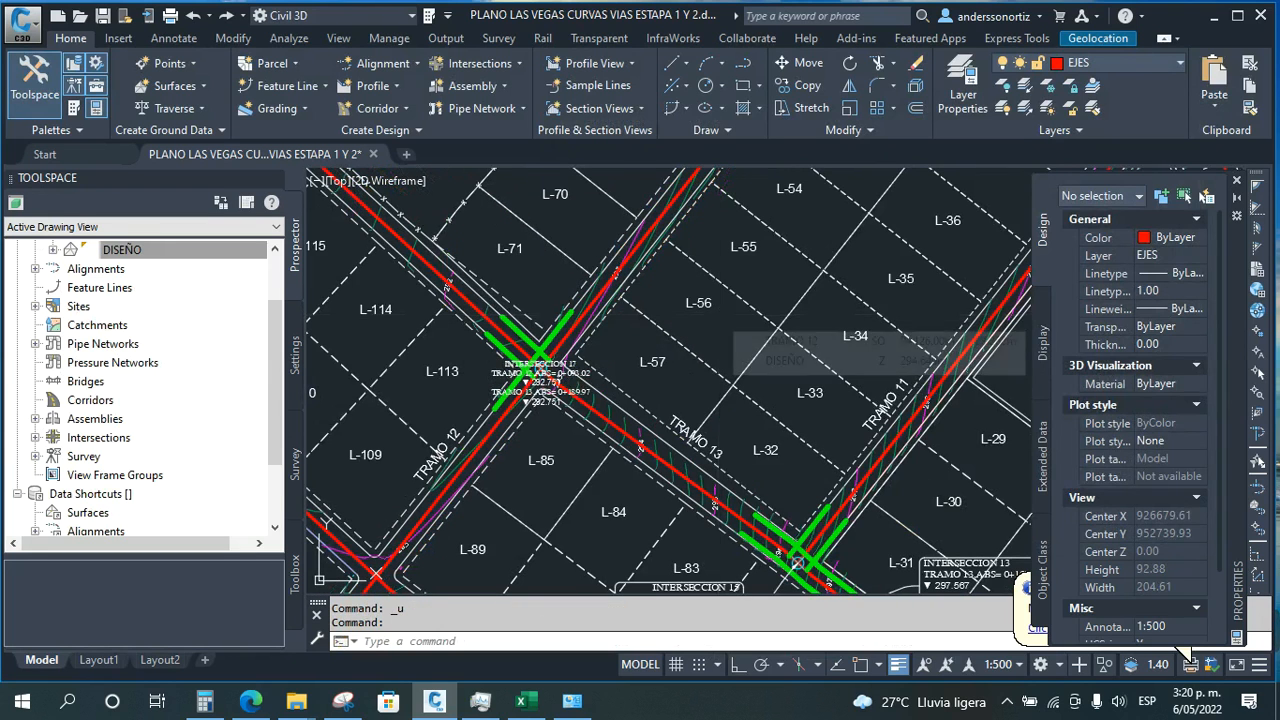
scroll(718, 316, "up", 4)
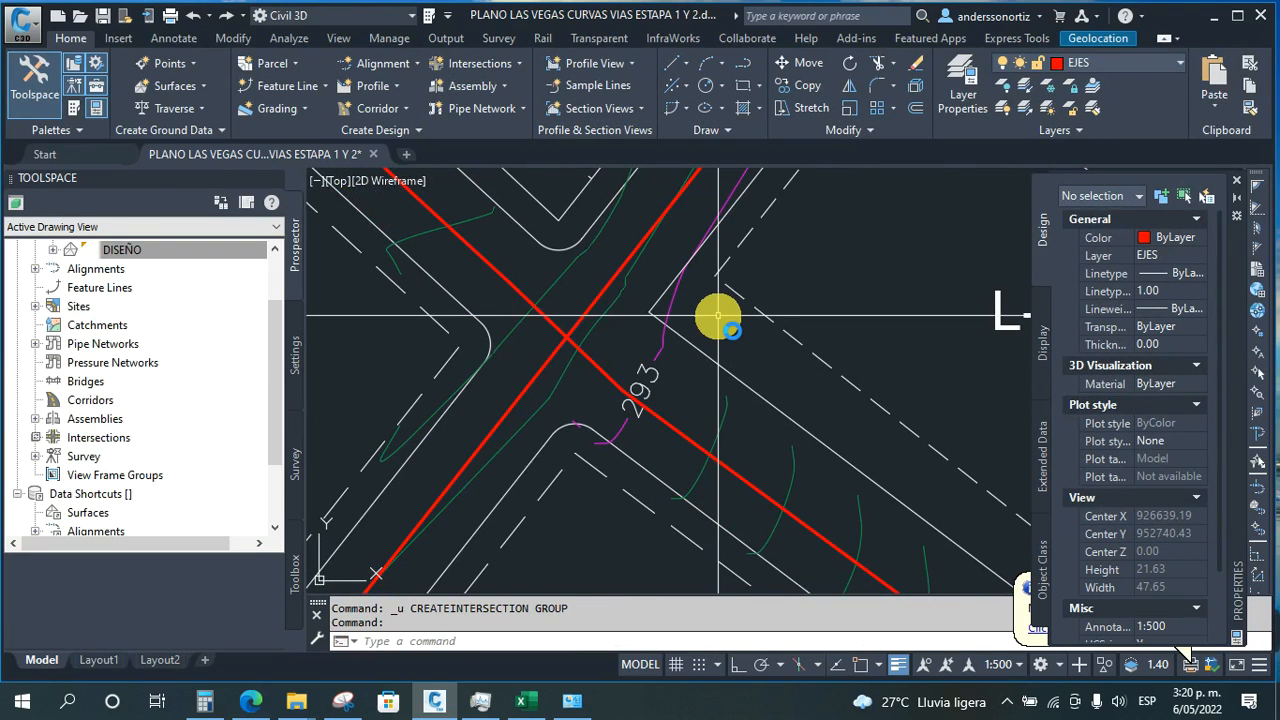
Start a new intersection at the crossing of TRAMO 12 and TRAMO 13 with TRAMO 12 as the main road and name it 17.
left_click(497, 66)
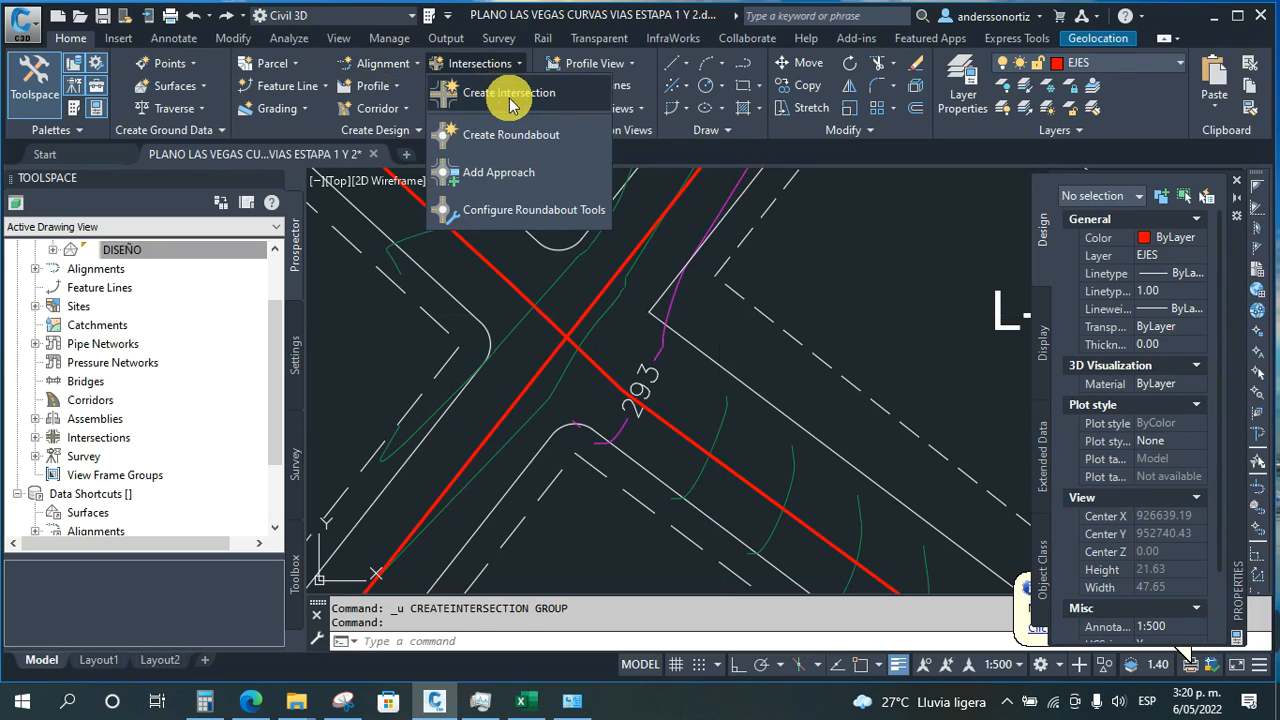
left_click(511, 100)
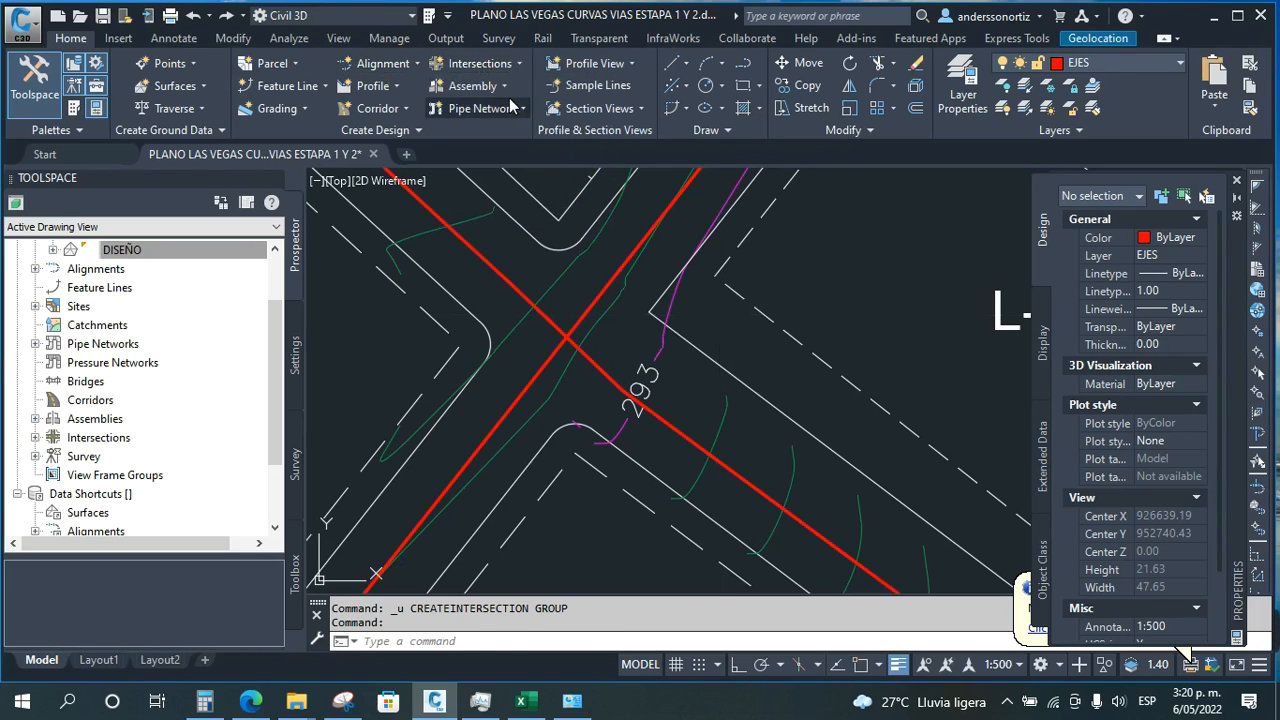
left_click(565, 341)
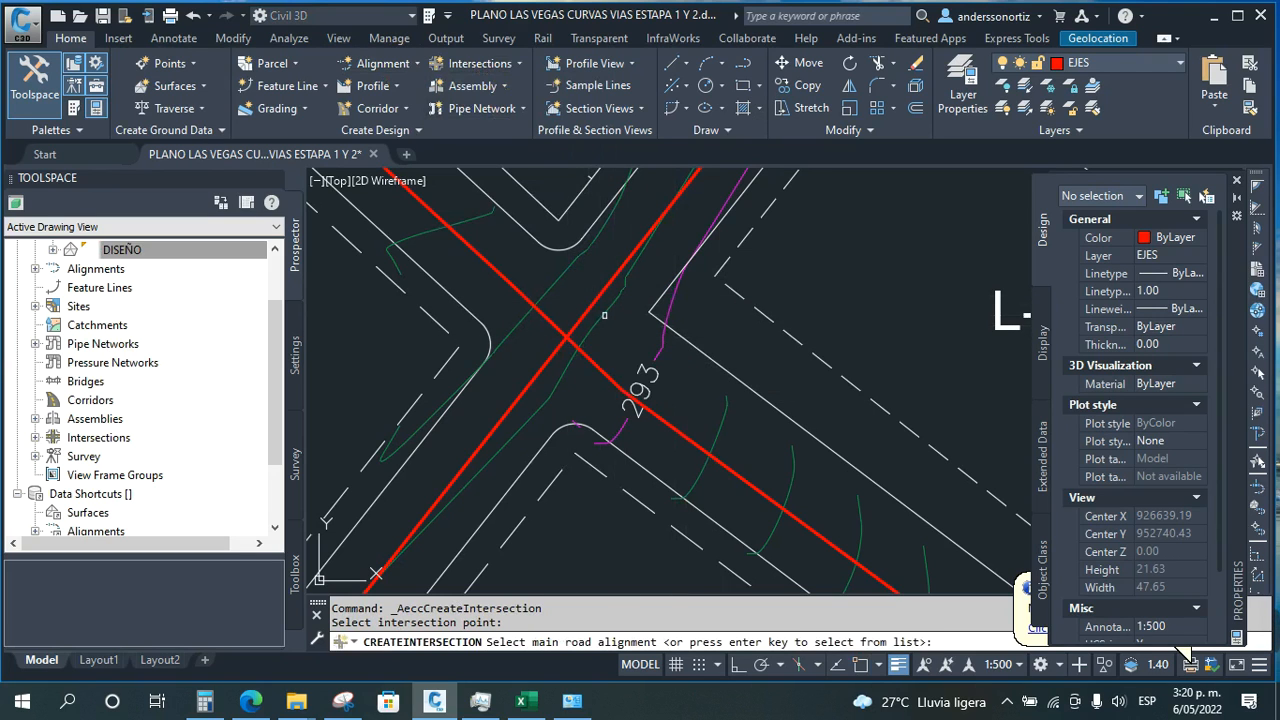
left_click(596, 301)
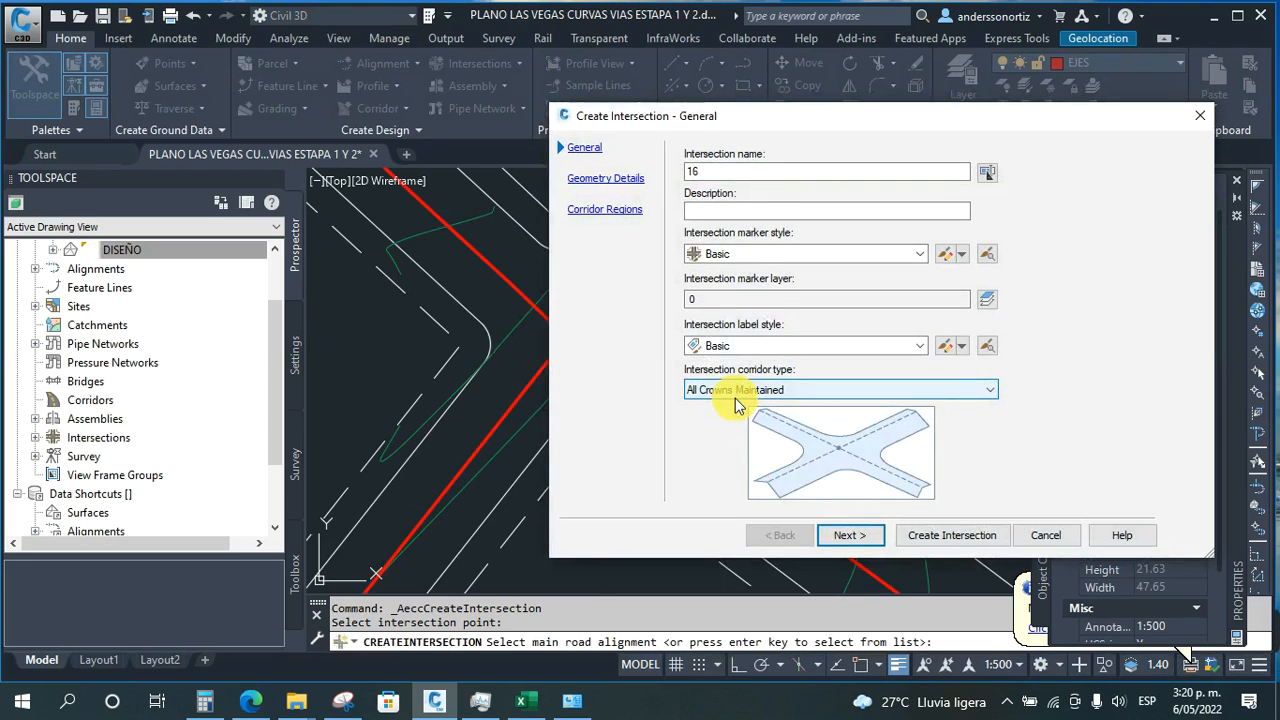
left_click(725, 175)
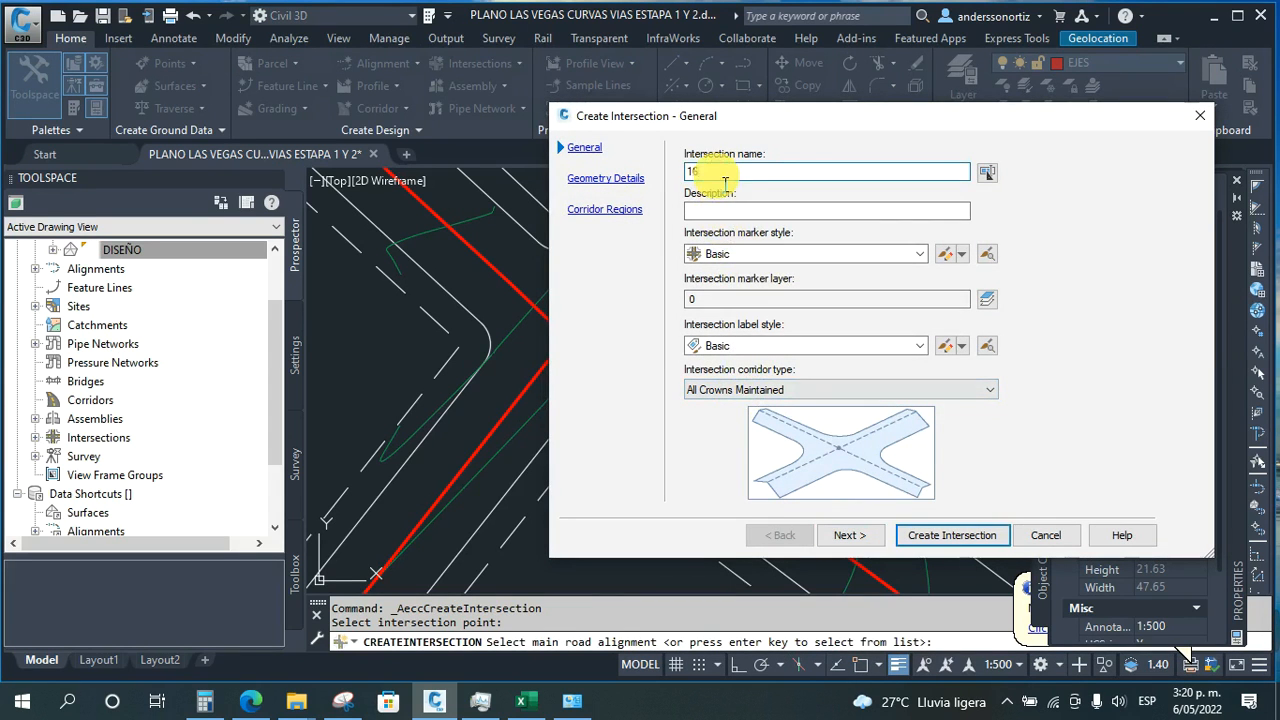
left_click(848, 535)
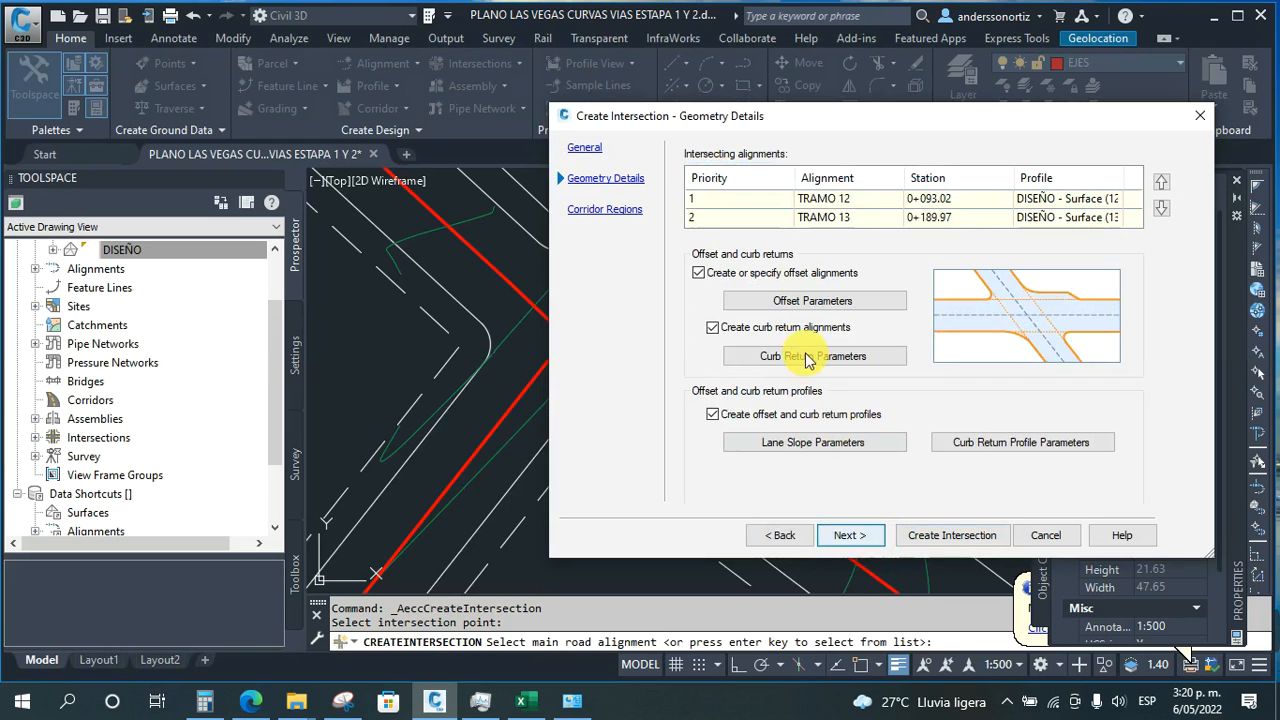
Set the left and right offset values of primary road TRAMO 12 to 2 m.
left_click(808, 300)
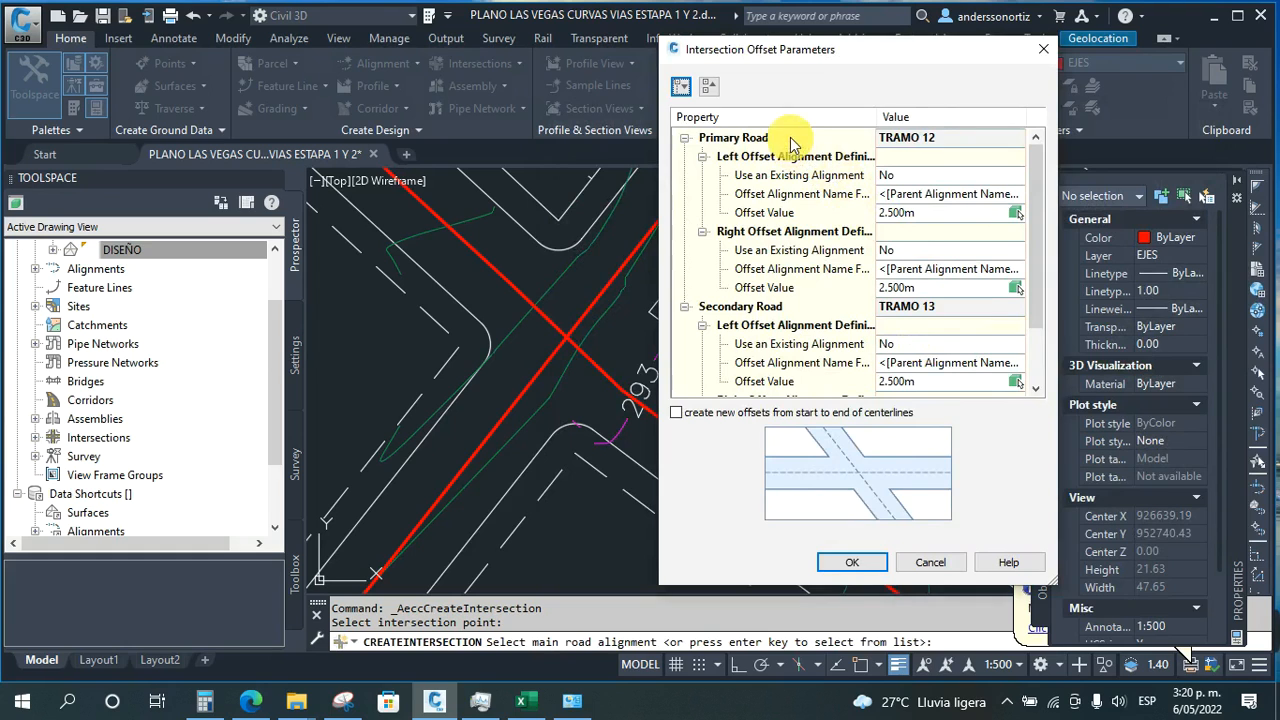
left_click(792, 140)
left_click(925, 214)
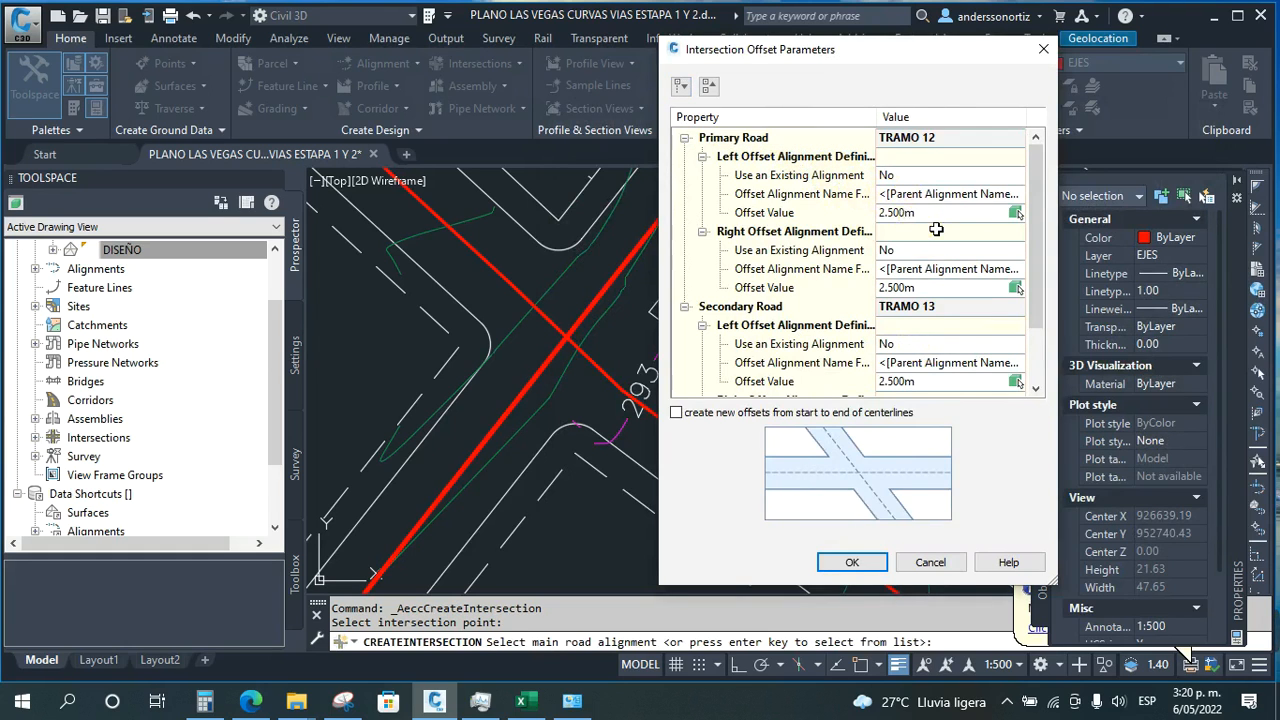
type("2")
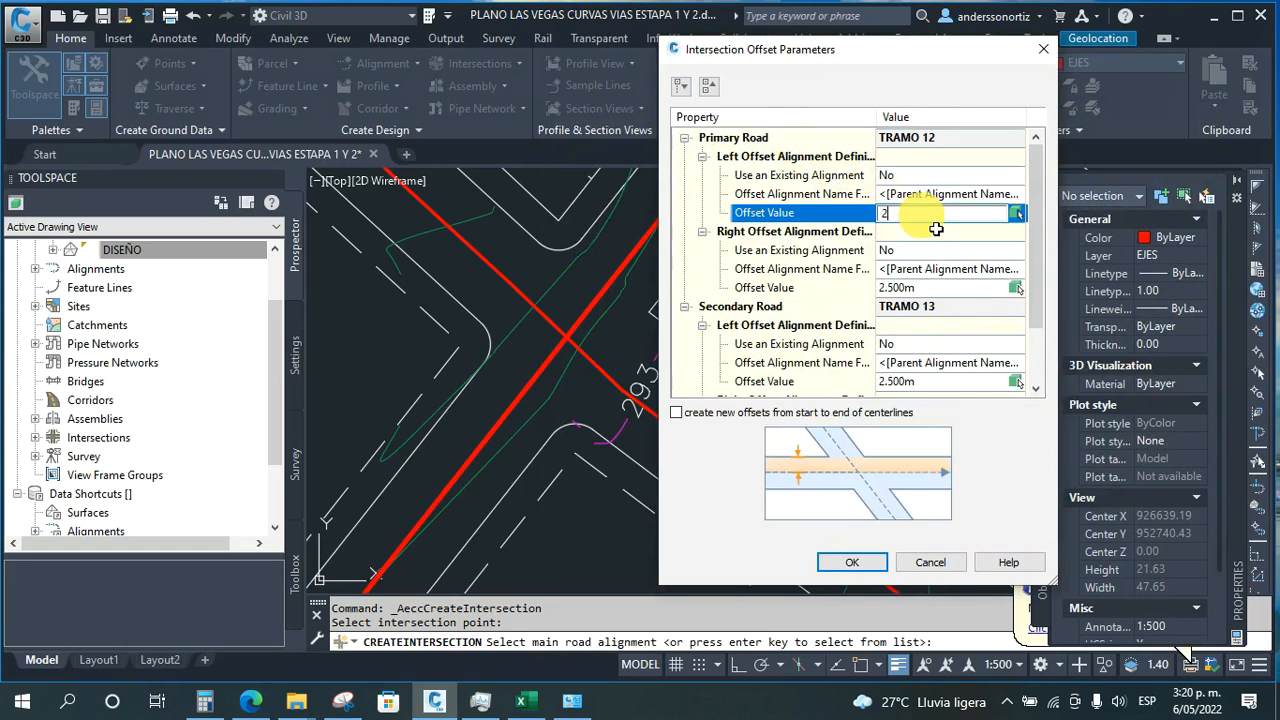
left_click(935, 287)
type("2")
Set the left and right offset values of secondary road TRAMO 13 to 2 m and accept the offset parameters.
left_click(1038, 303)
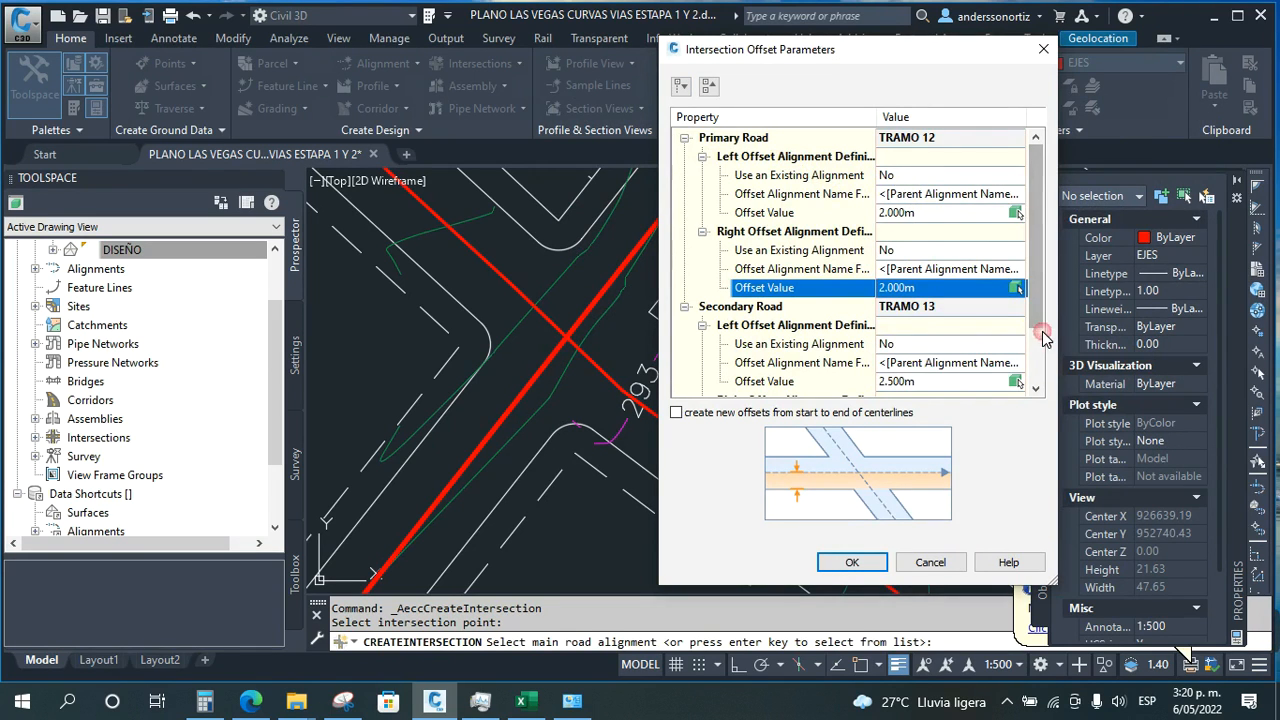
left_click_drag(1040, 323, 1052, 402)
left_click(940, 306)
type("2")
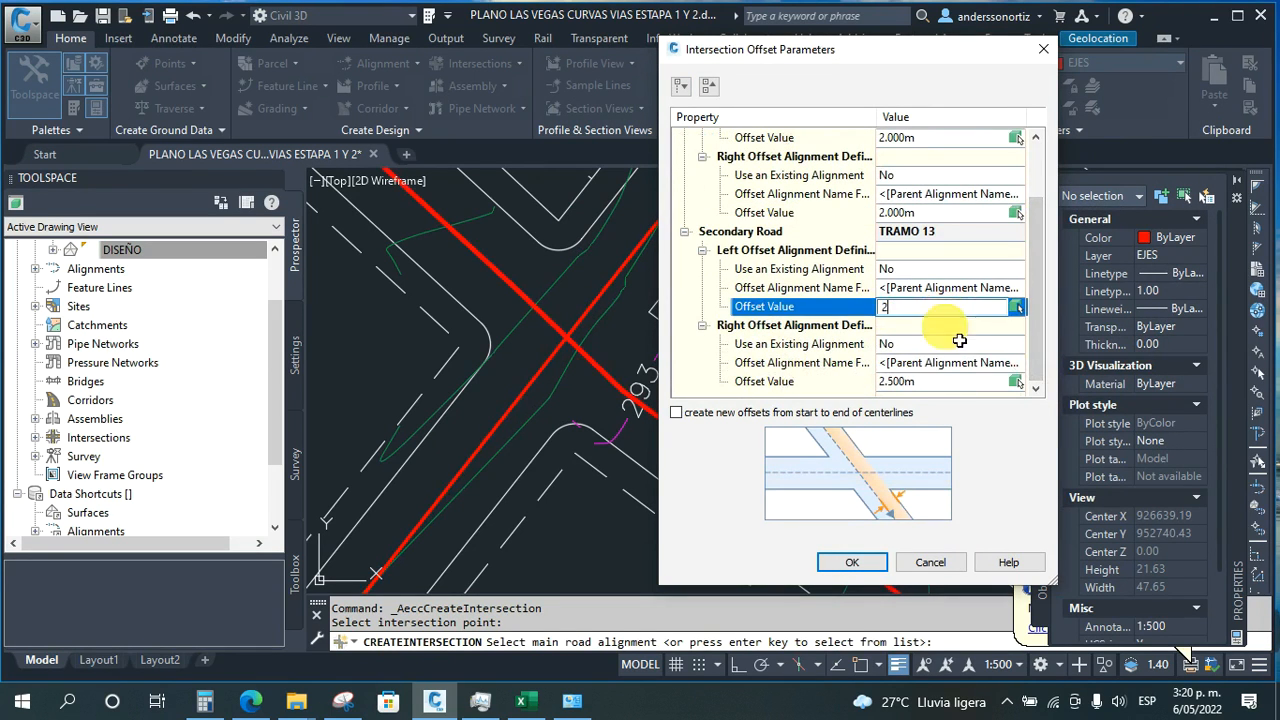
left_click(935, 381)
type("2")
left_click(1038, 360)
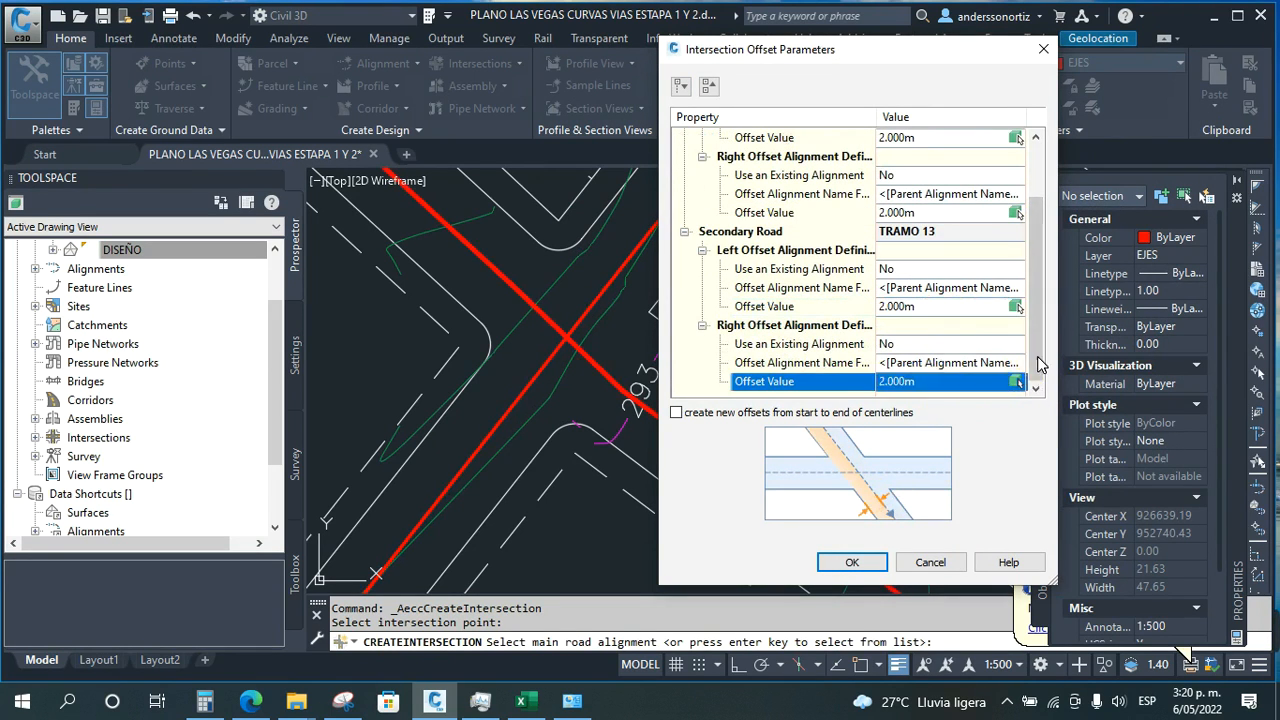
left_click(851, 563)
Set the circular fillet curb return radius to 1 m in the NE, SE, SW and NW quadrants and accept the parameters.
left_click(845, 358)
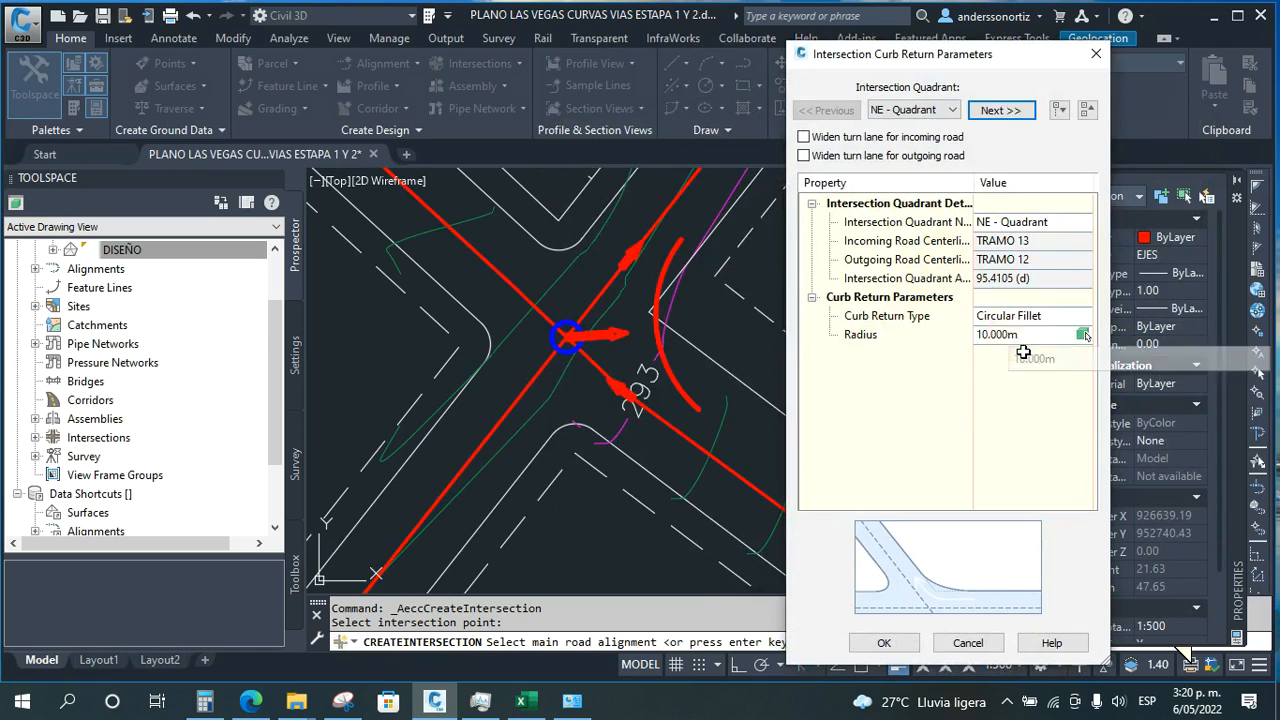
left_click(1023, 340)
type("1")
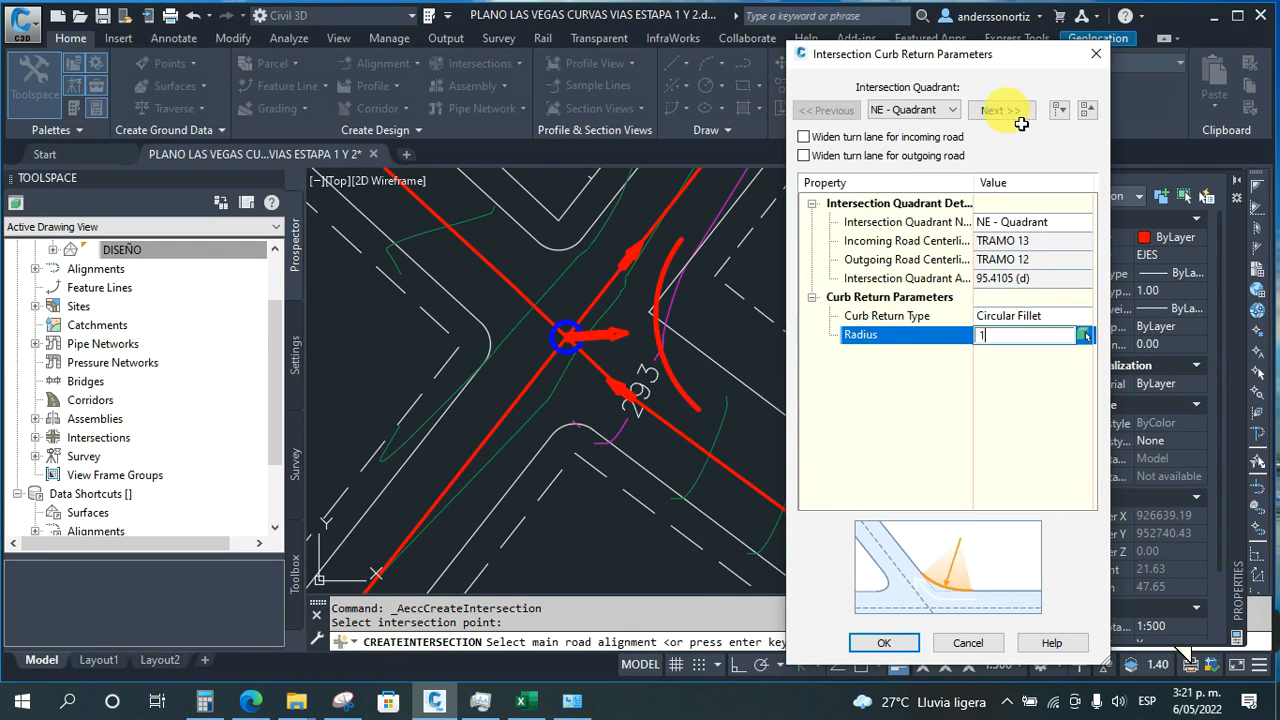
left_click(1020, 123)
left_click(1020, 340)
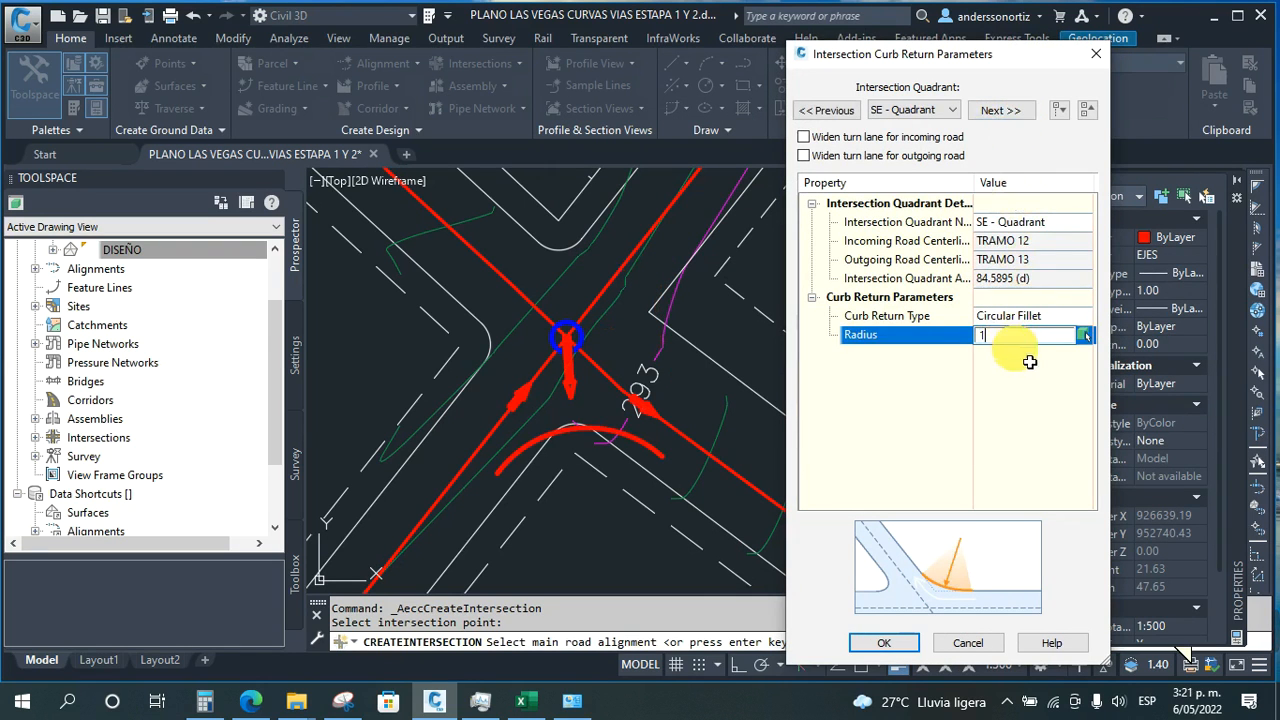
type("1")
left_click(1000, 110)
left_click(1029, 348)
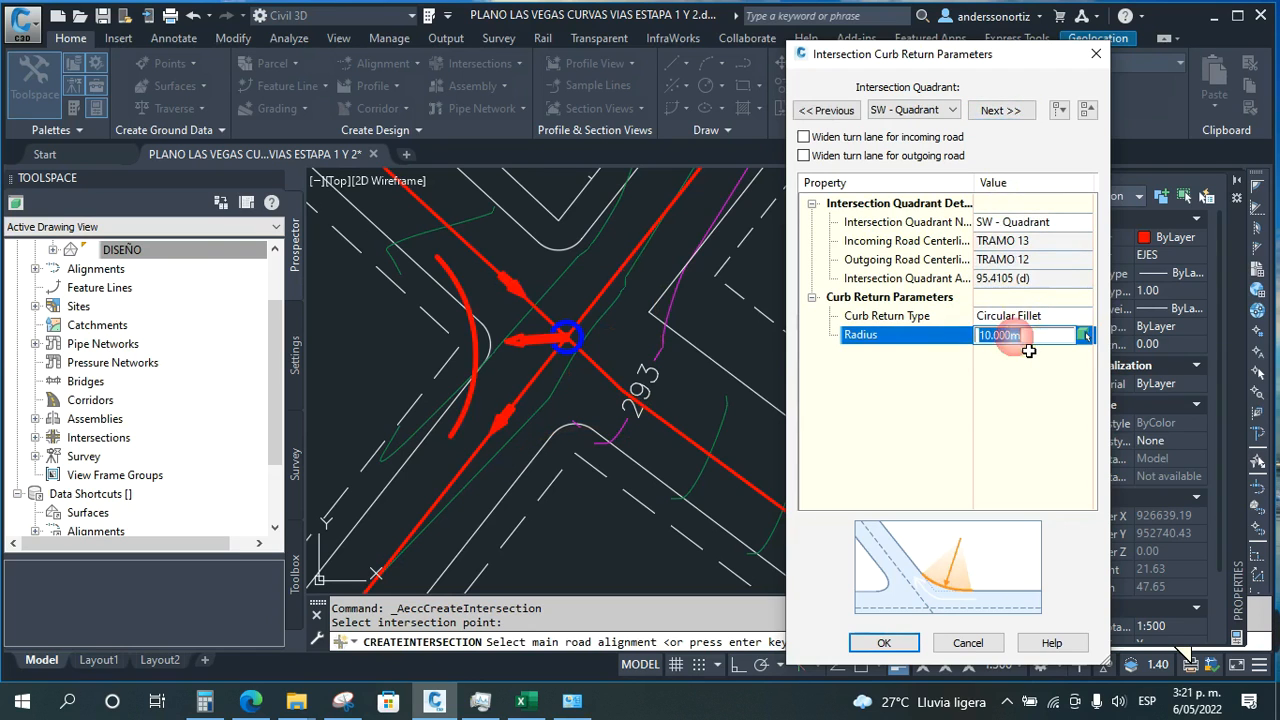
left_click(1010, 112)
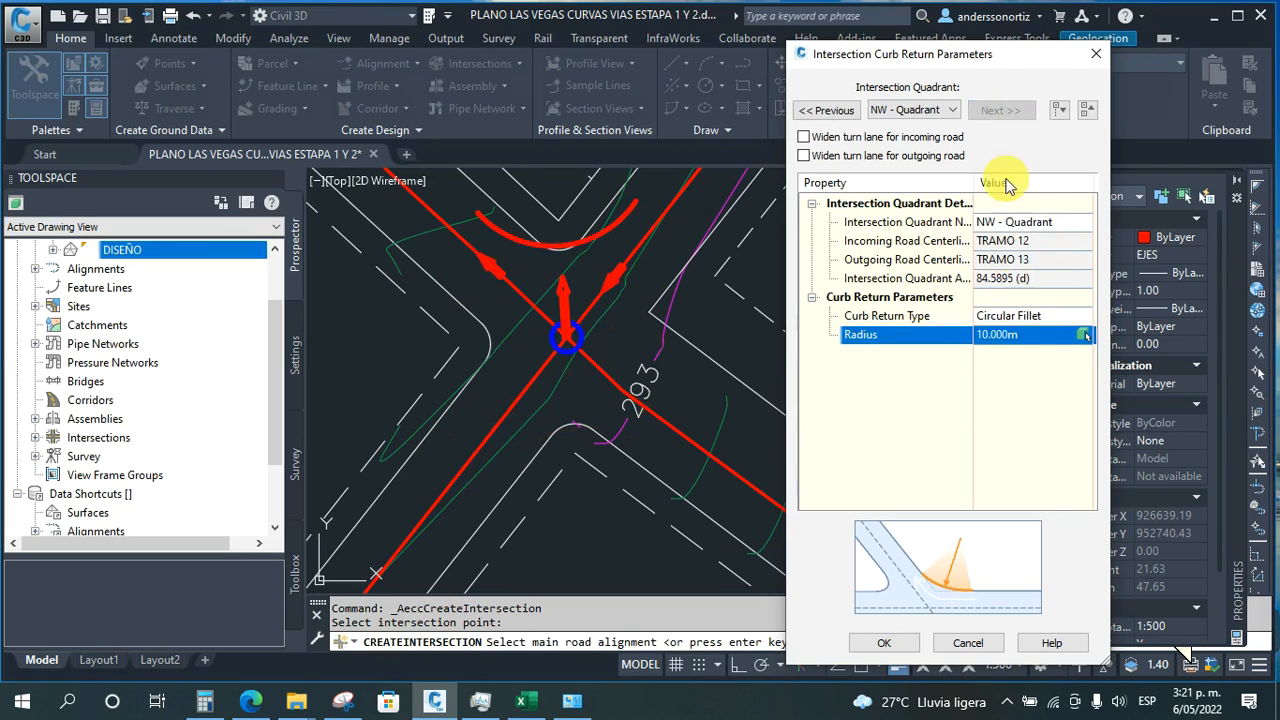
left_click(1030, 340)
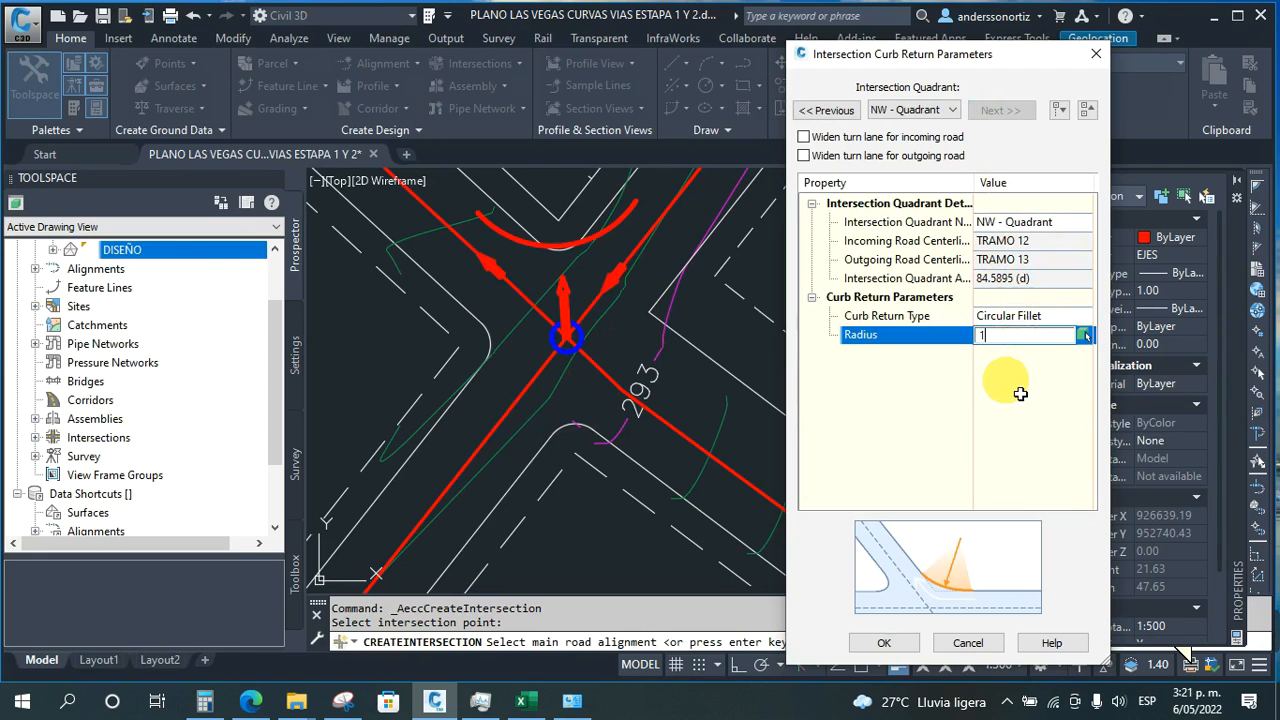
left_click(884, 643)
Check the lane slope parameters of TRAMO 12 and TRAMO 13 and accept the cross falls as set.
left_click(880, 455)
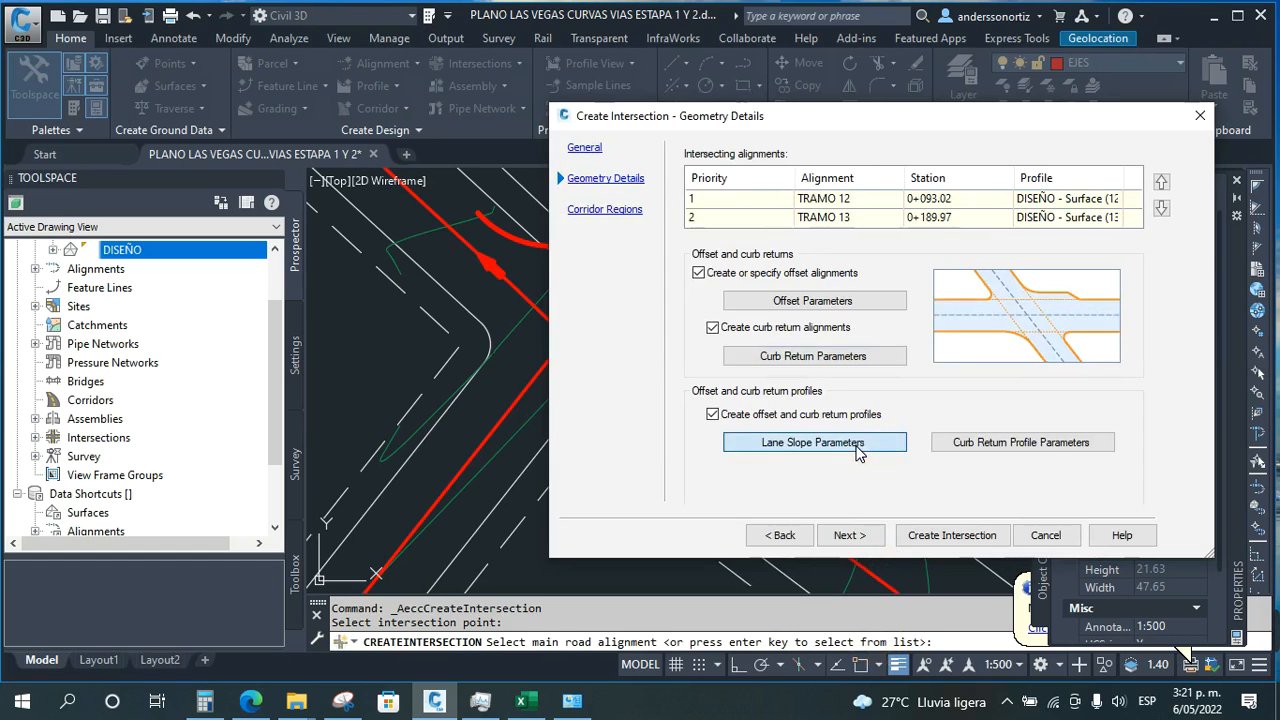
scroll(1042, 296, "down", 2)
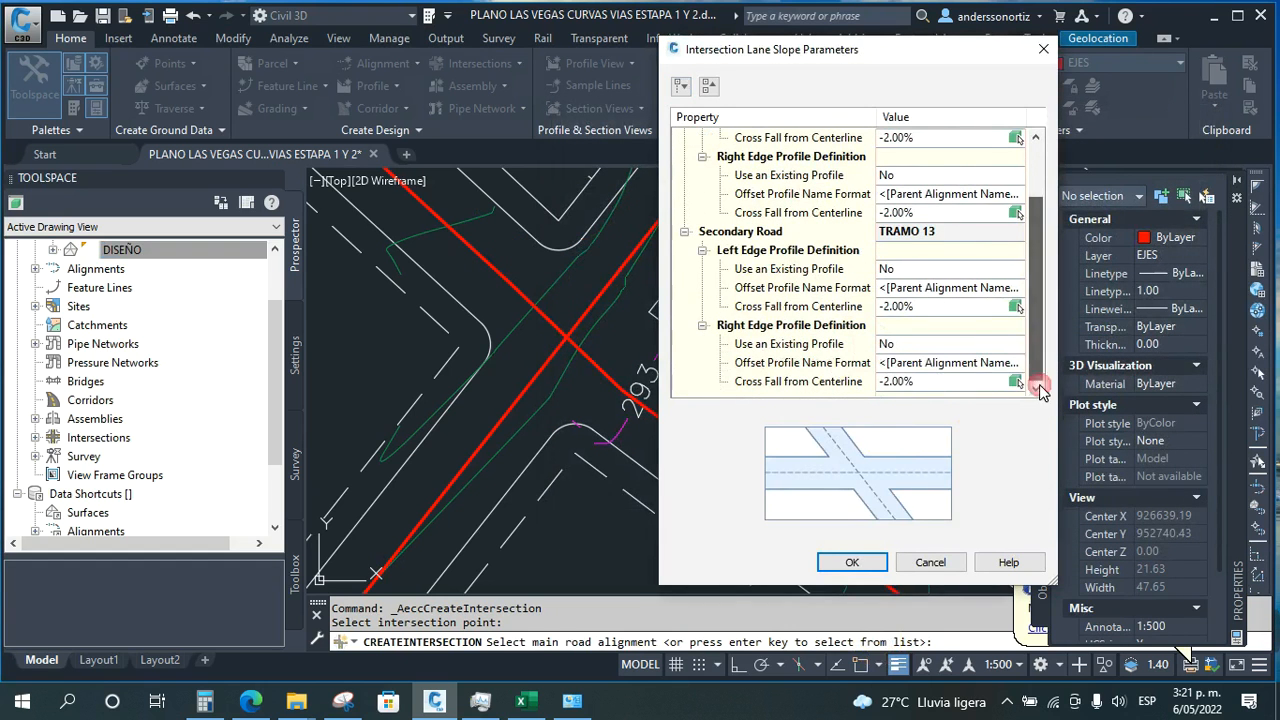
left_click(848, 562)
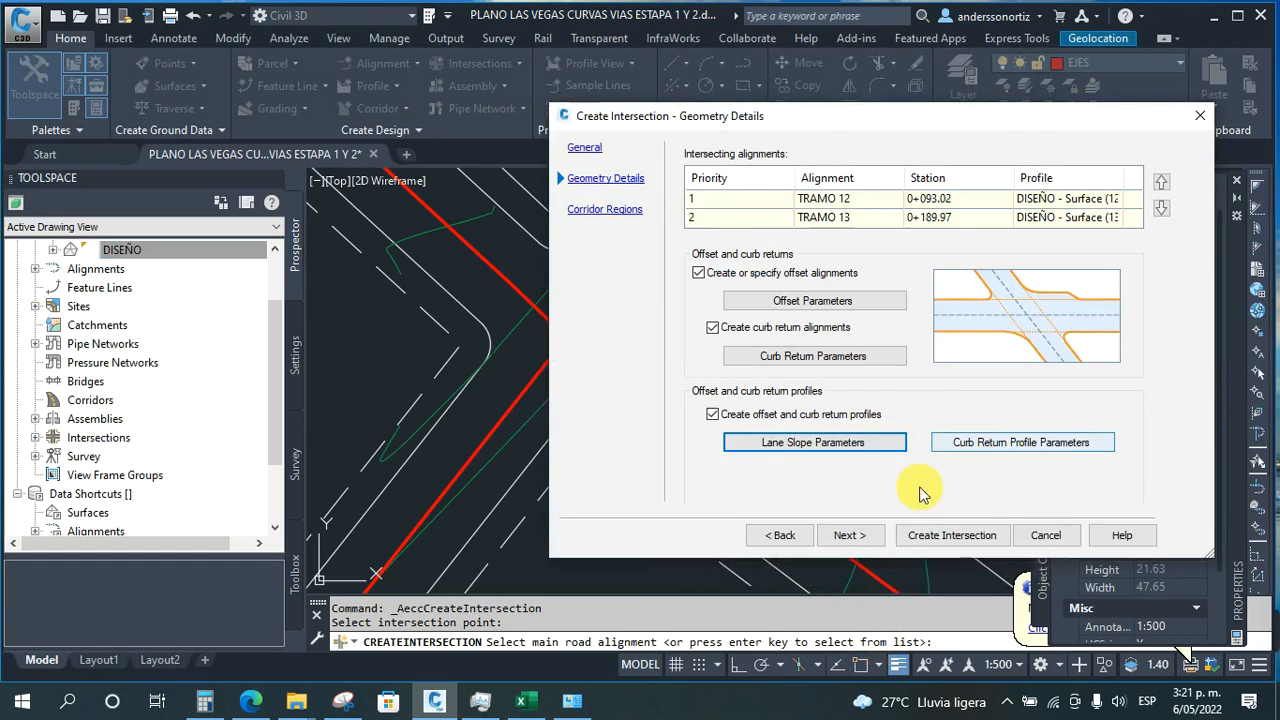
Generate intersection 17 from the configured geometry using dynamic profiles, without creating corridors.
left_click(866, 536)
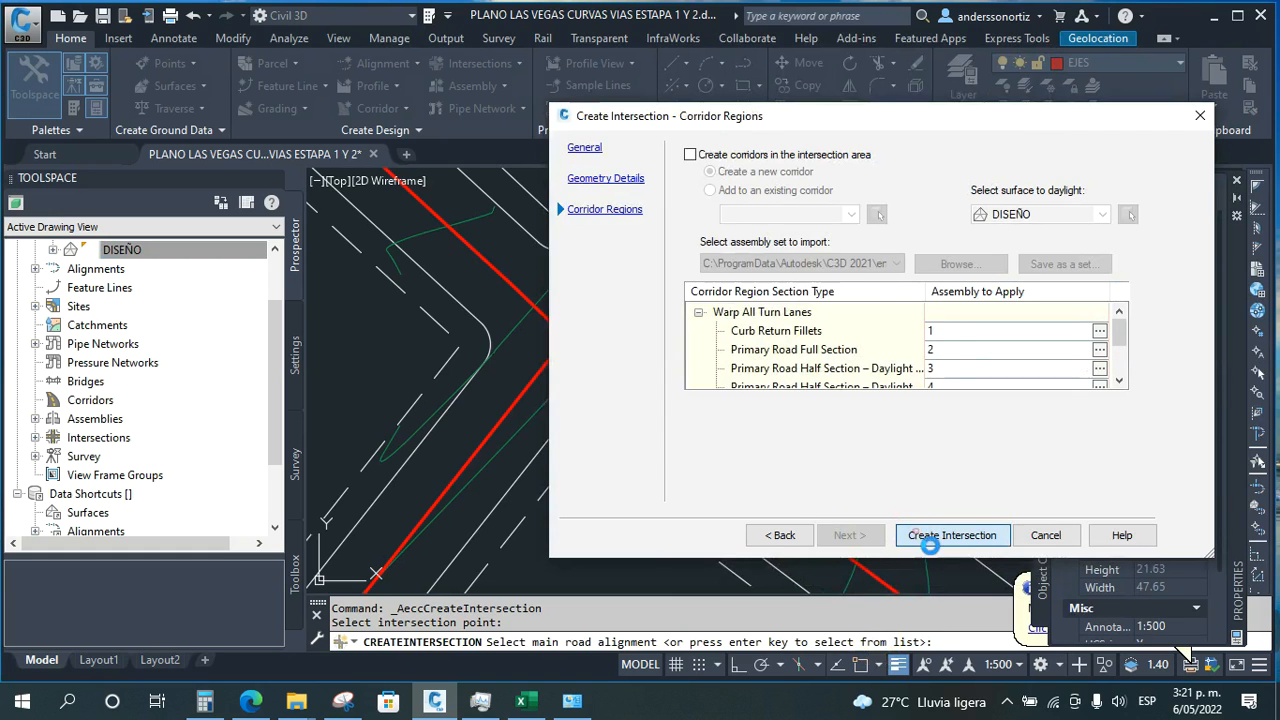
left_click(929, 543)
left_click(651, 410)
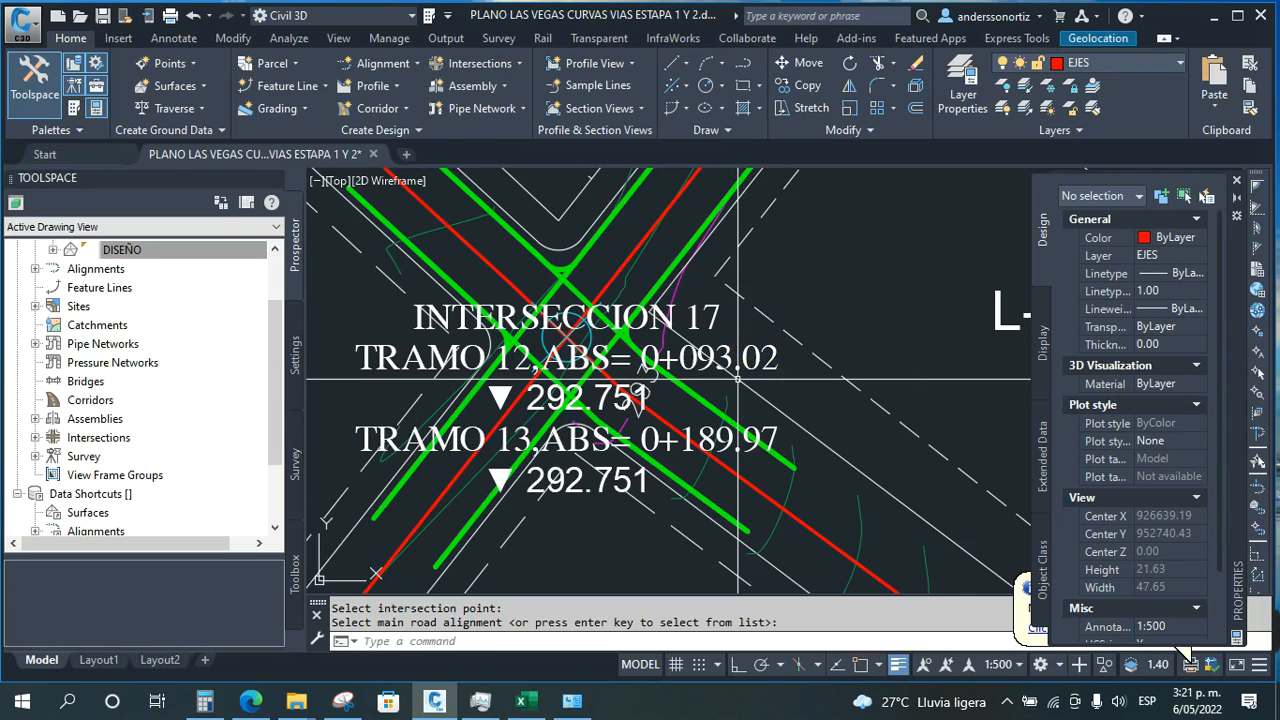
Move the intersection 17 label off the crossing and place it beside the junction over lot L-57.
scroll(738, 378, "down", 3)
left_click(722, 290)
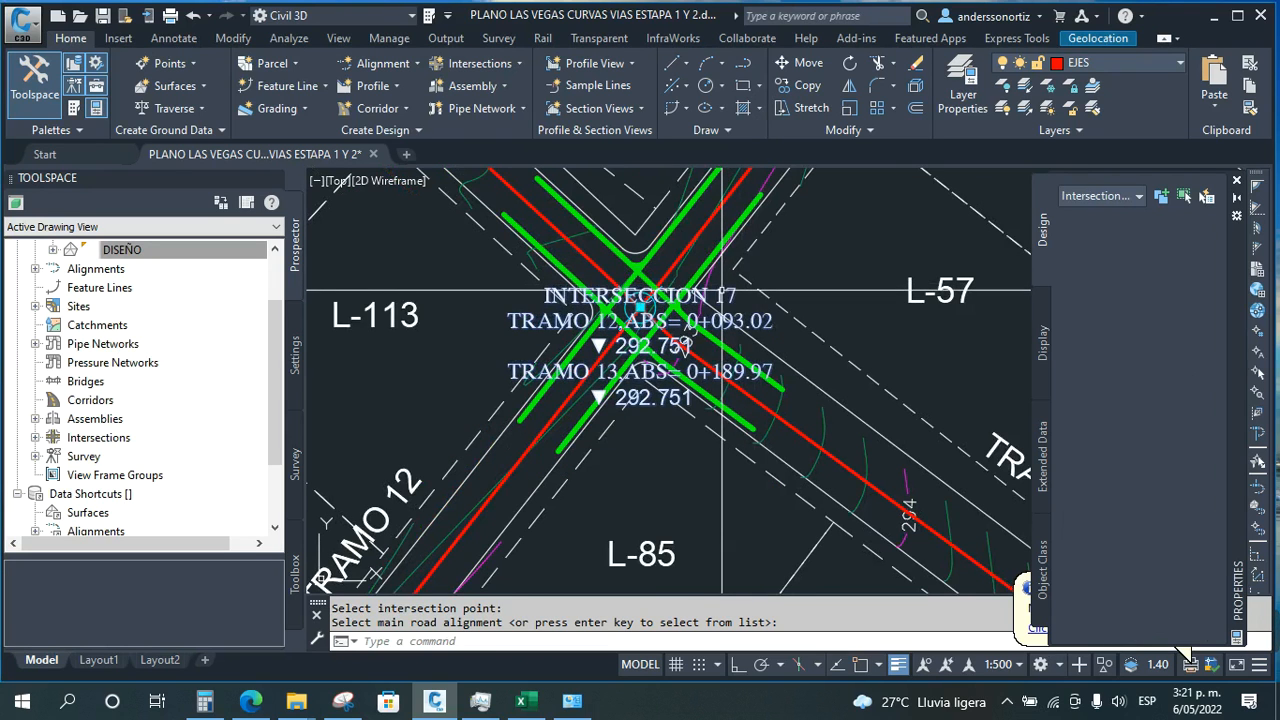
left_click(647, 297)
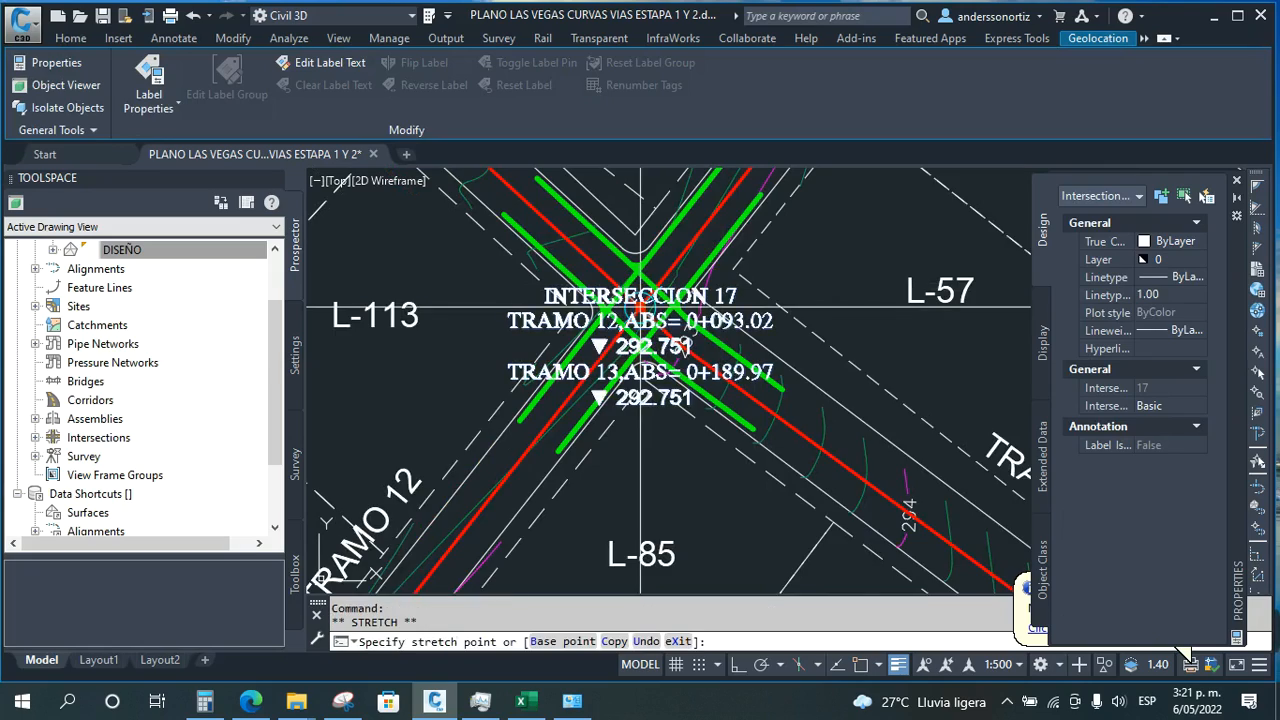
scroll(660, 300, "down", 5)
scroll(690, 291, "up", 5)
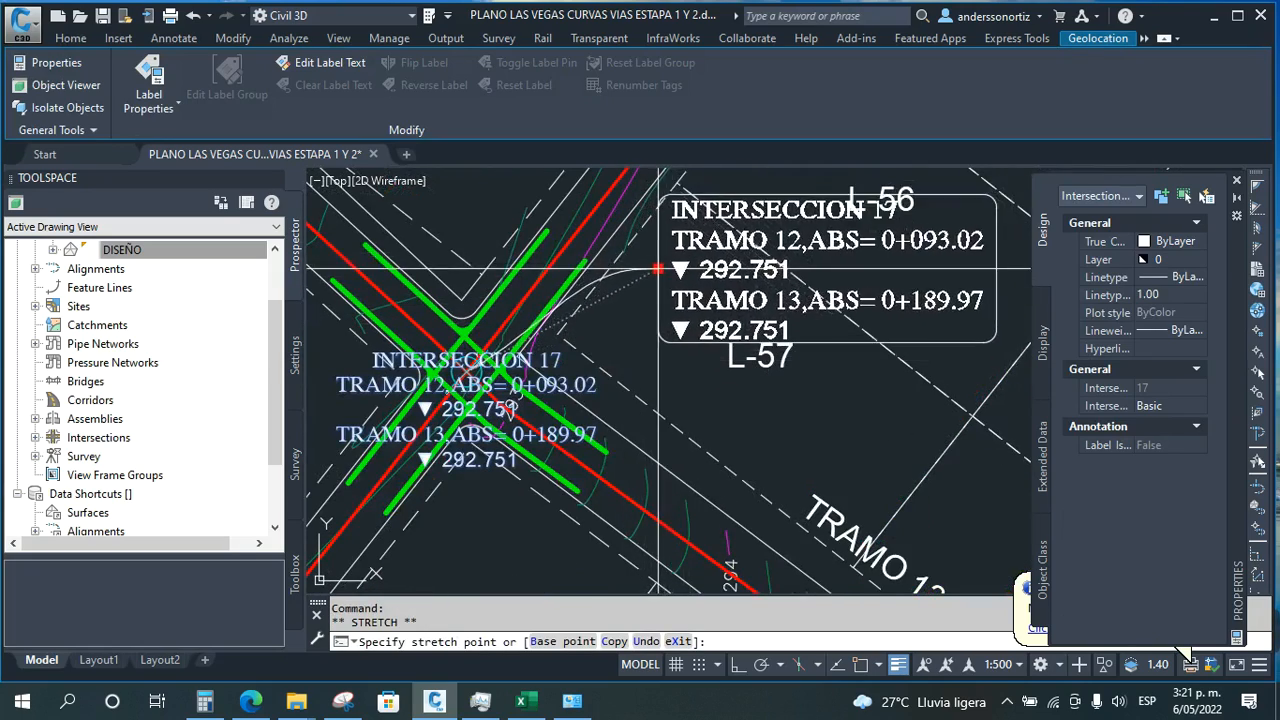
left_click(573, 352)
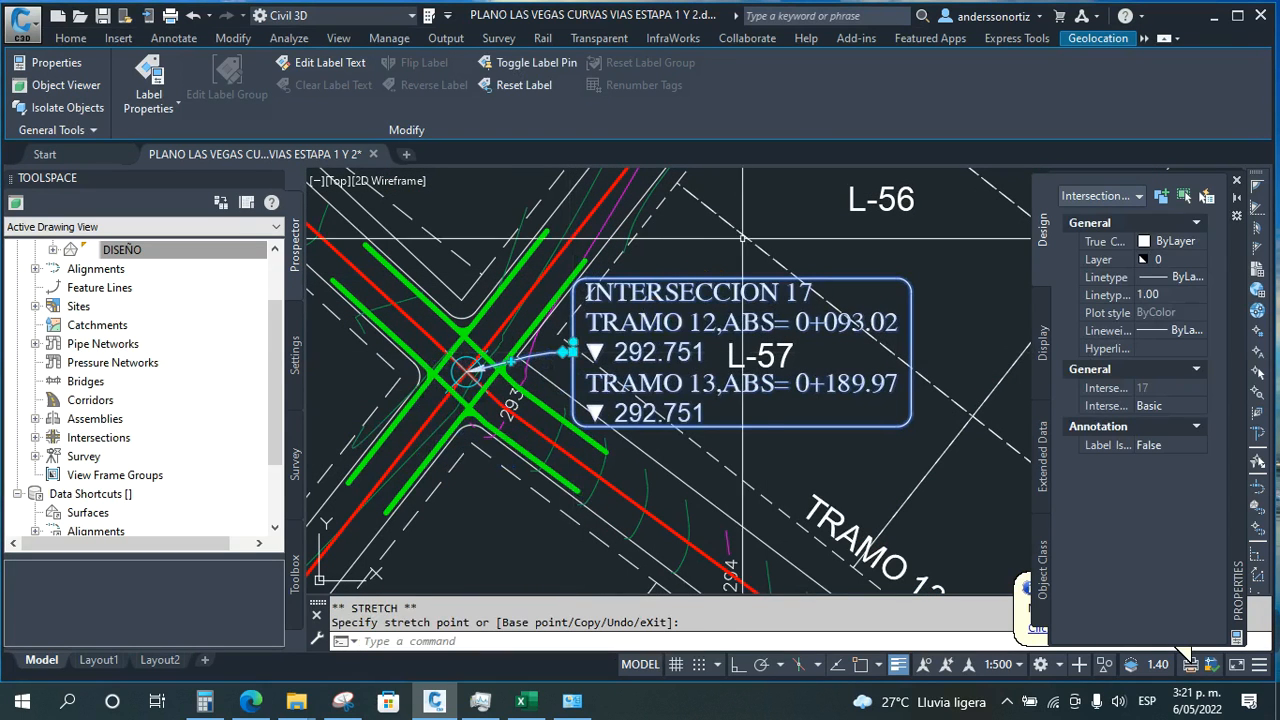
scroll(727, 213, "down", 3)
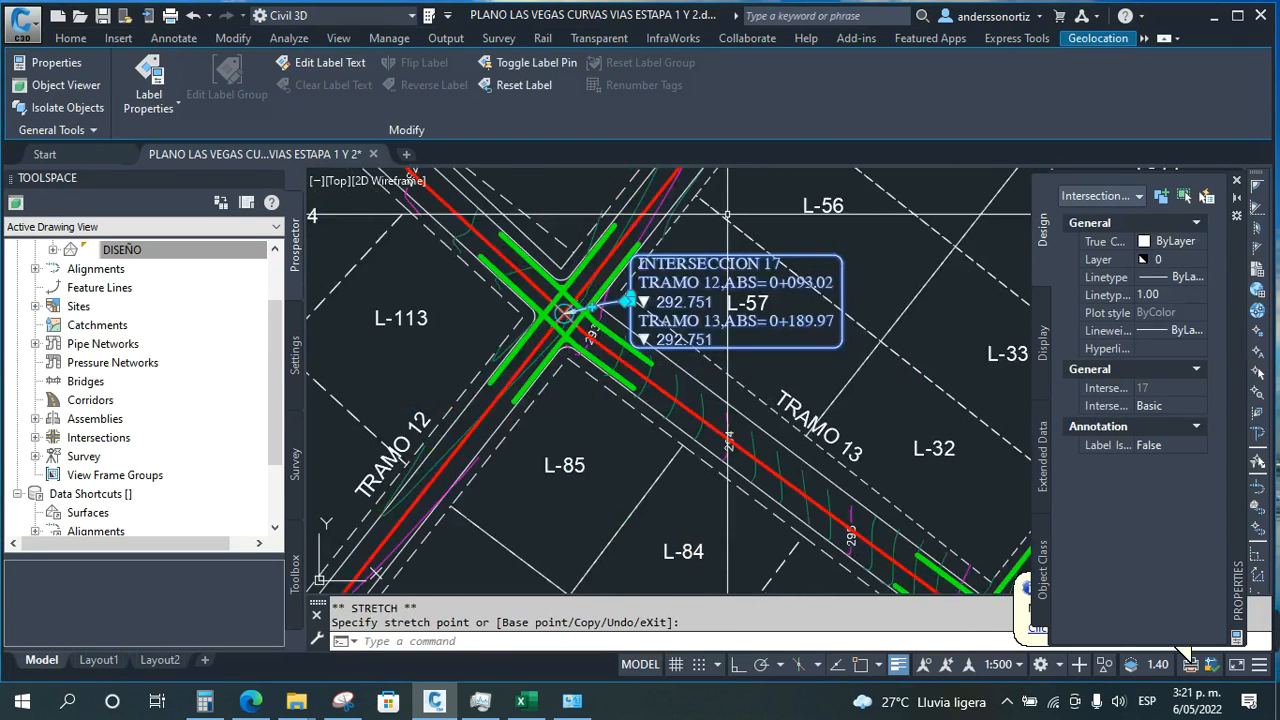
scroll(575, 300, "up", 7)
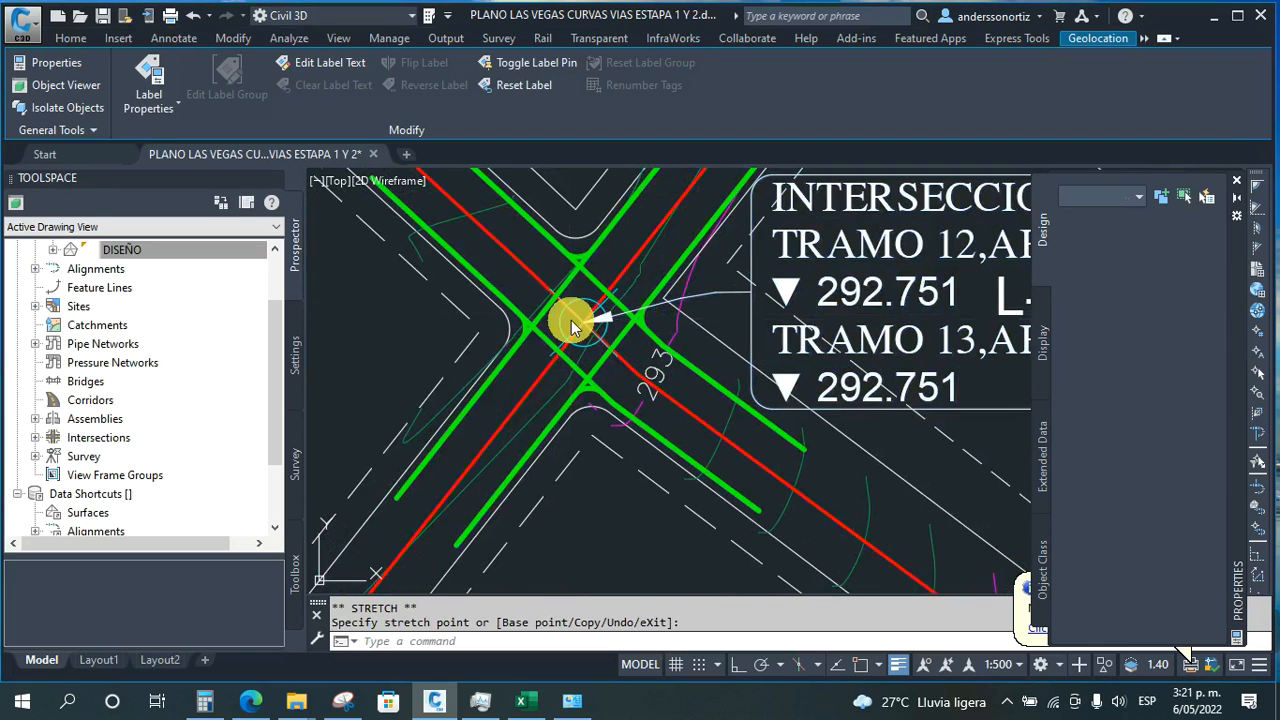
key("Escape")
key("Escape")
Edit intersection 17's offsets, setting the left offset of TRAMO 12 to 2.5 m and trying the same value for its right offset.
left_click(583, 298)
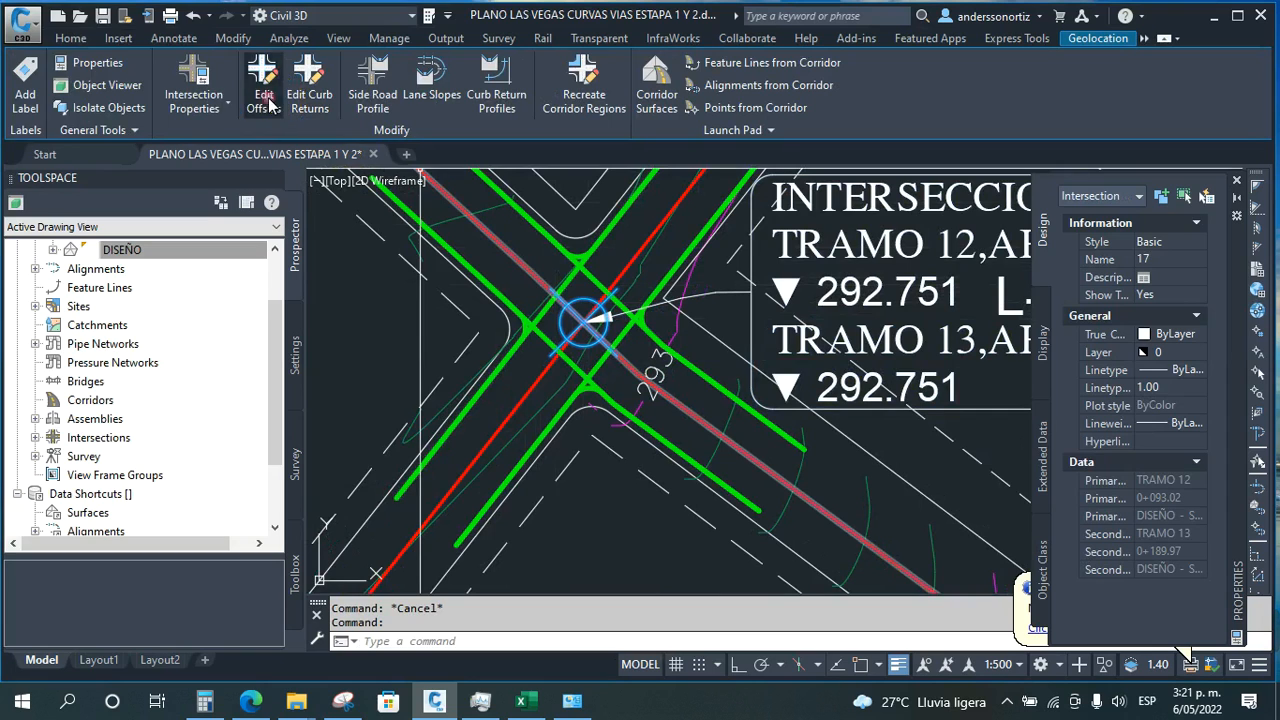
left_click(265, 100)
left_click(325, 141)
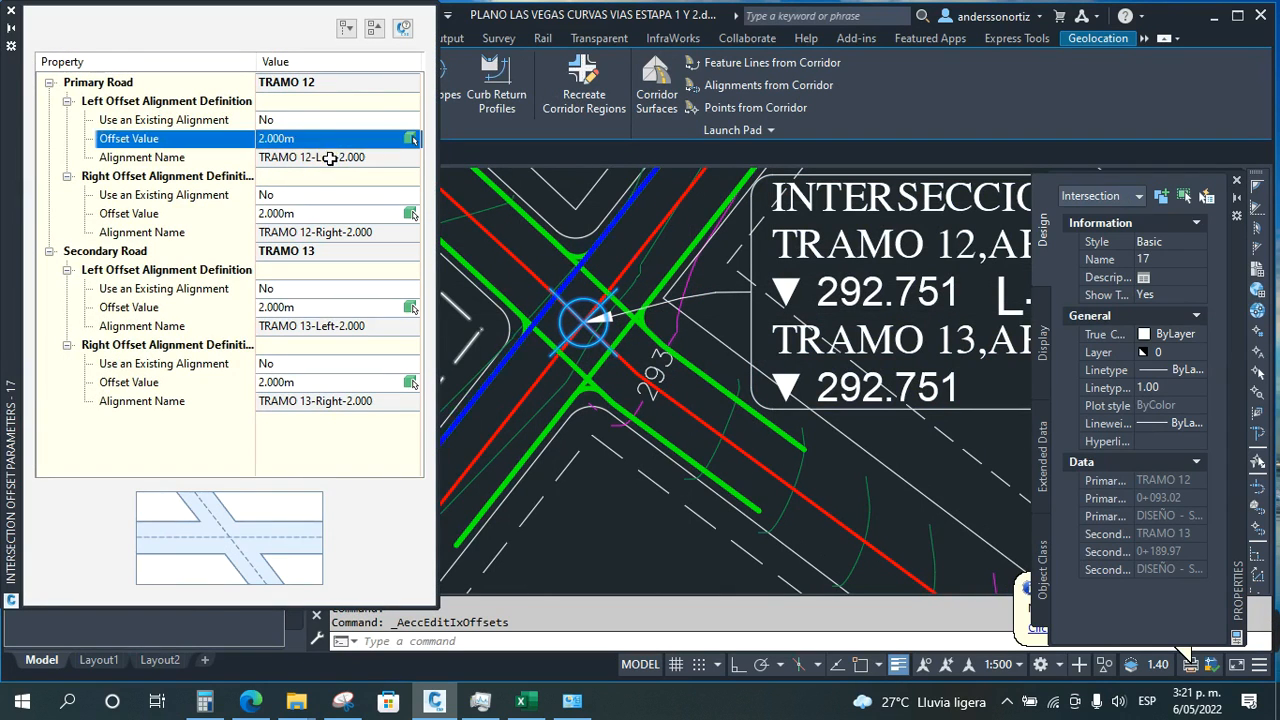
left_click(312, 139)
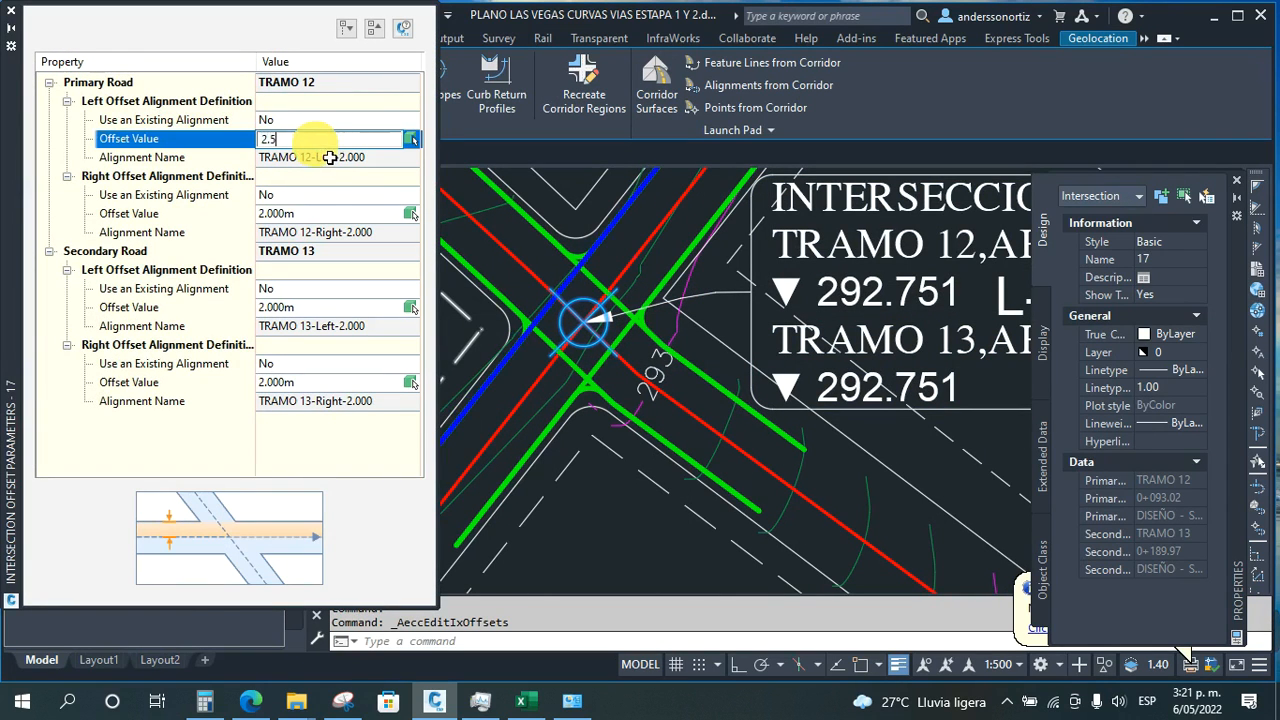
key("Return")
left_click(325, 214)
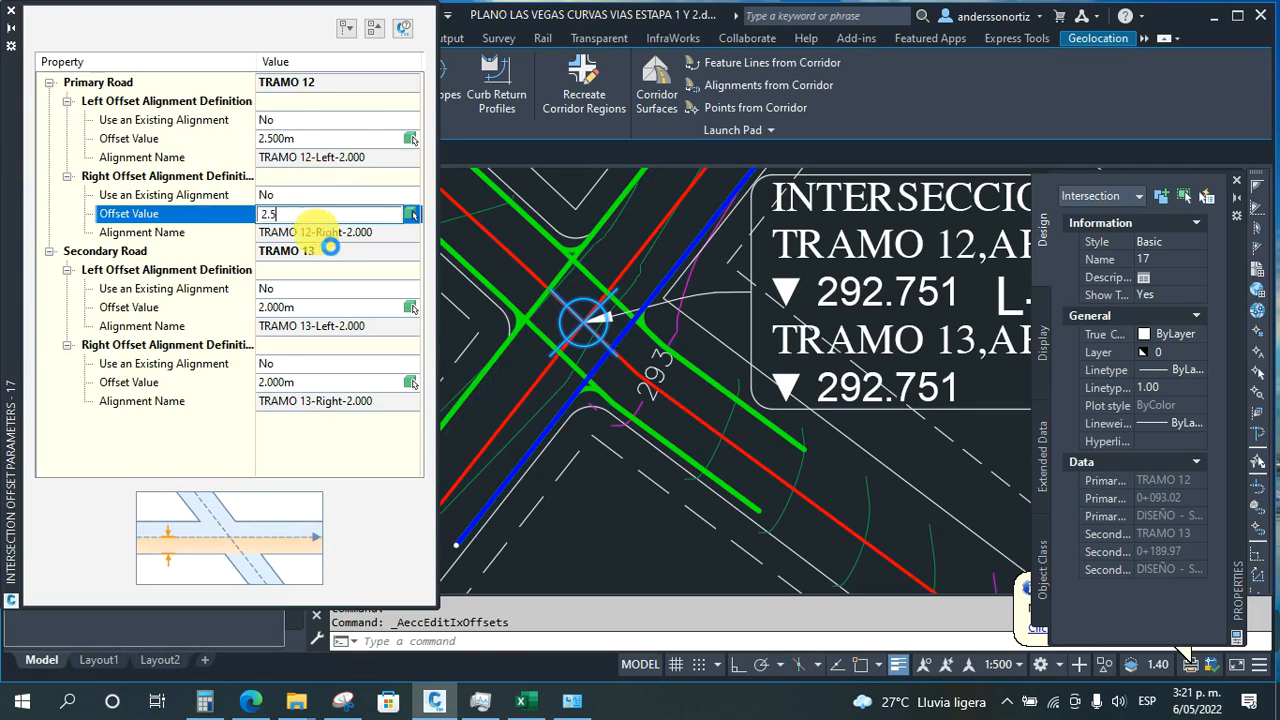
Set the left and right offset values of secondary road TRAMO 13 to 2.5 m and close the offset parameters.
left_click(288, 307)
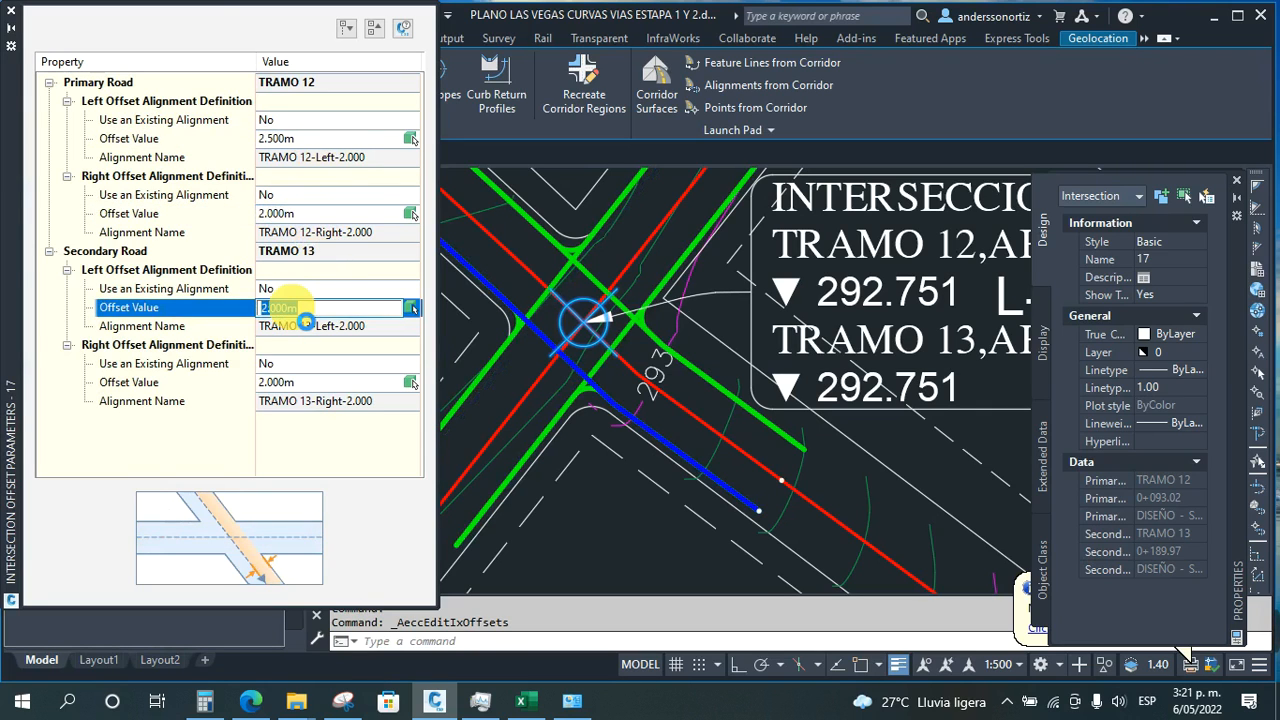
type("2.5")
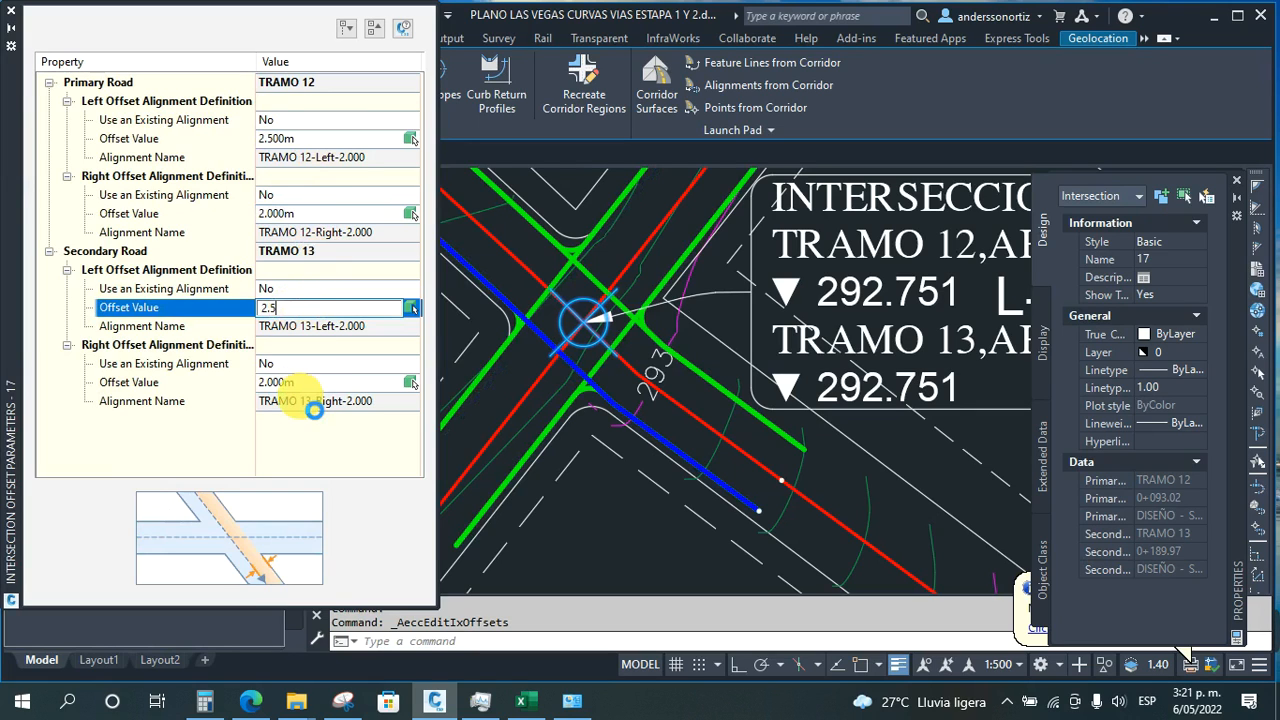
left_click(305, 383)
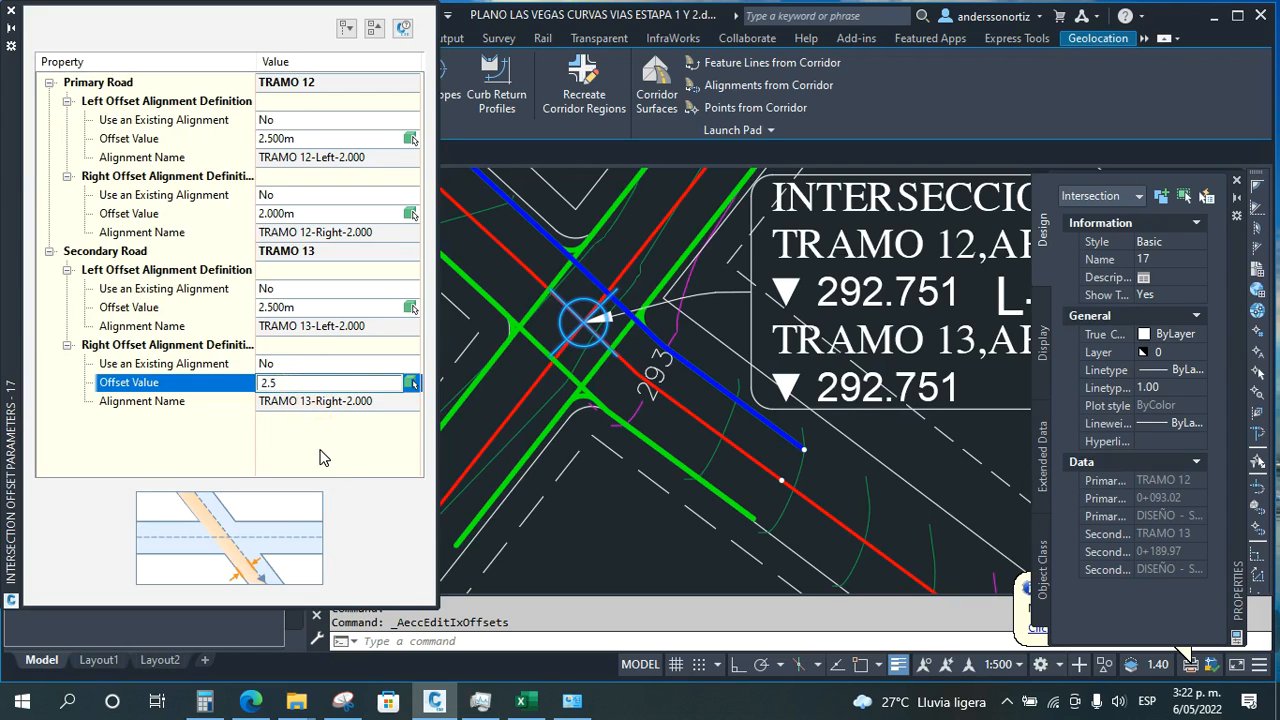
key("Escape")
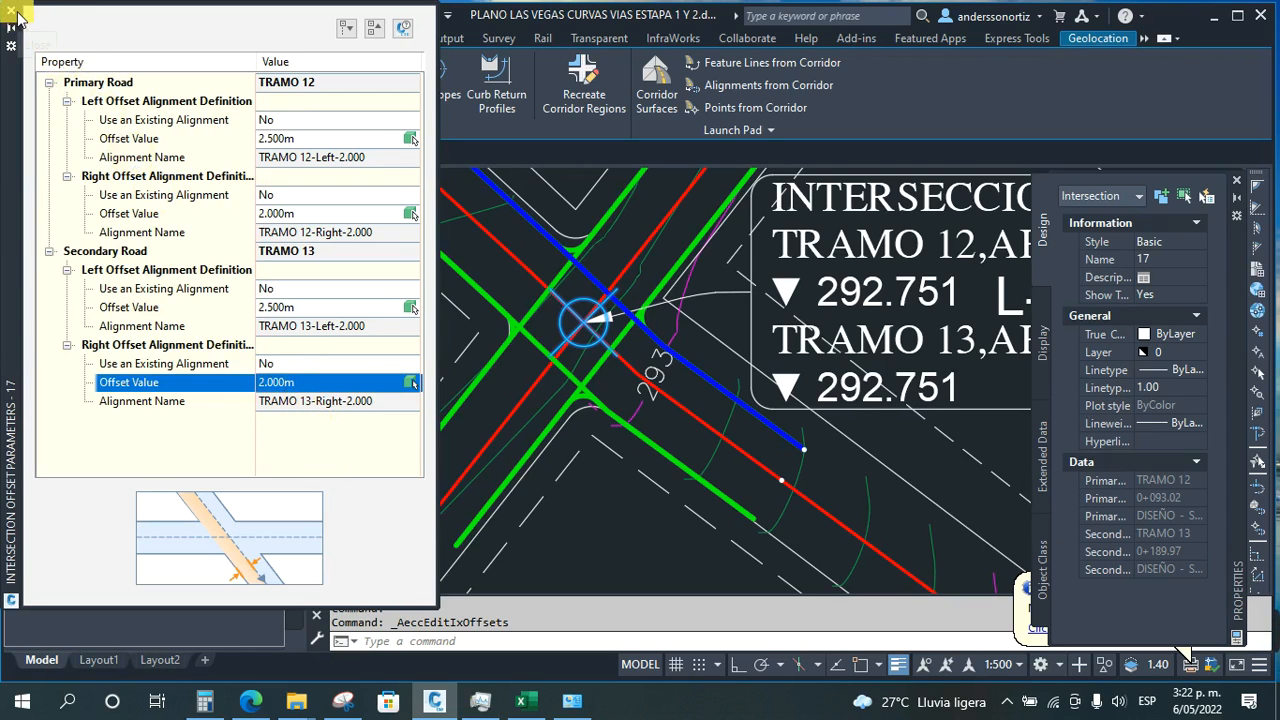
left_click(313, 389)
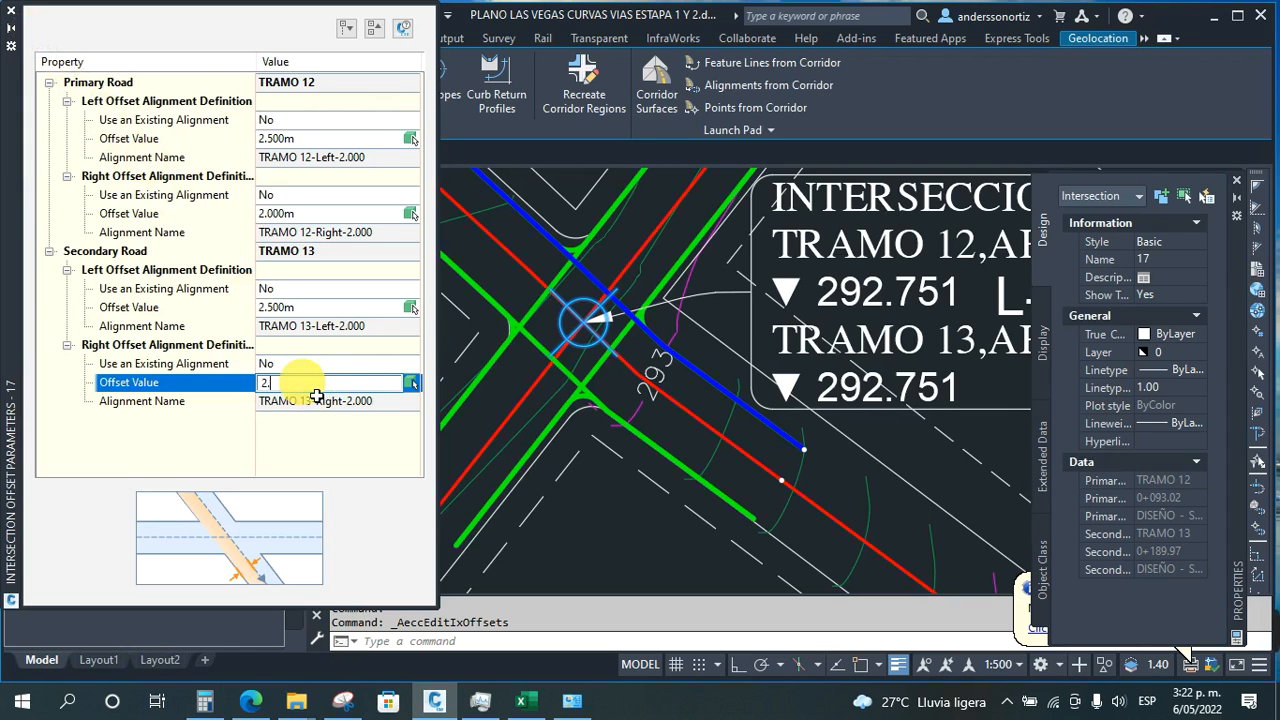
key("Return")
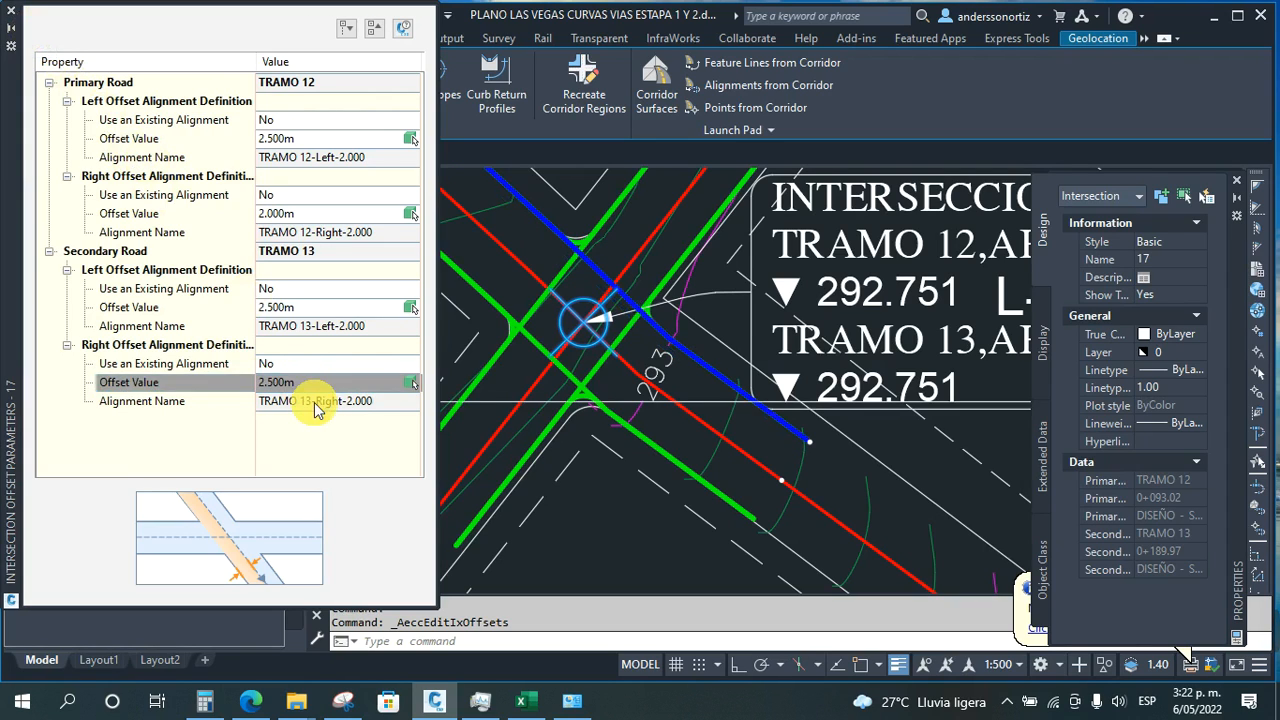
left_click(12, 12)
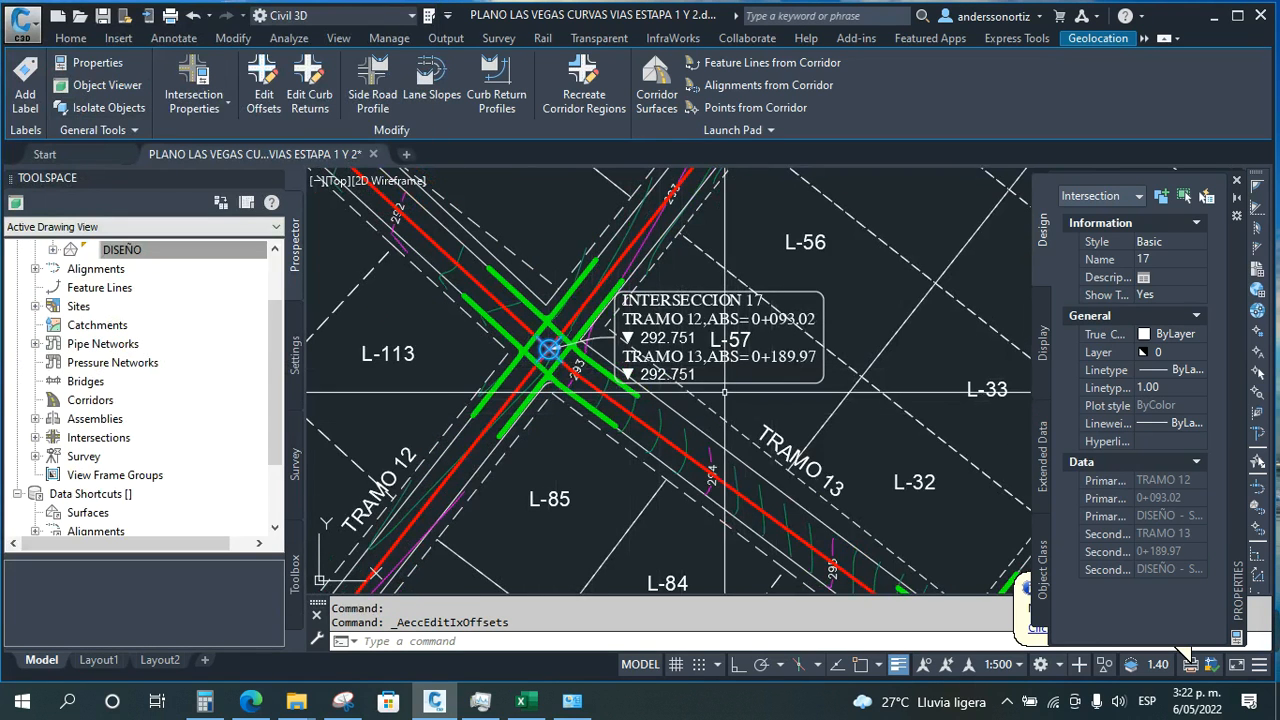
Deselect intersection 17 and save the drawing.
scroll(706, 354, "down", 2)
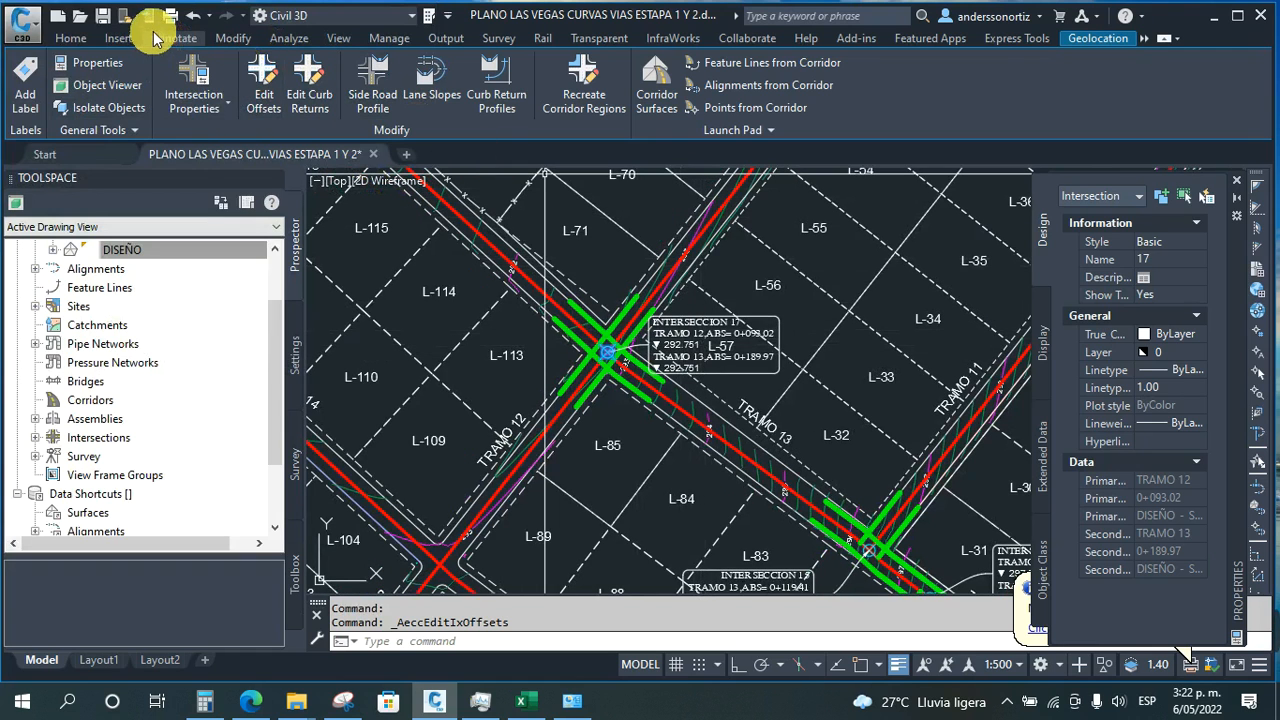
key("Escape")
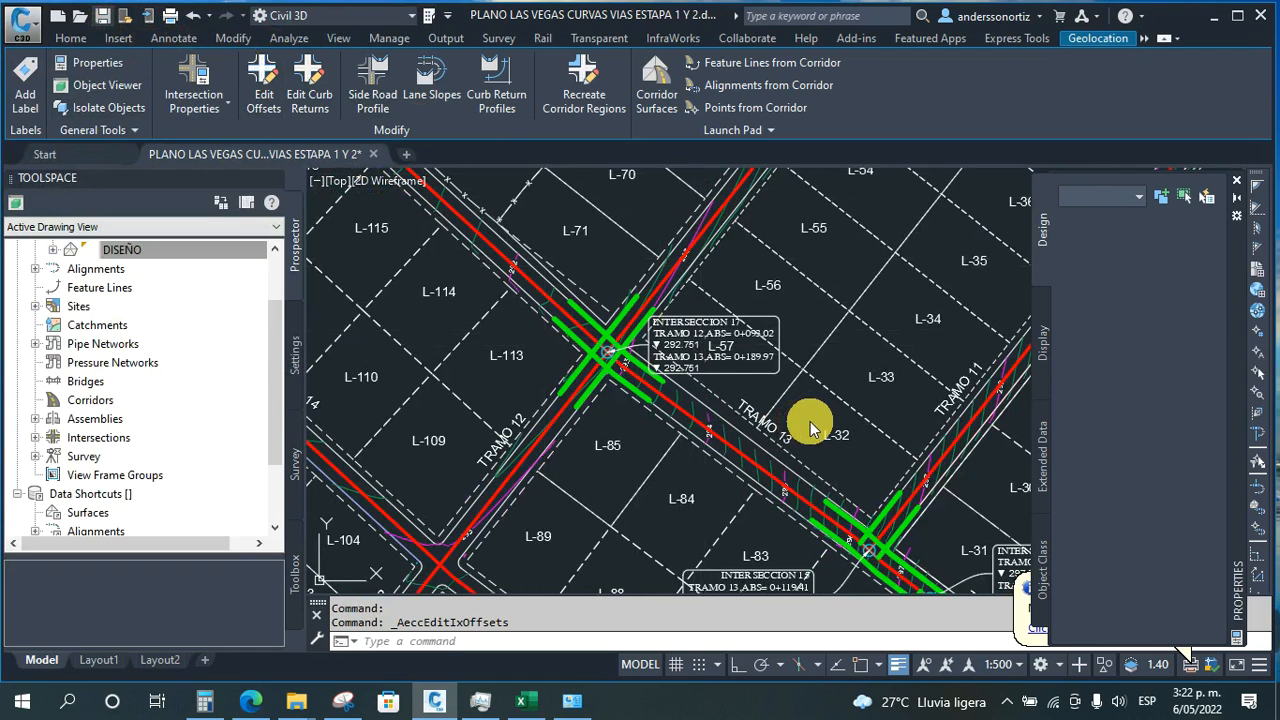
key("ctrl+s")
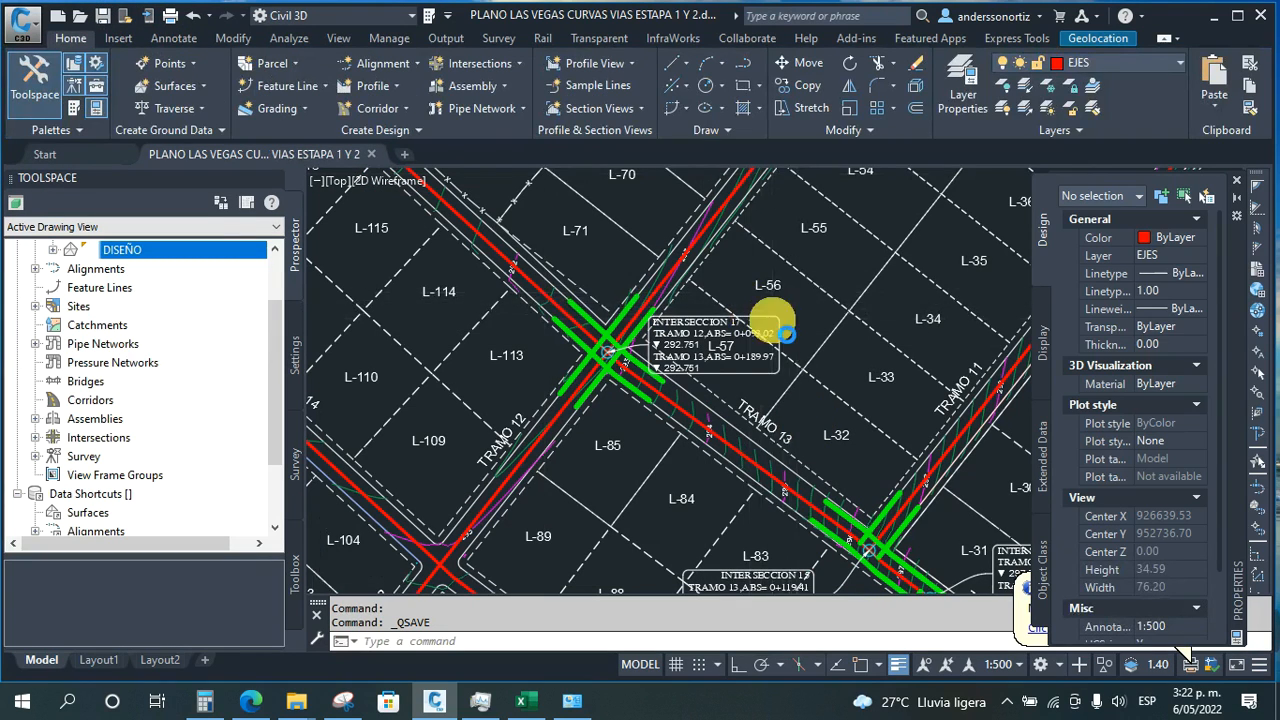
Start a new intersection at the crossing of TRAMO 12 and TRAMO 14 with TRAMO 12 as main road, and name it 18.
scroll(720, 340, "down", 4)
scroll(772, 318, "up", 5)
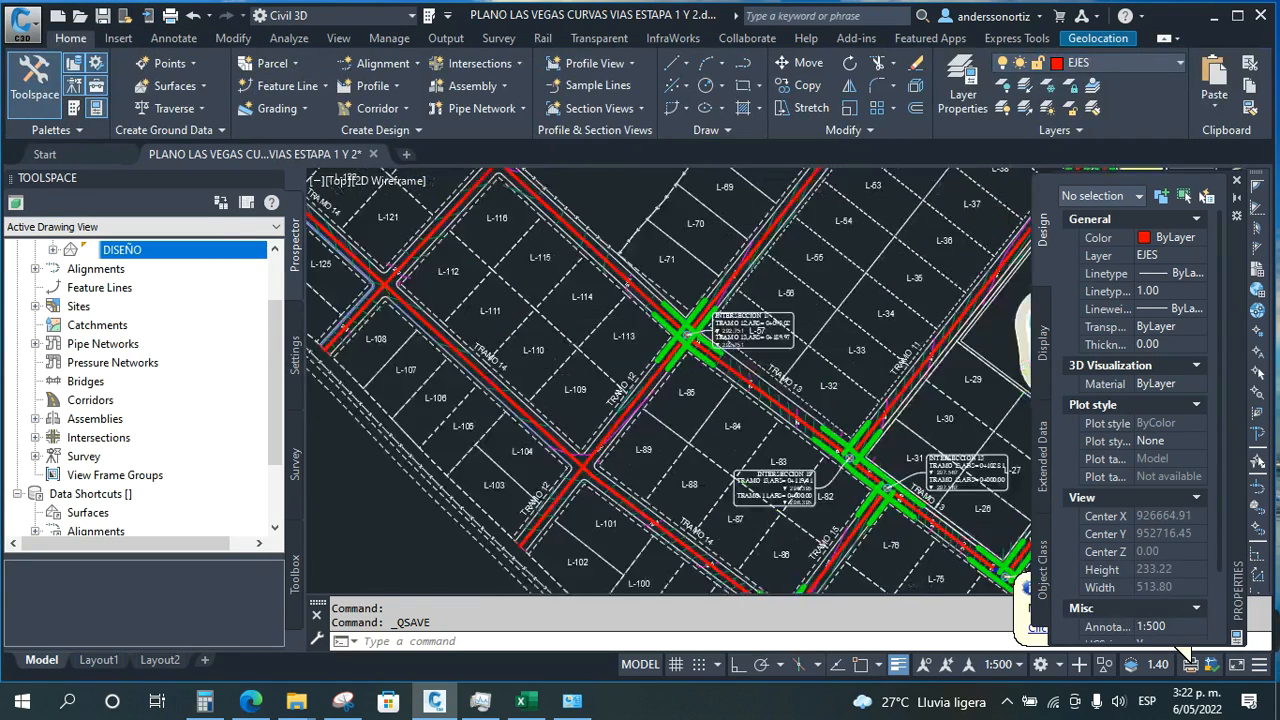
scroll(727, 220, "down", 3)
scroll(689, 239, "up", 5)
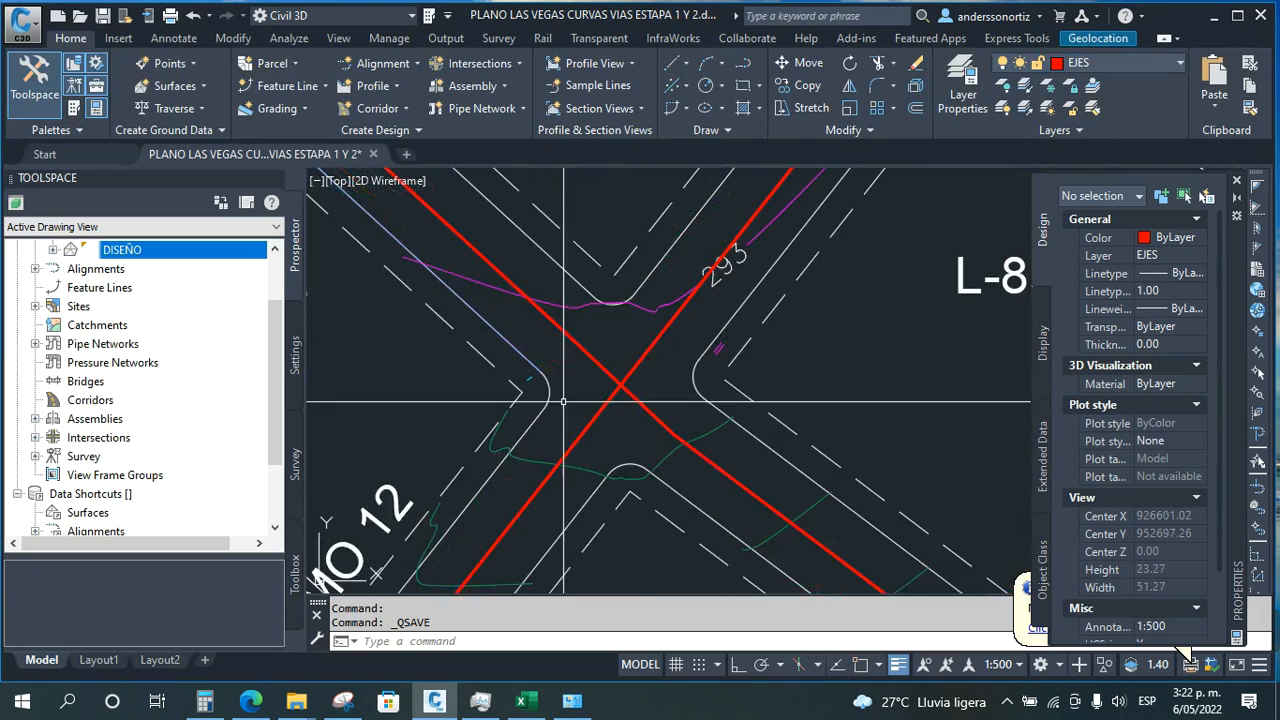
left_click(466, 63)
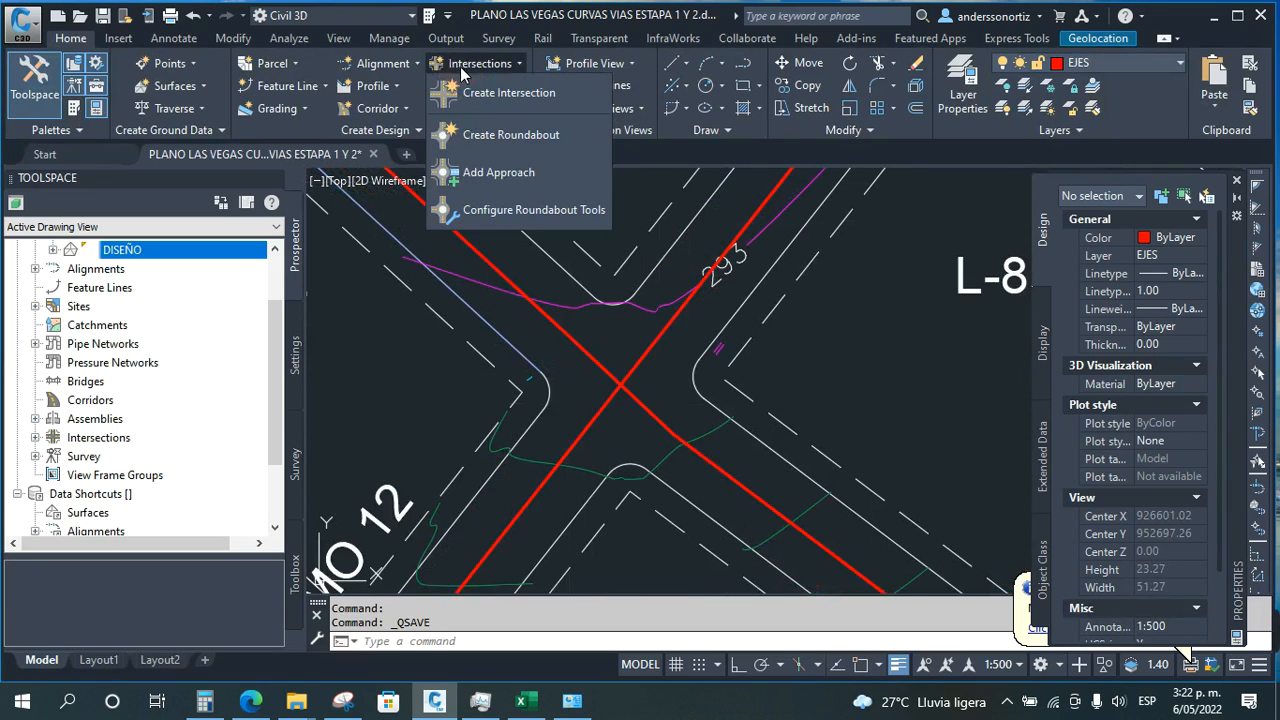
left_click(486, 94)
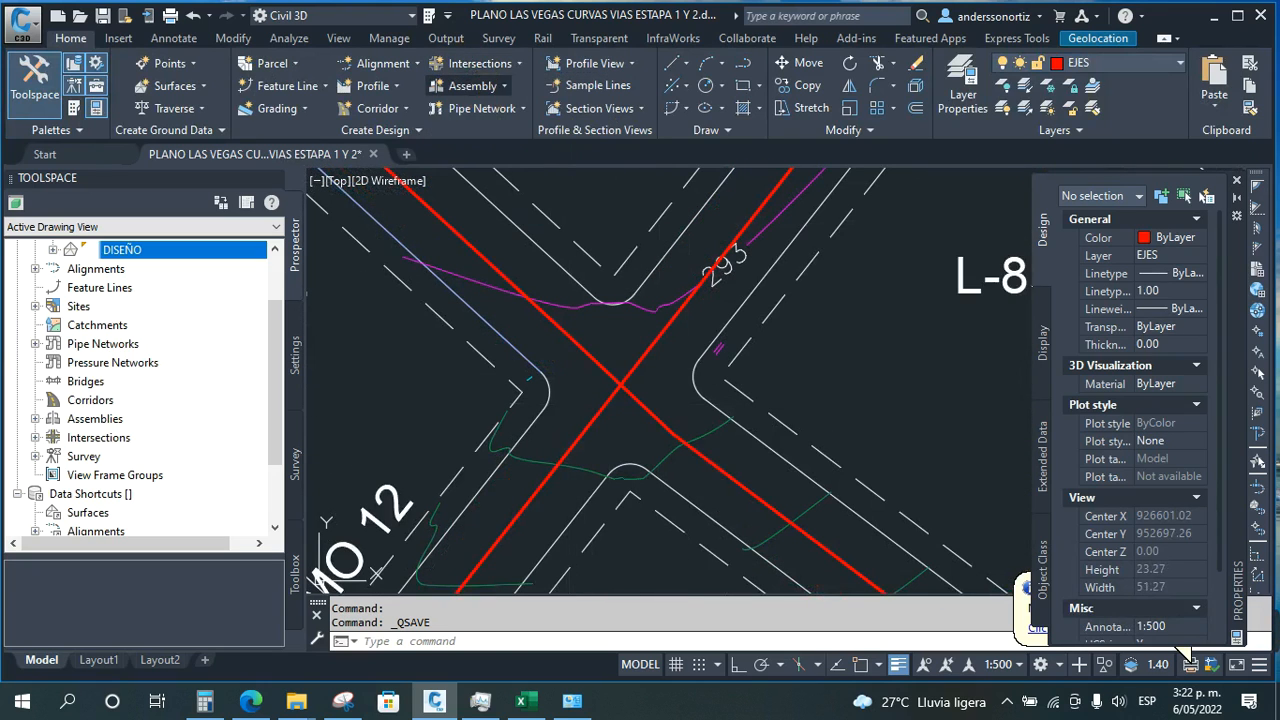
left_click(624, 380)
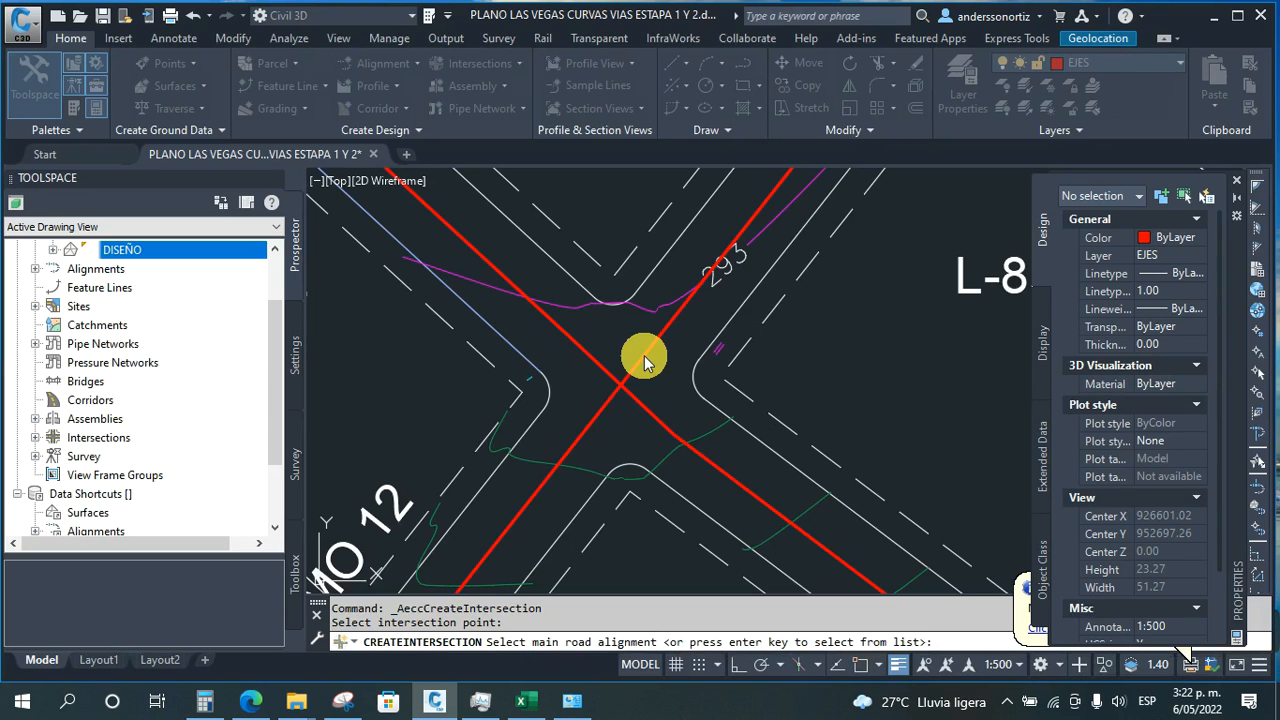
left_click(644, 355)
left_click(718, 172)
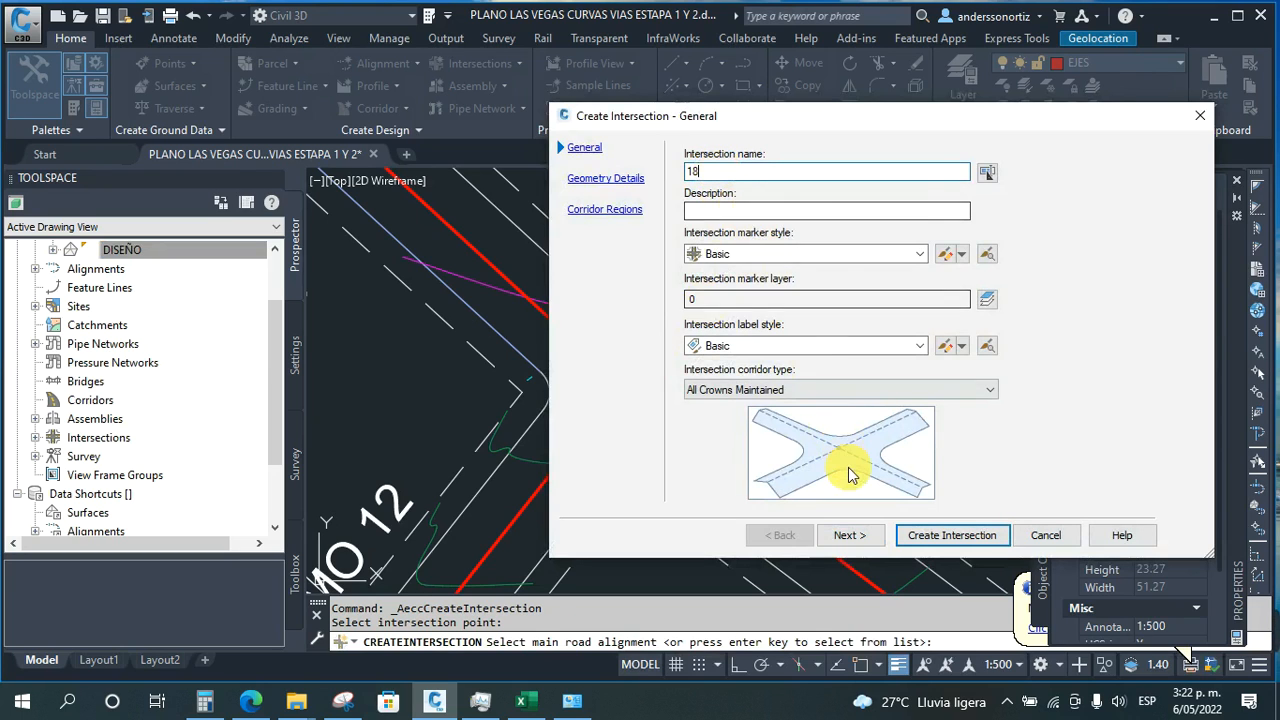
left_click(850, 536)
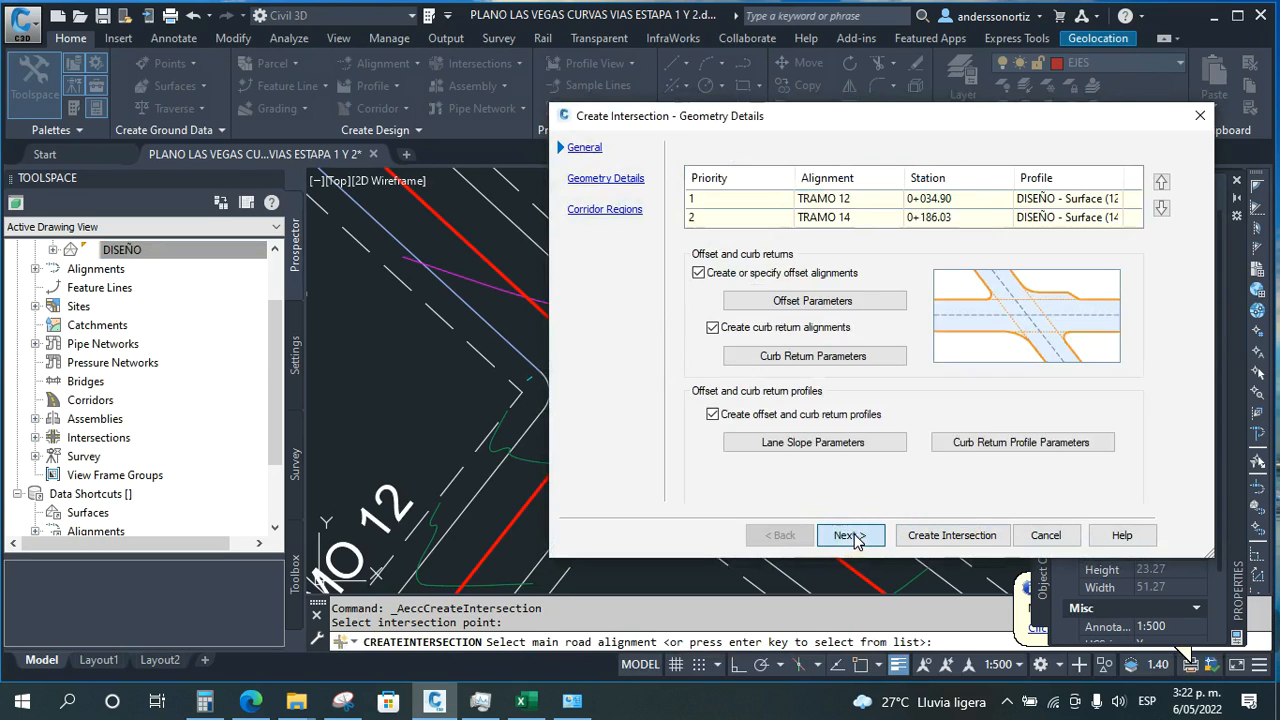
Check the offset parameters of TRAMO 12 and TRAMO 14 and accept the 2 m offsets as set.
left_click(815, 301)
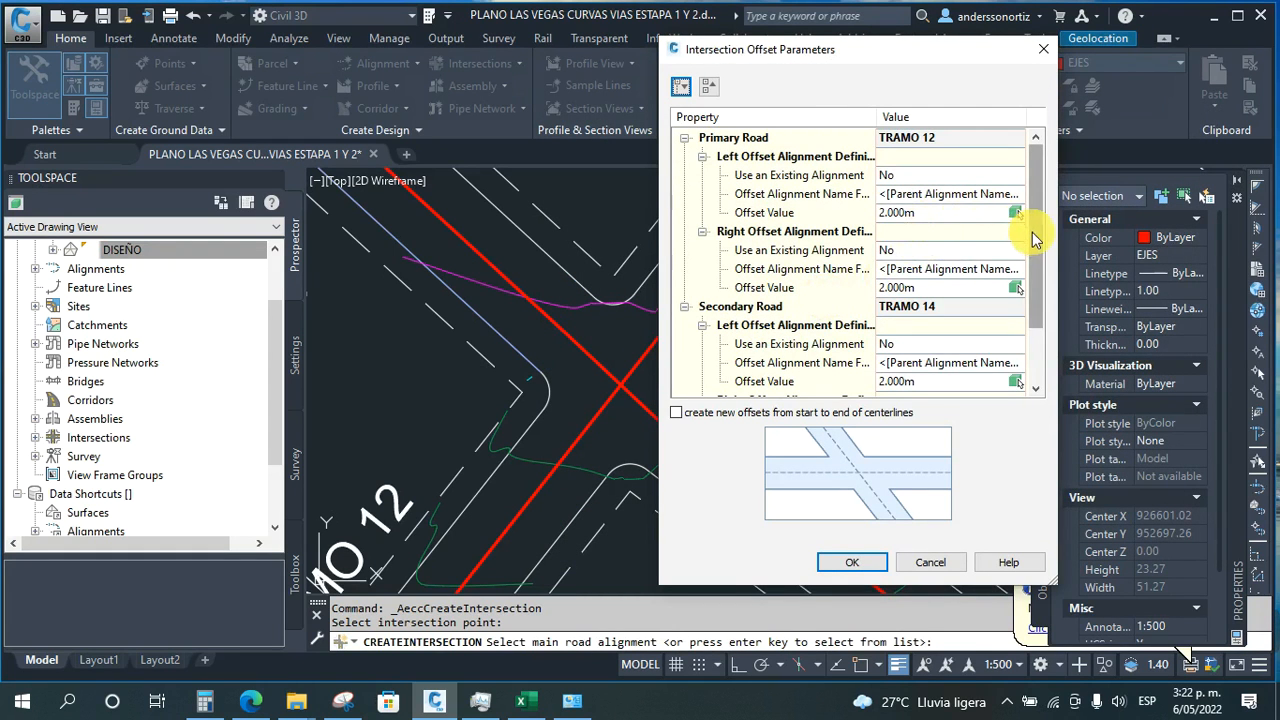
scroll(1043, 288, "down", 2)
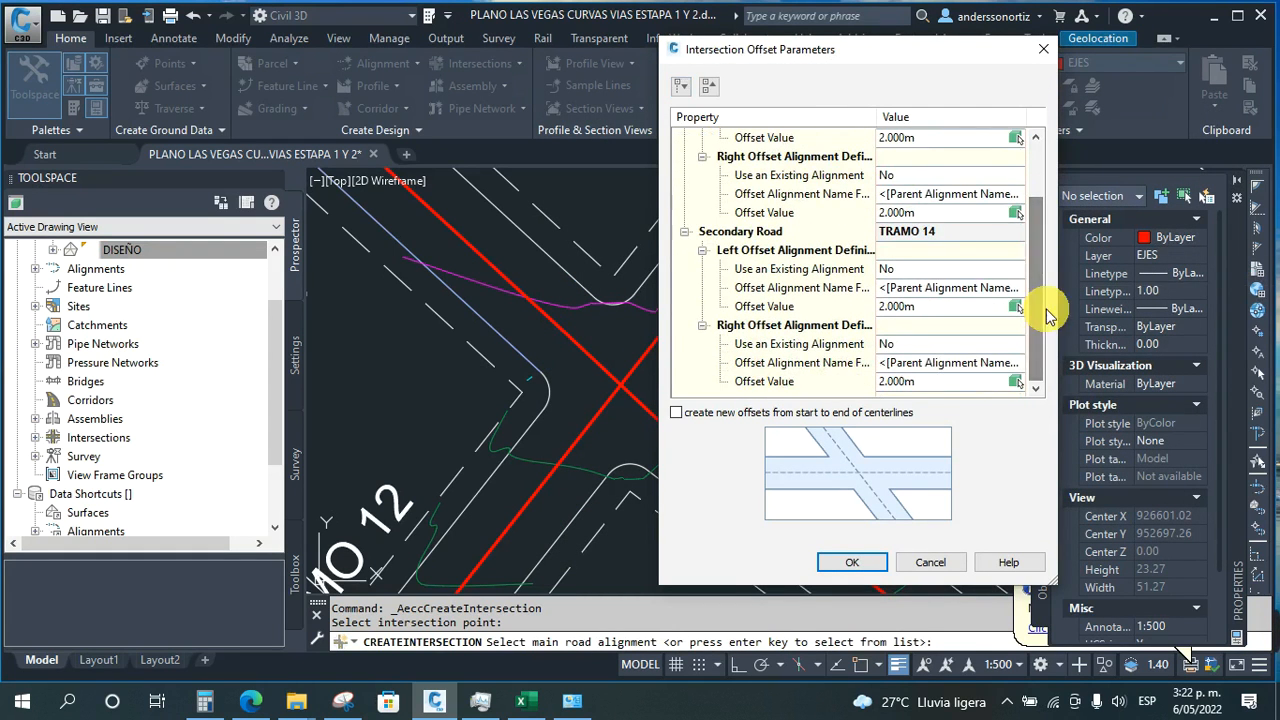
left_click(850, 566)
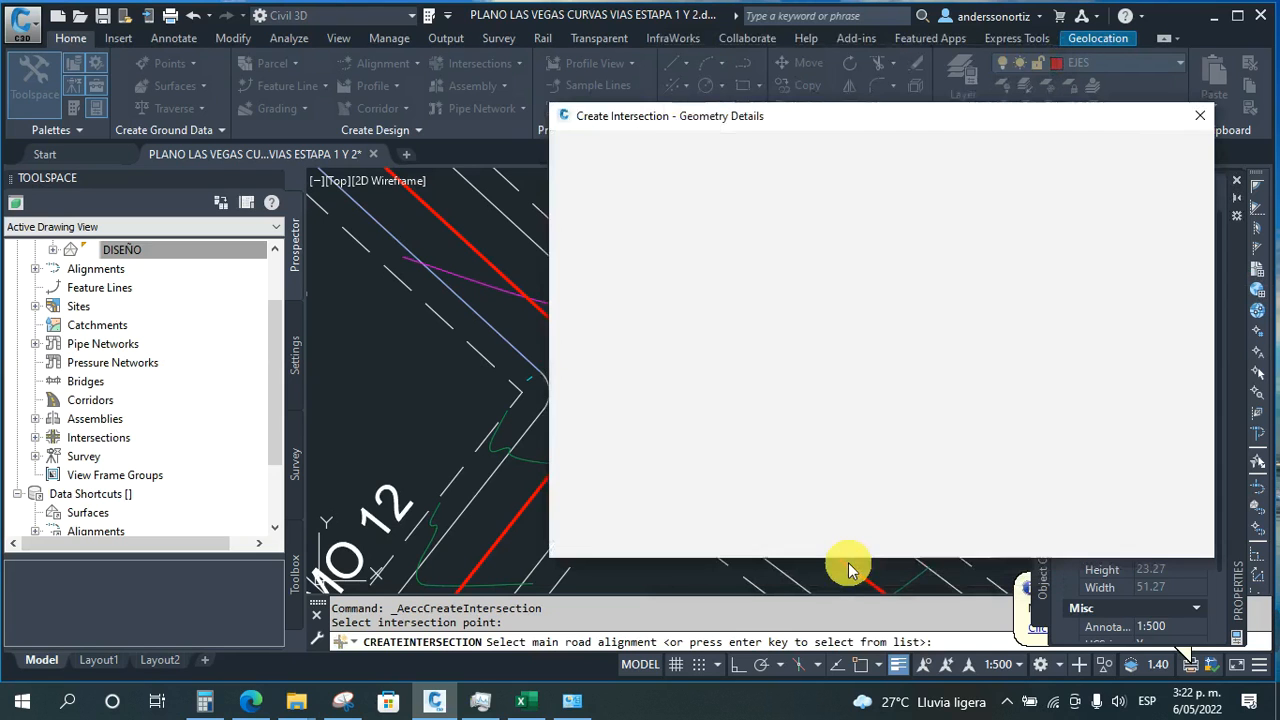
Set the circular fillet curb return radius to 1 m in the NE, SE, SW and NW quadrants of intersection 18 and accept the parameters.
left_click(813, 356)
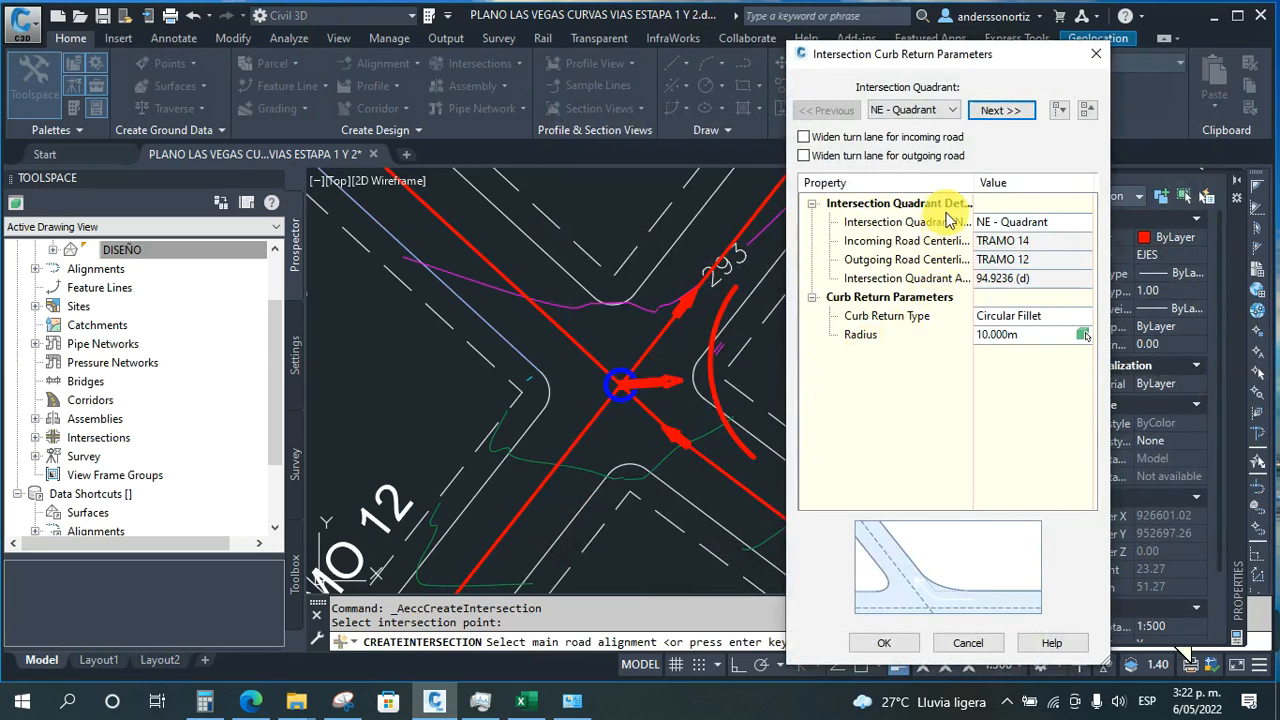
left_click(1040, 340)
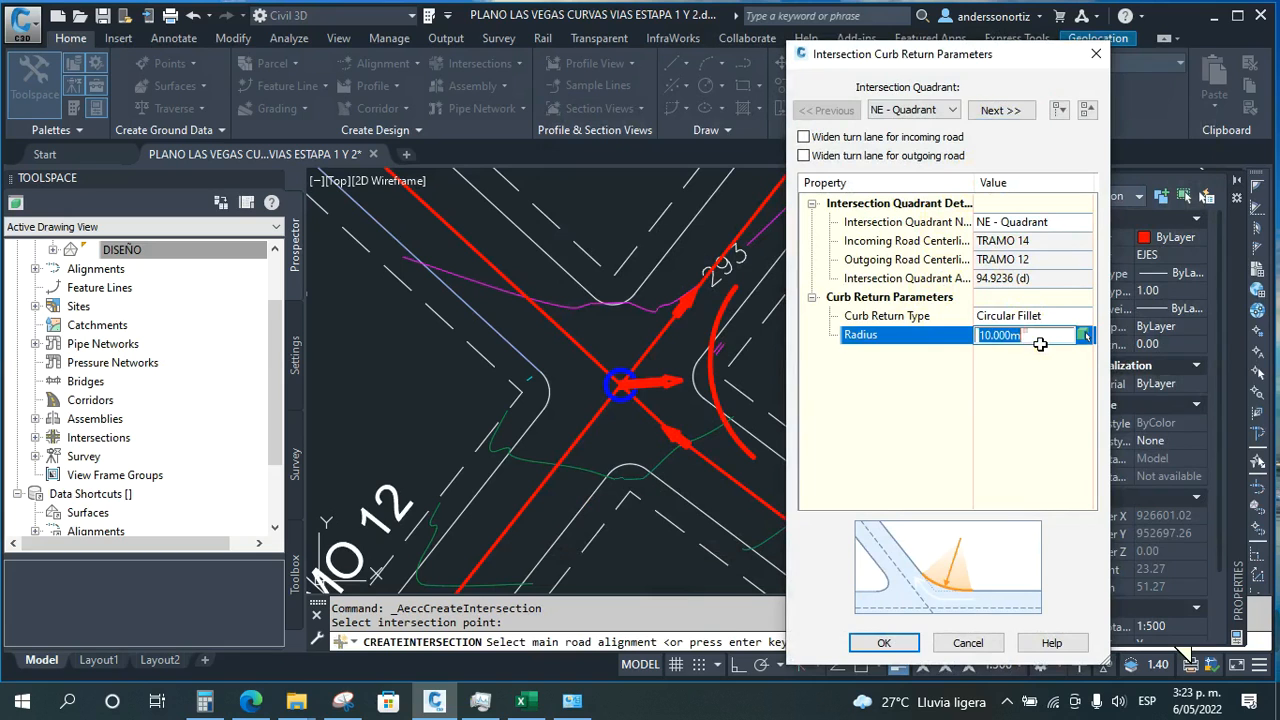
left_click(1000, 110)
left_click(1012, 345)
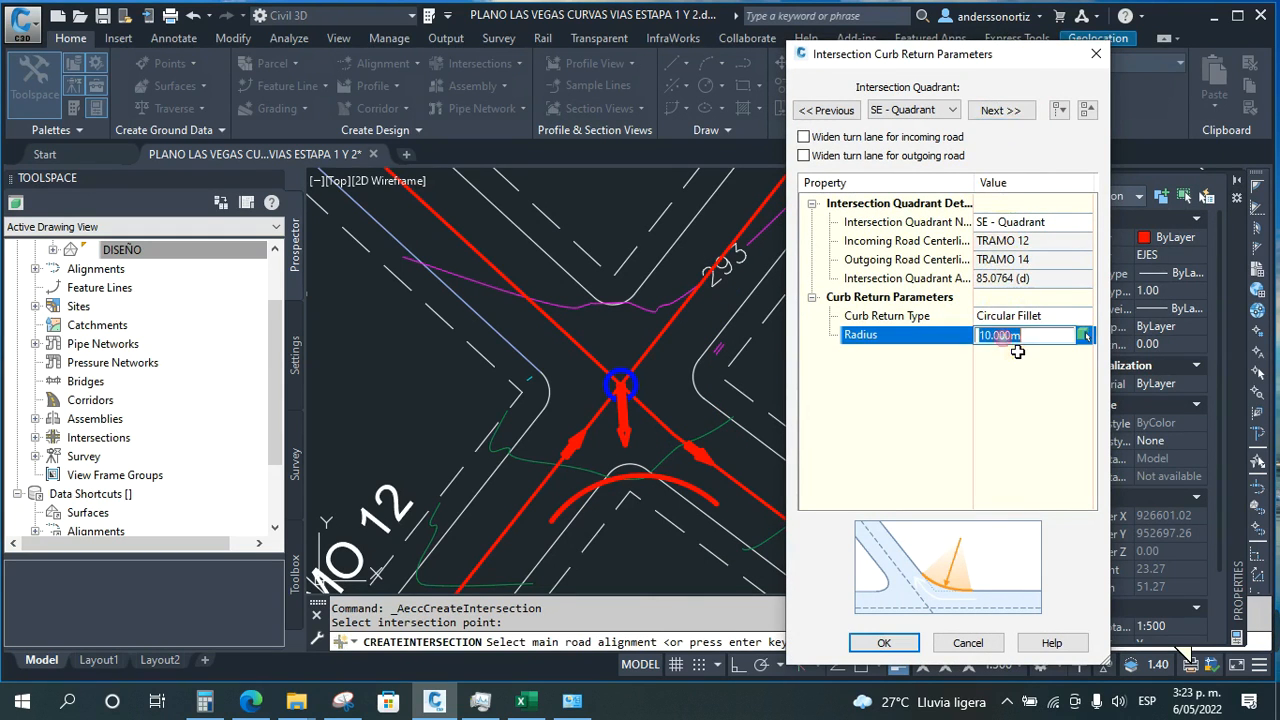
type("1")
left_click(1005, 112)
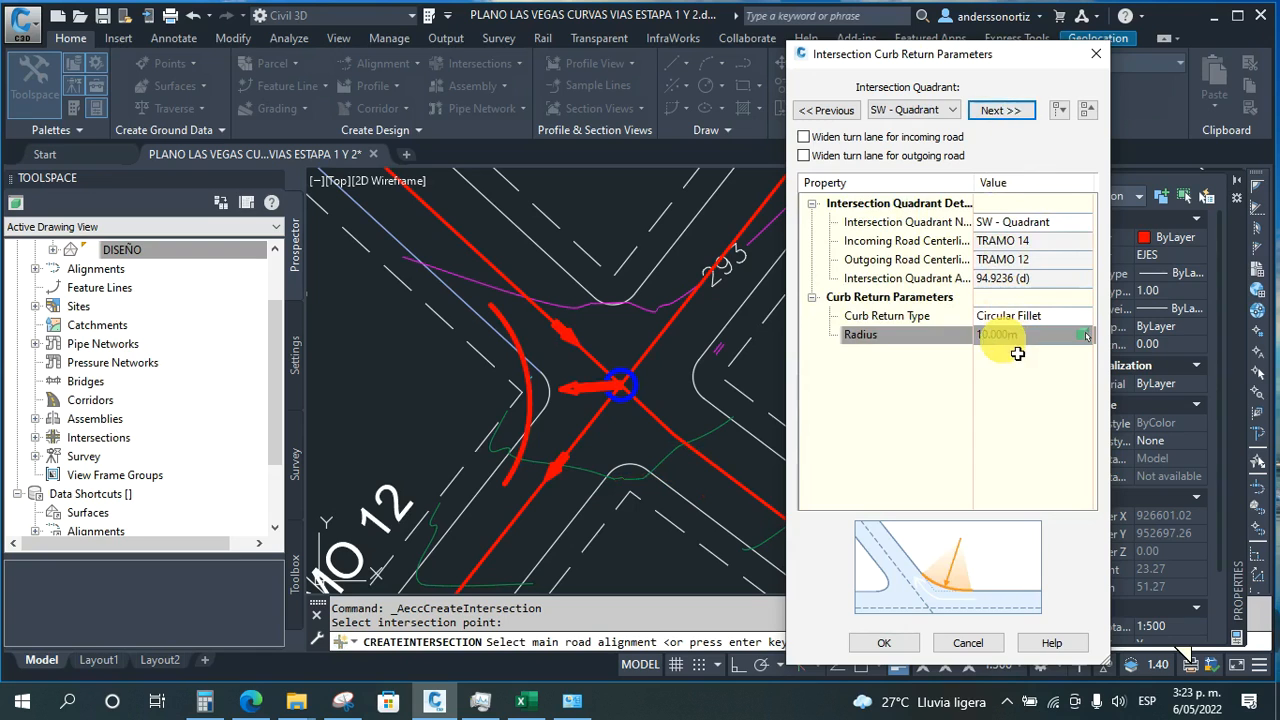
left_click(1000, 110)
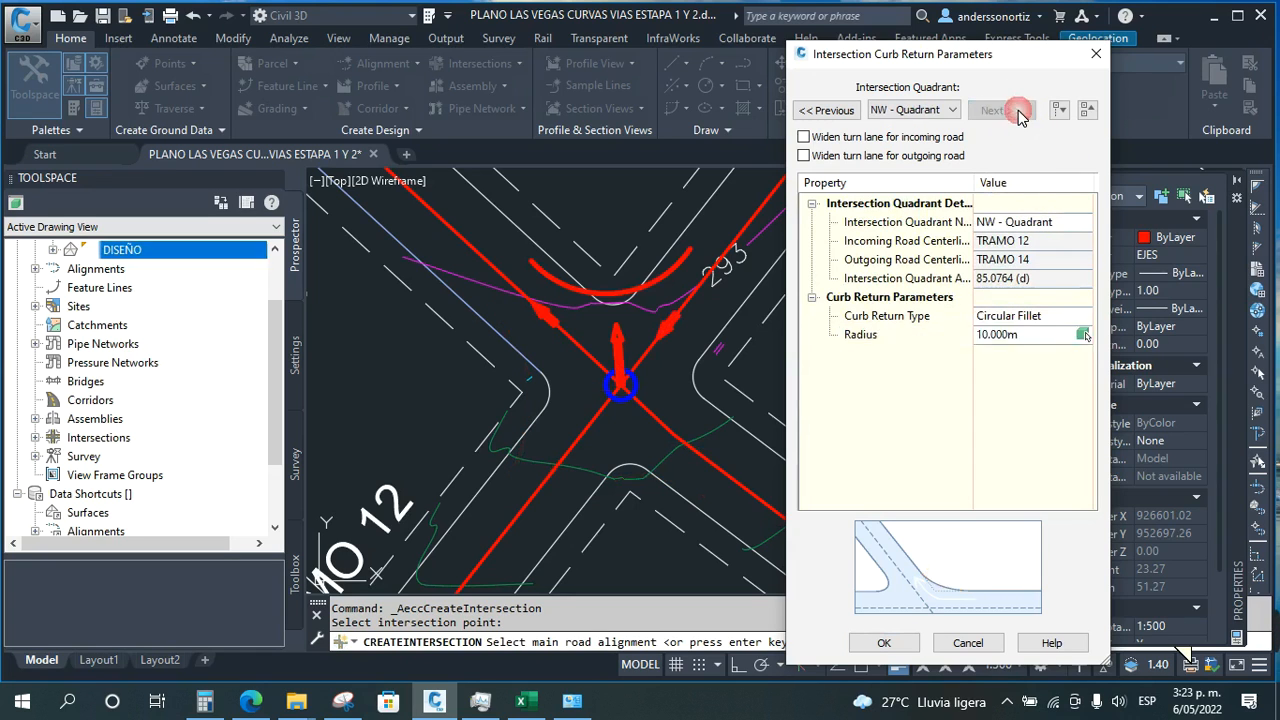
left_click(1012, 336)
type("1")
left_click(990, 437)
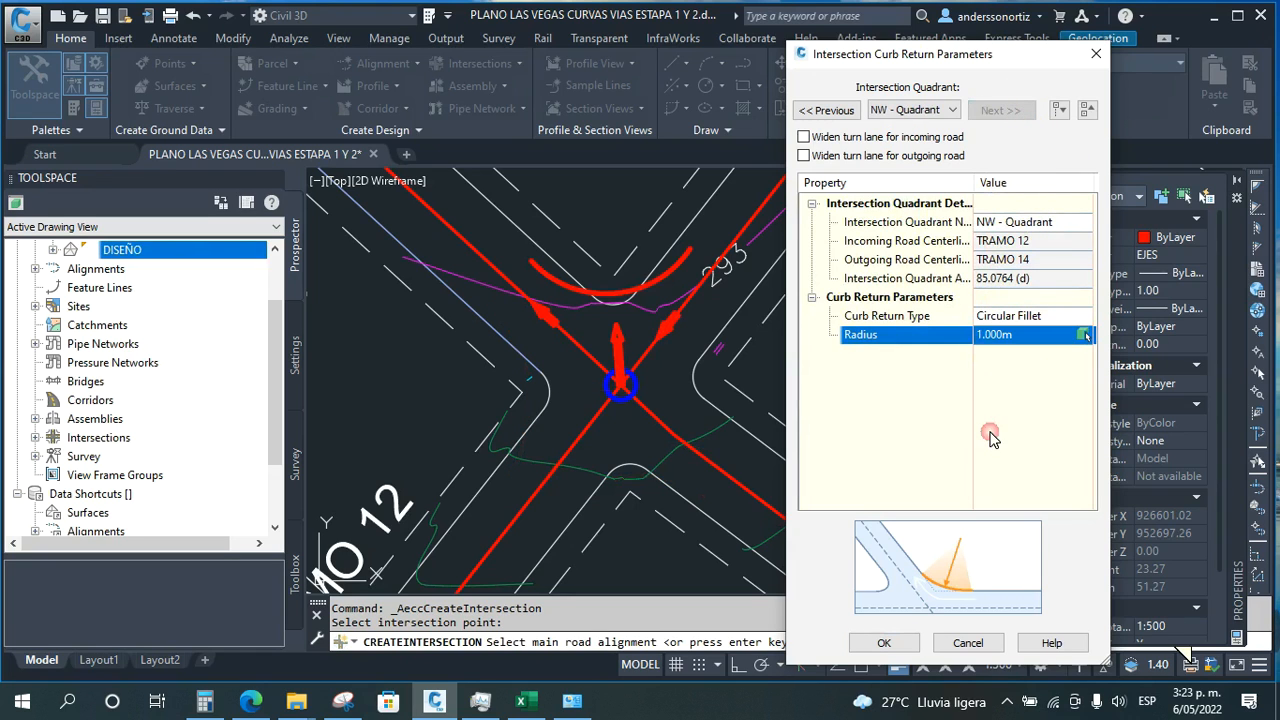
left_click(886, 643)
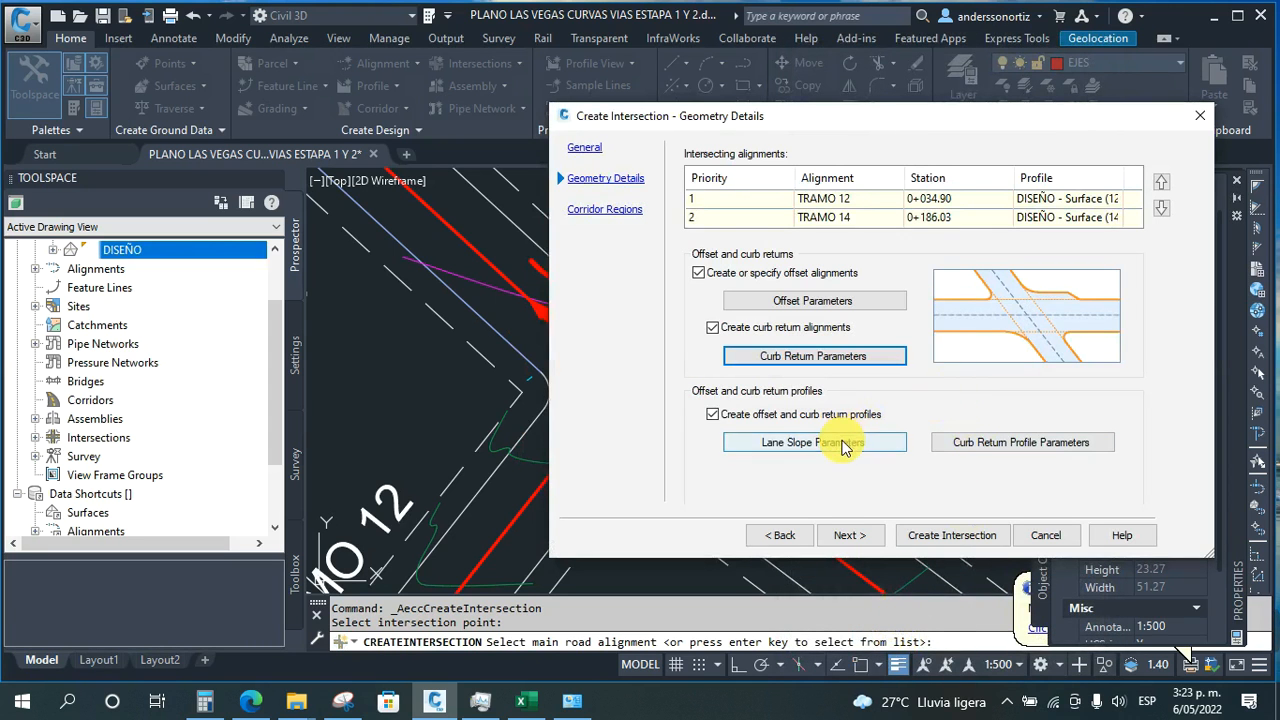
Check the lane slope parameters and each quadrant's curb return profile parameters, and accept both sets as they are.
left_click(841, 444)
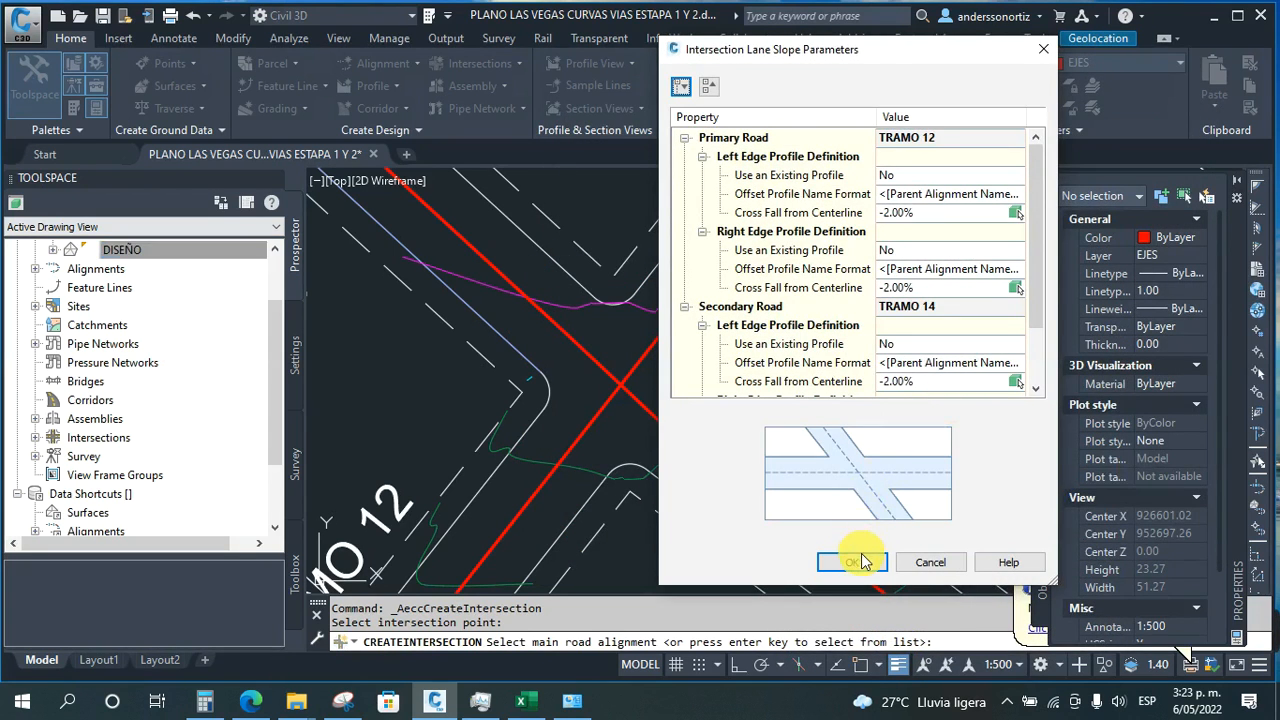
left_click(860, 561)
left_click(995, 452)
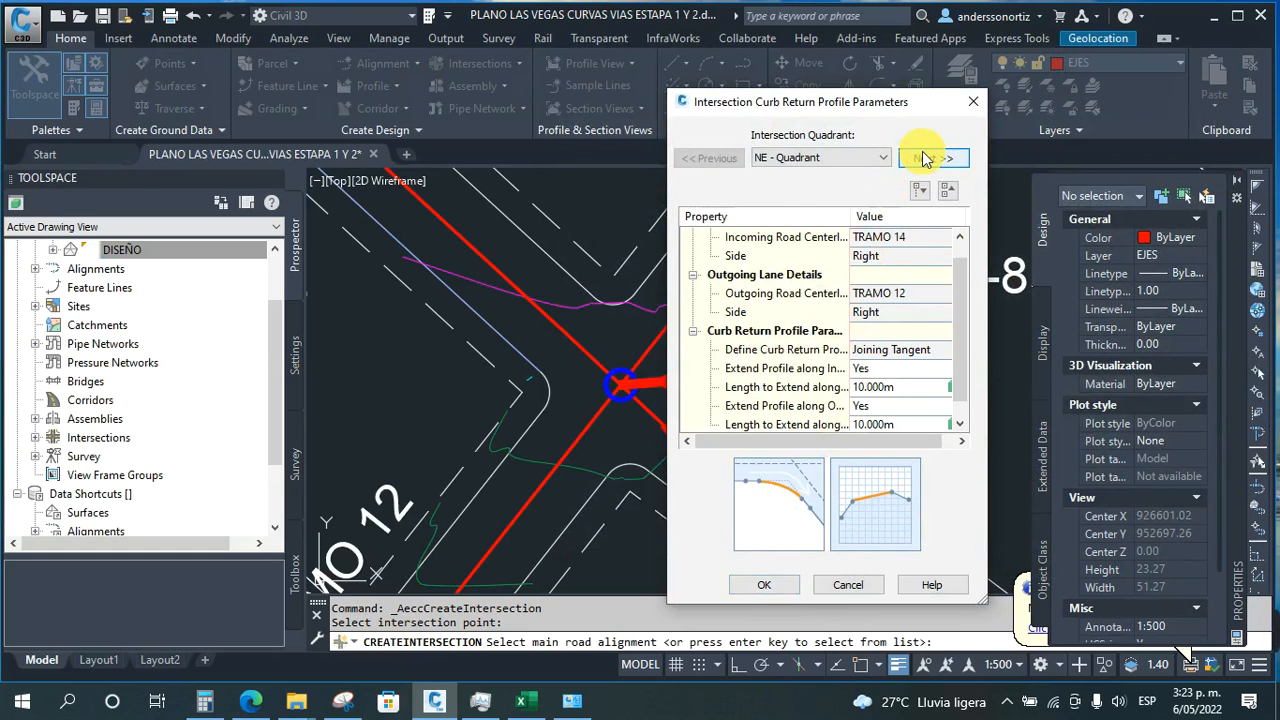
left_click(930, 158)
left_click(930, 158)
left_click(930, 158)
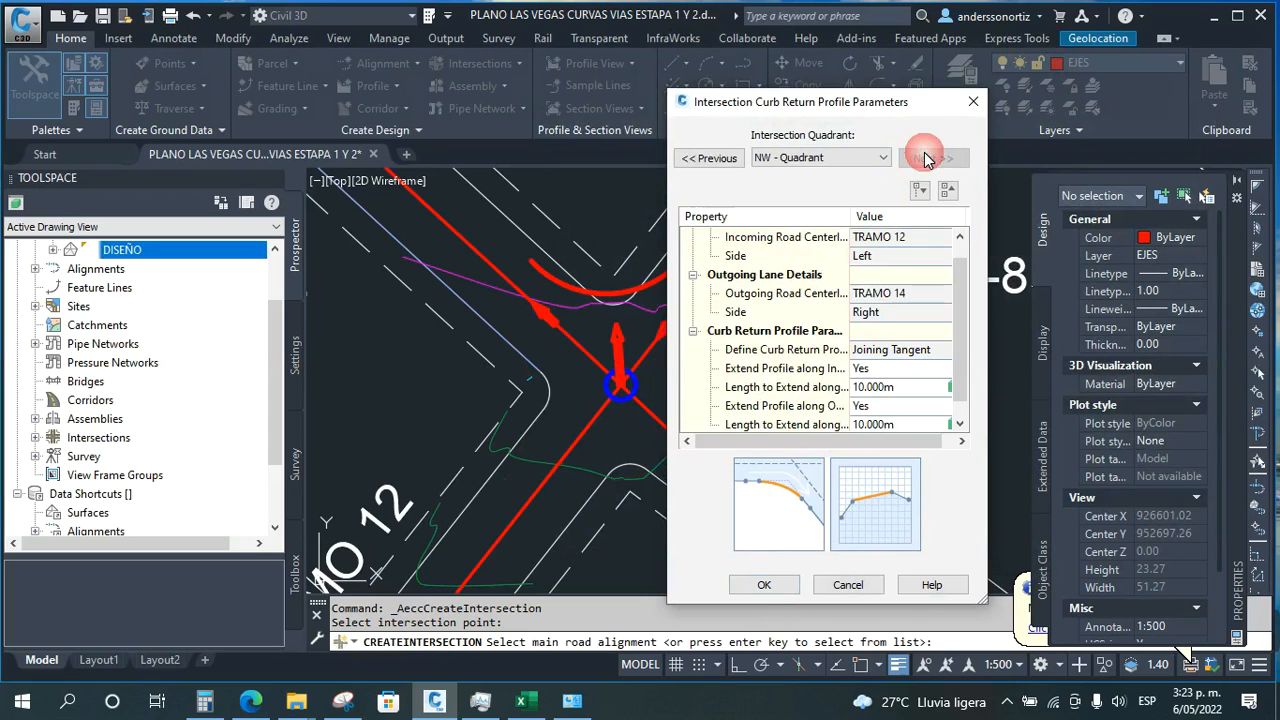
left_click(785, 588)
Create intersection 18 without corridors, keeping the dynamic profiles for the secondary road.
left_click(855, 536)
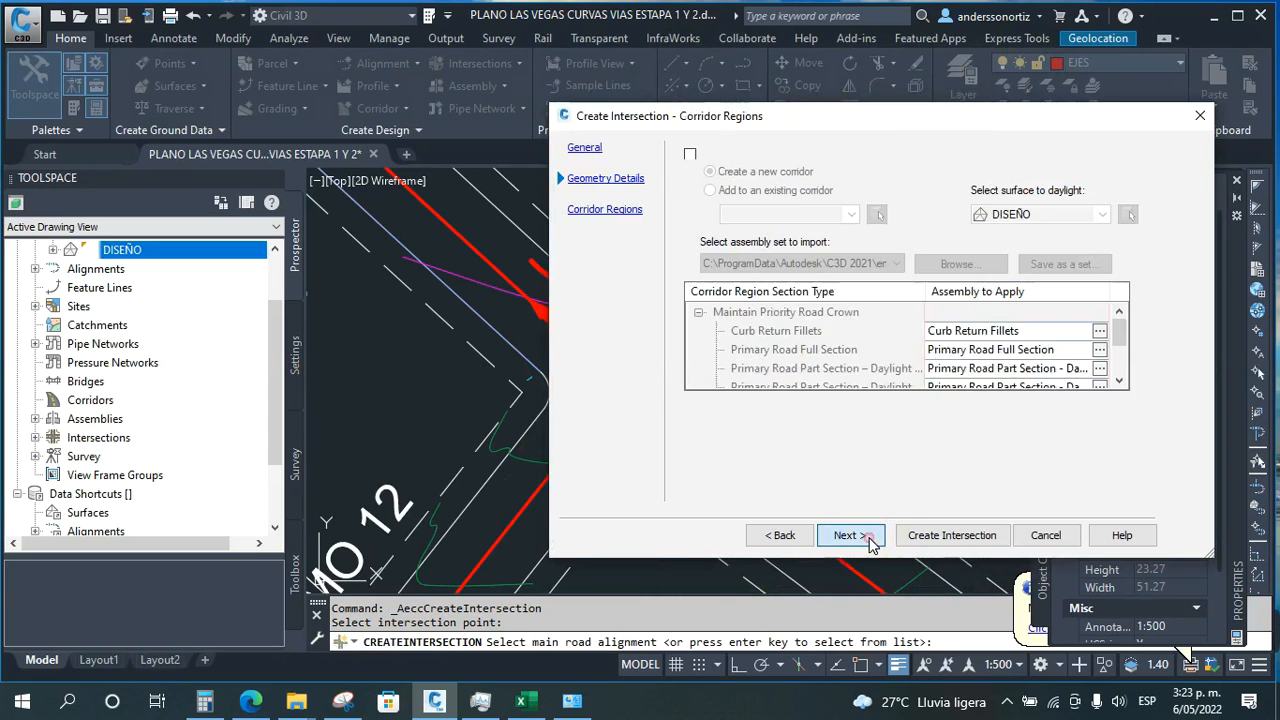
left_click(932, 543)
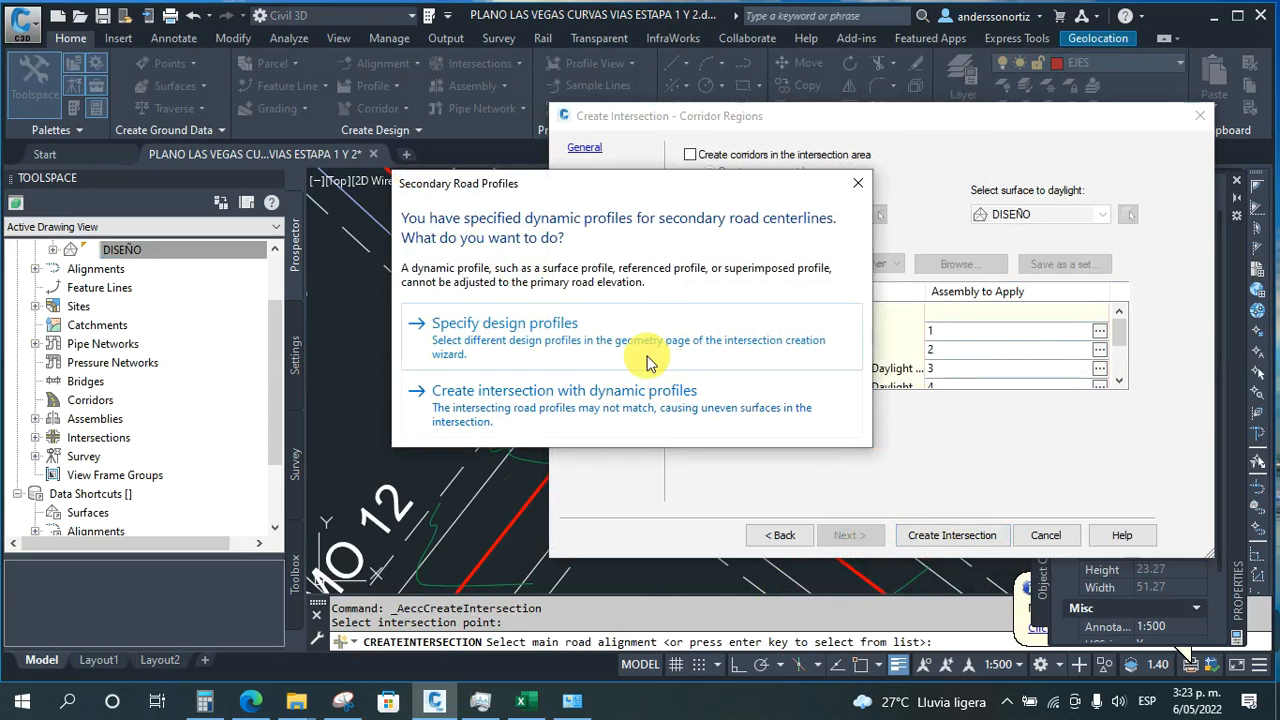
left_click(607, 410)
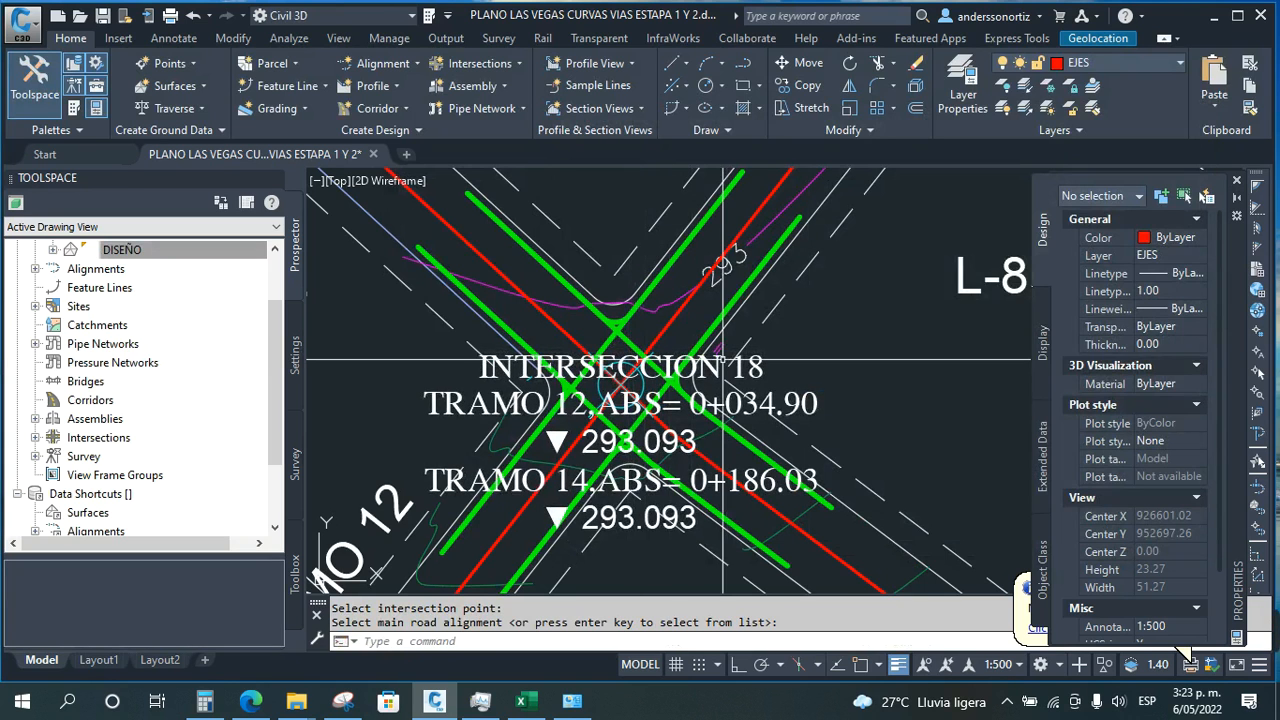
Move the intersection 18 label off the crossing onto lots L-88 and L-89, and deselect it.
left_click(651, 371)
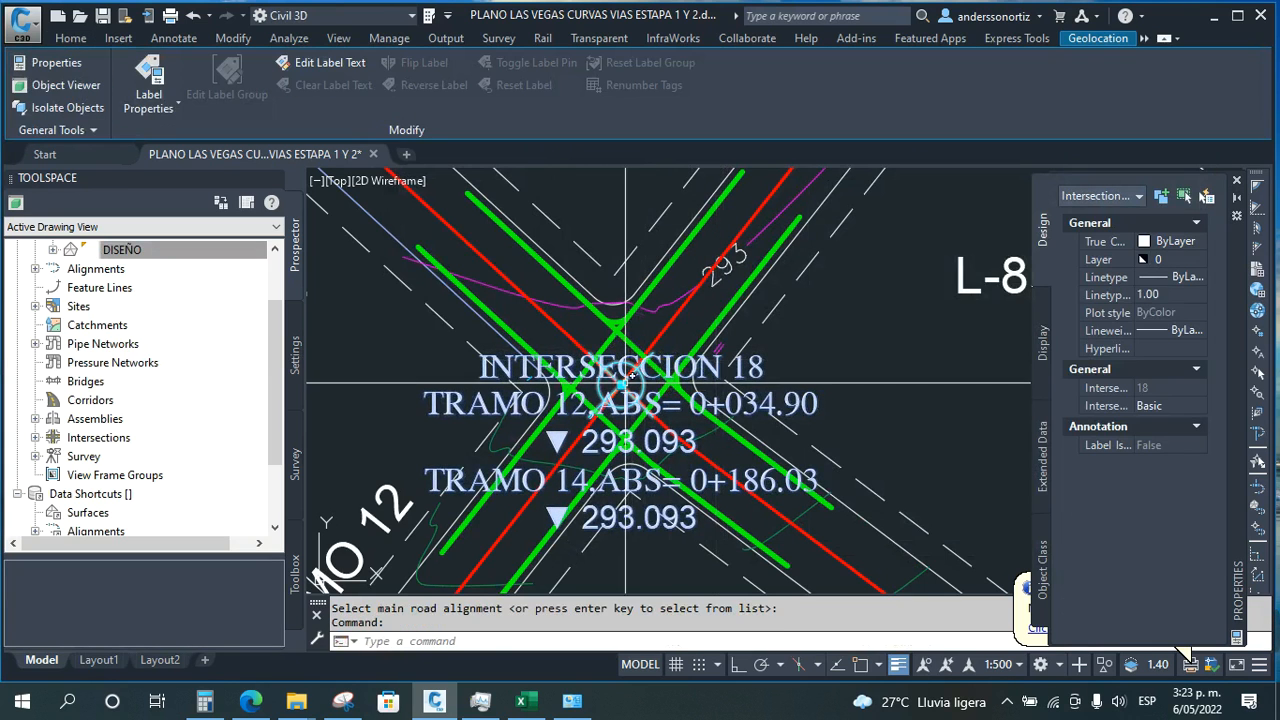
left_click(622, 384)
scroll(622, 384, "down", 5)
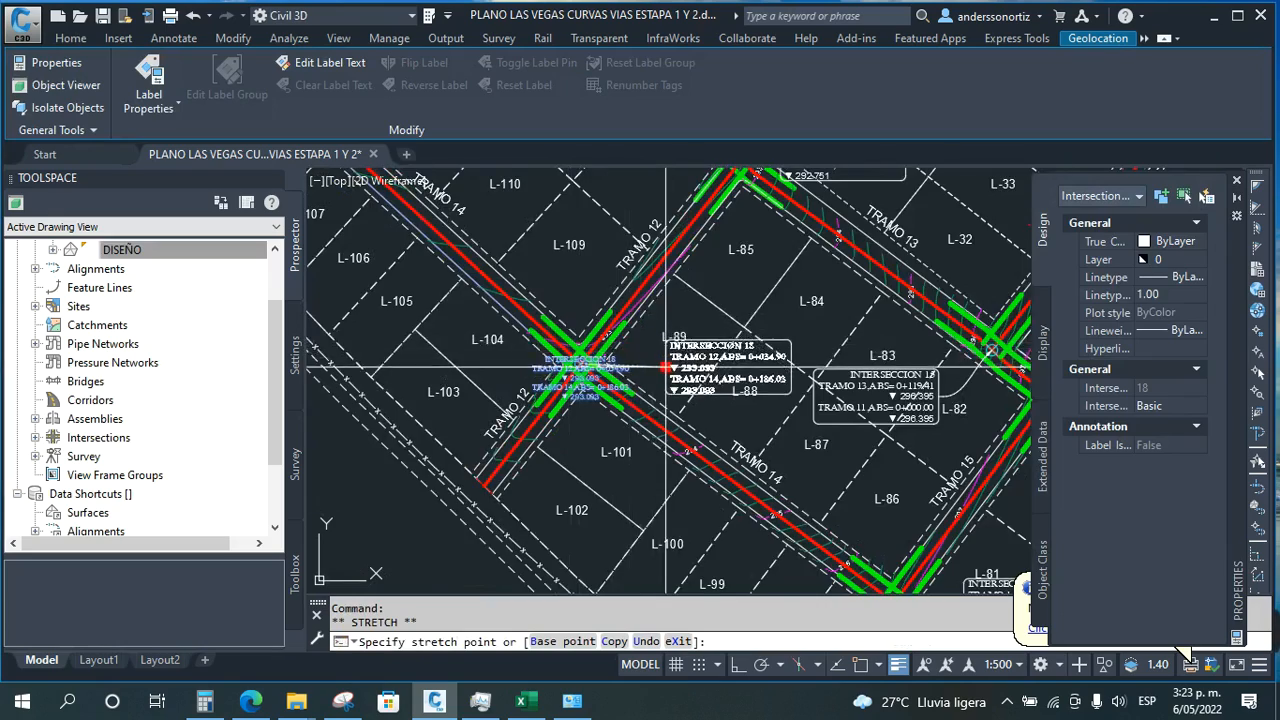
scroll(626, 380, "up", 5)
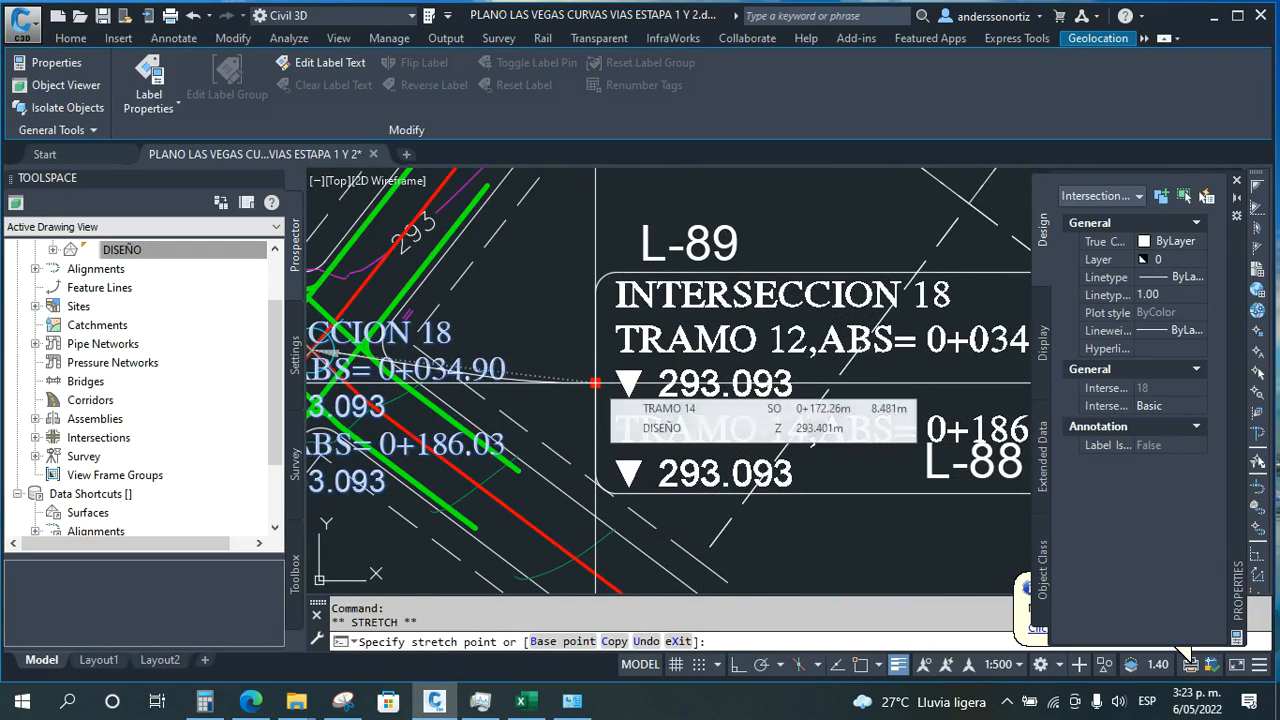
left_click(595, 383)
scroll(790, 298, "down", 5)
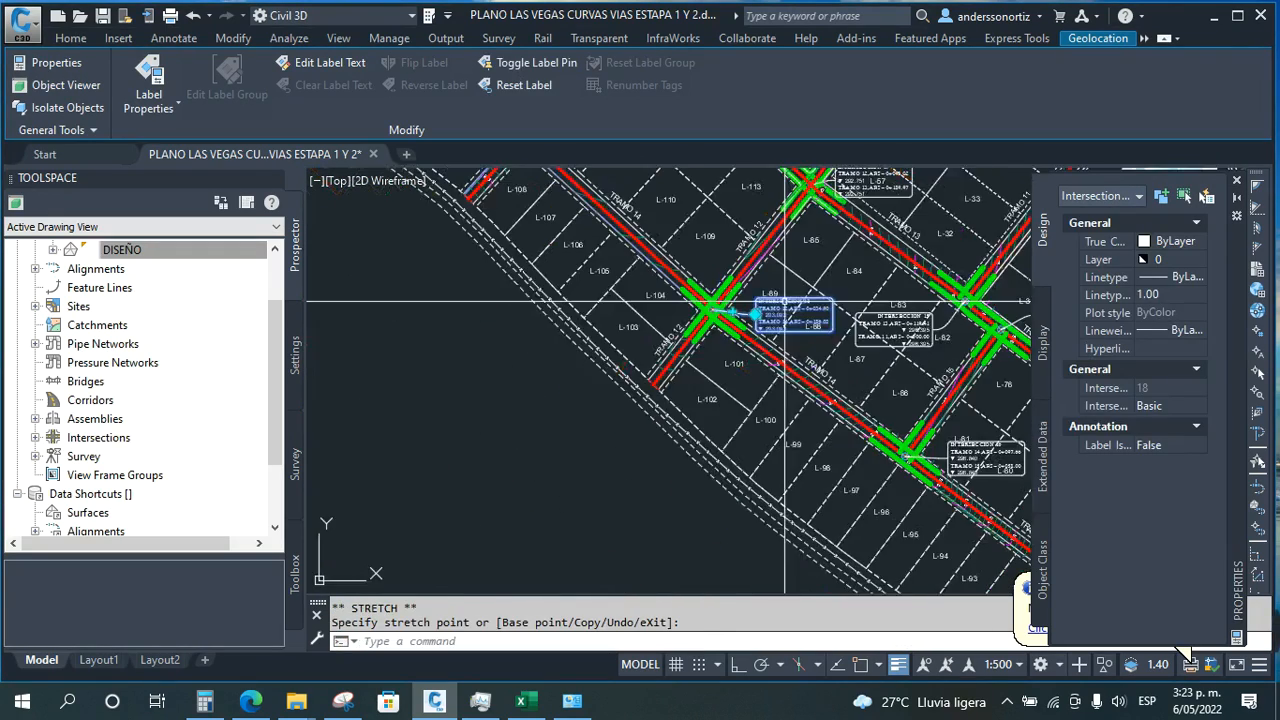
scroll(713, 330, "up", 5)
key("Escape")
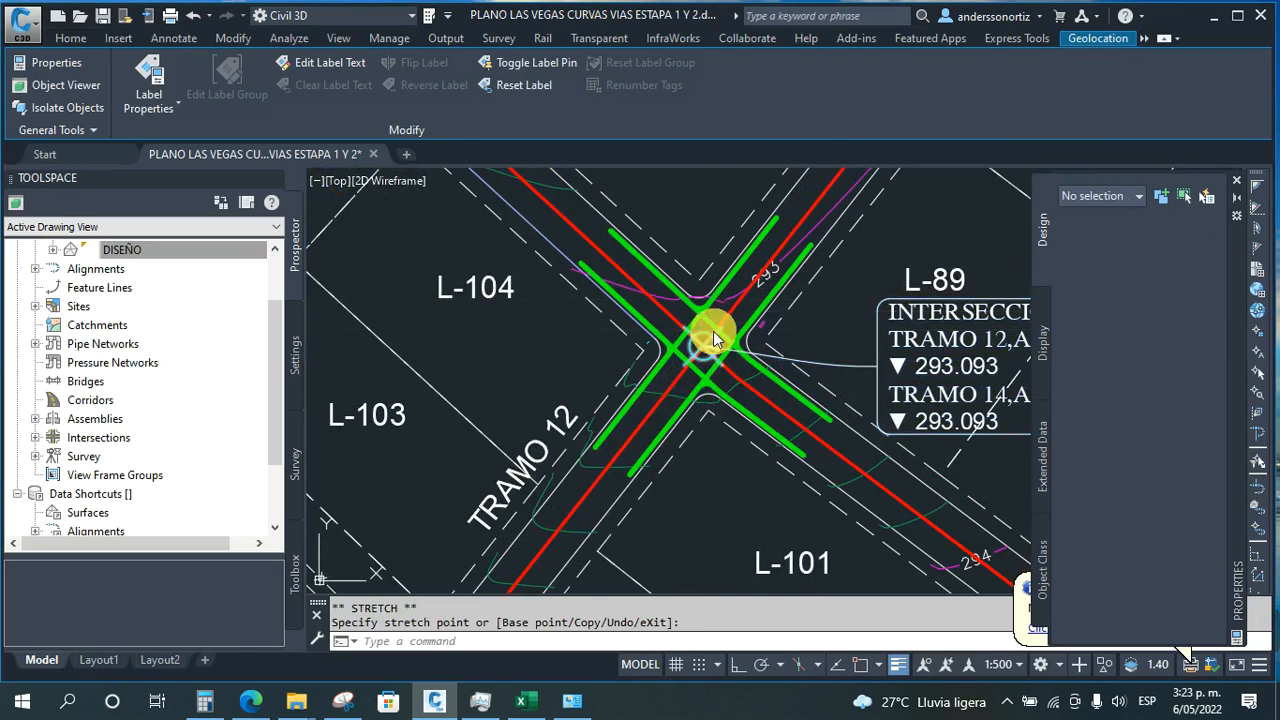
Open the offset parameters of intersection 18 and set primary road TRAMO 12's left and right offset values to 2.5 m.
left_click(706, 330)
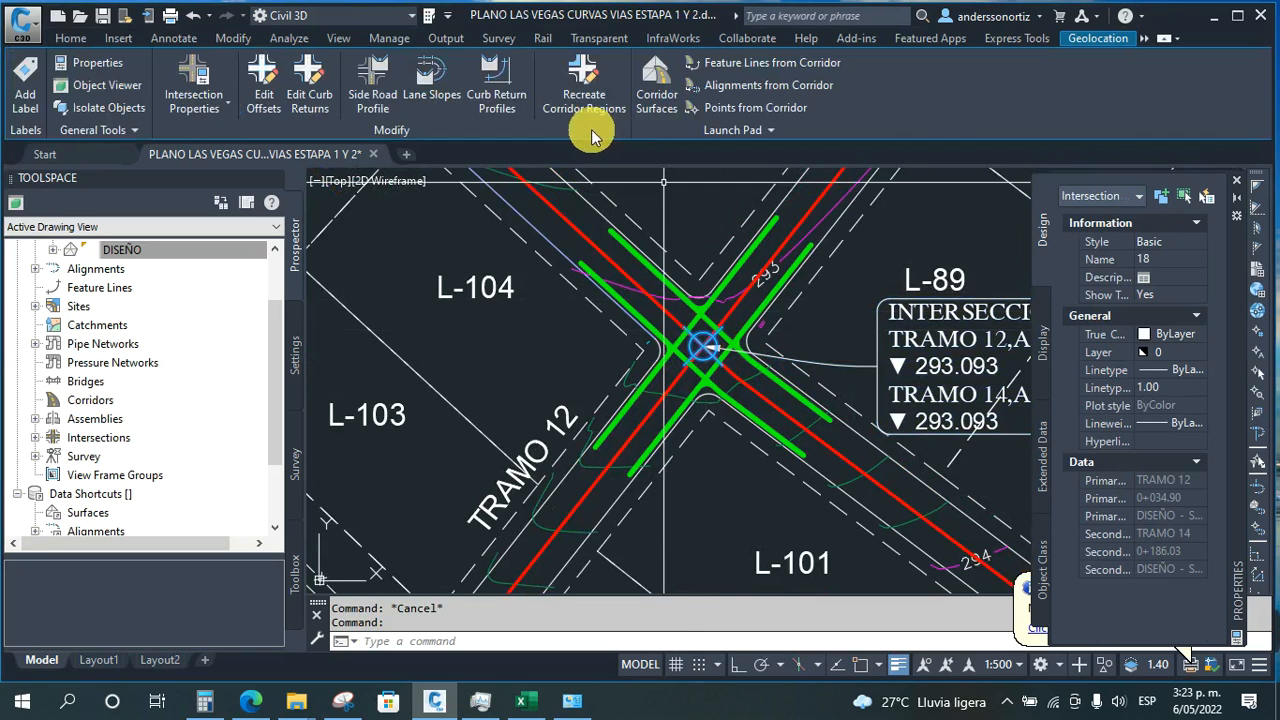
left_click(266, 105)
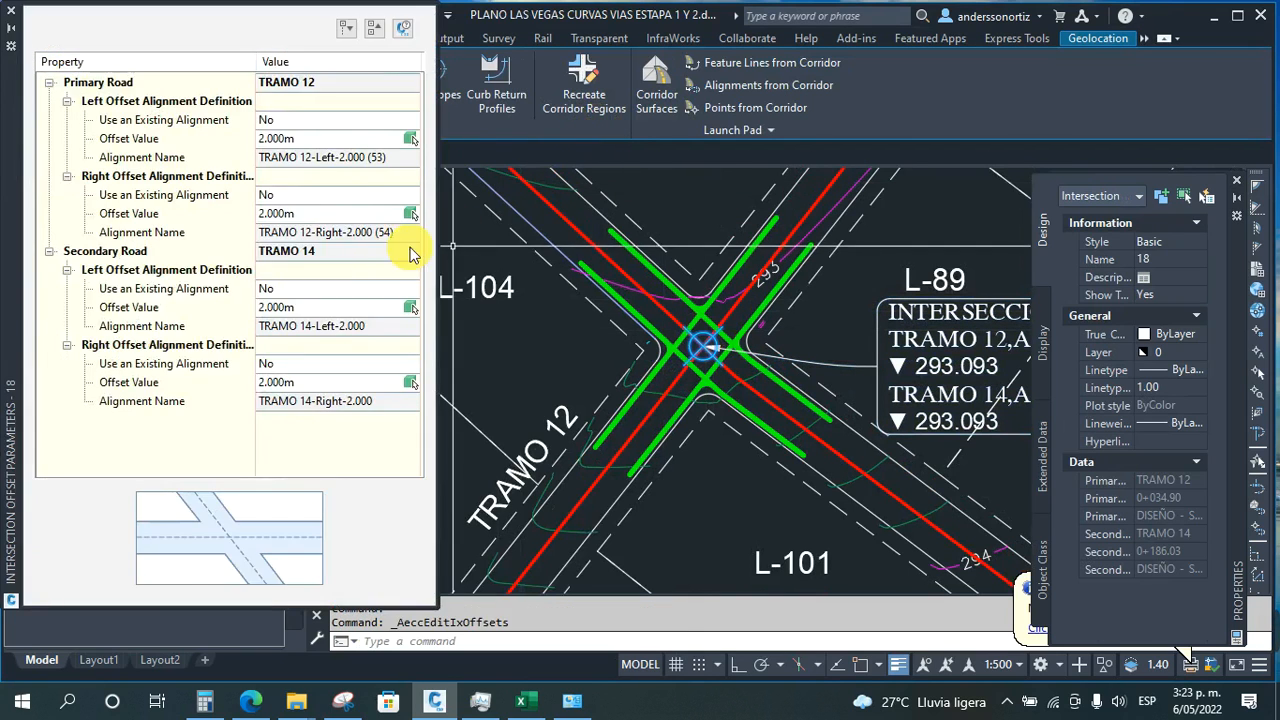
left_click(290, 140)
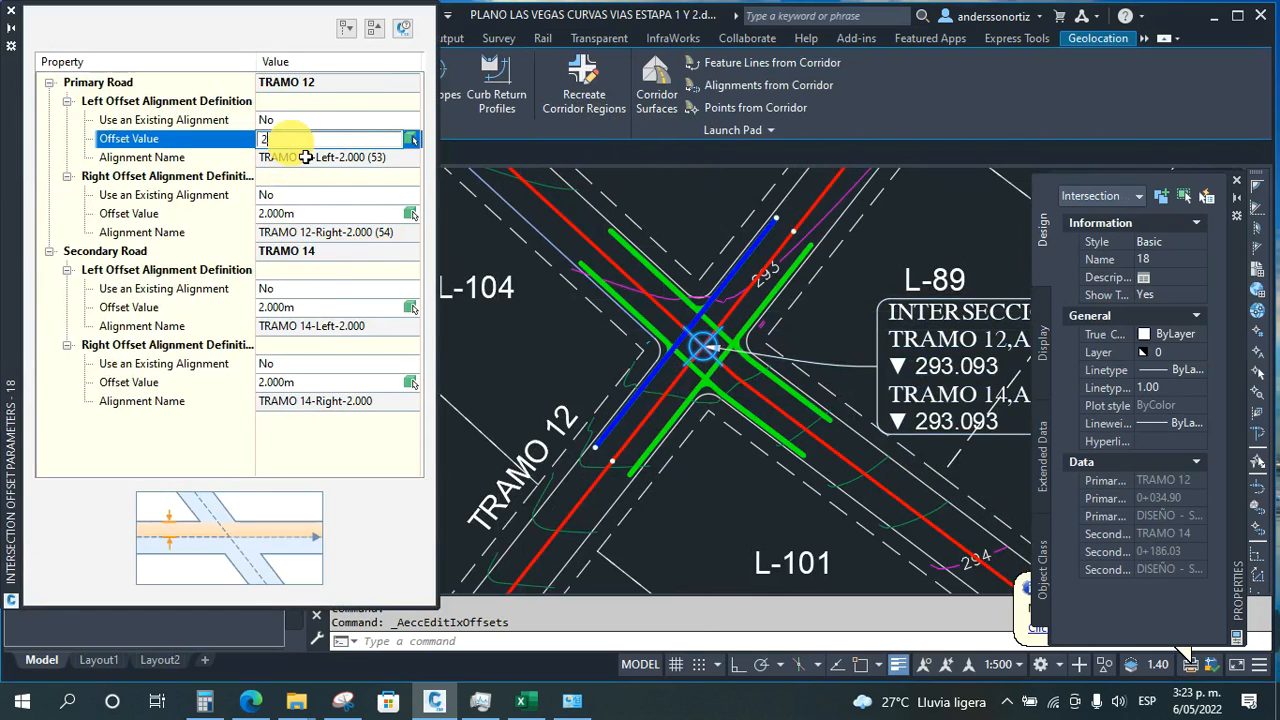
key("Return")
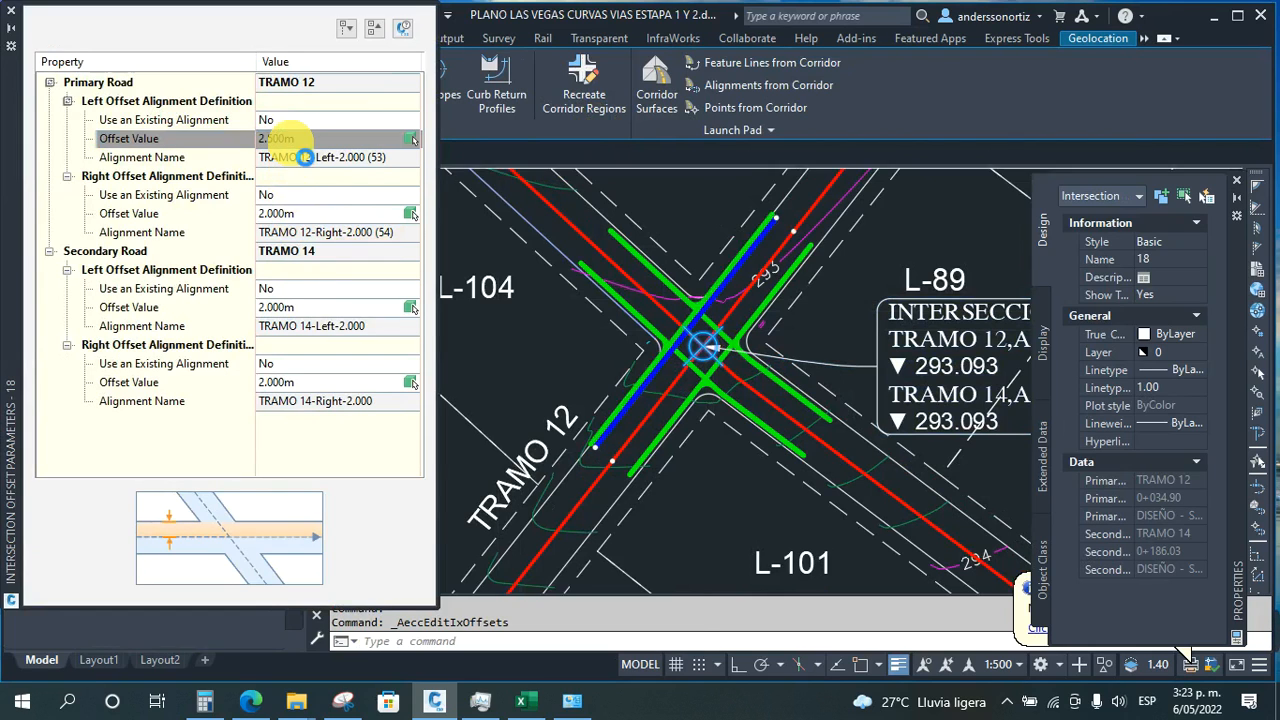
left_click(310, 215)
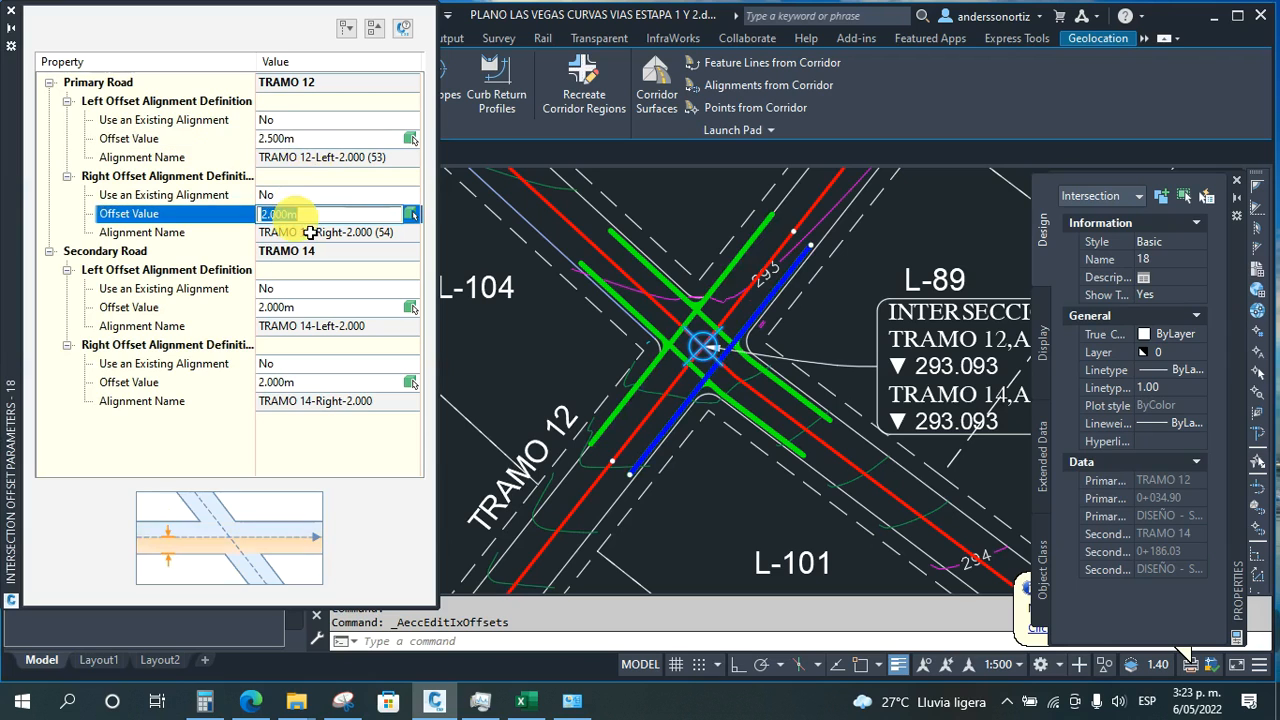
Set the left and right offset values of secondary road TRAMO 14 to 2.5 m and close the offset parameters.
left_click(300, 309)
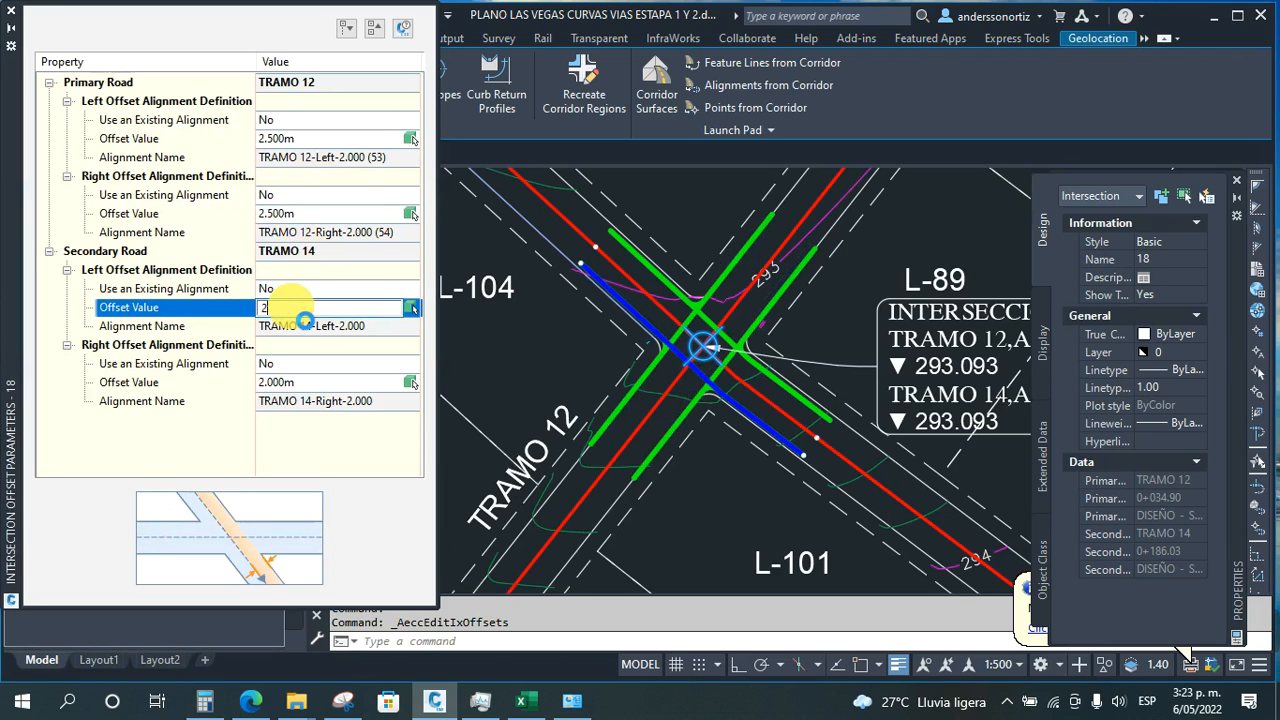
type("2.5")
left_click(300, 383)
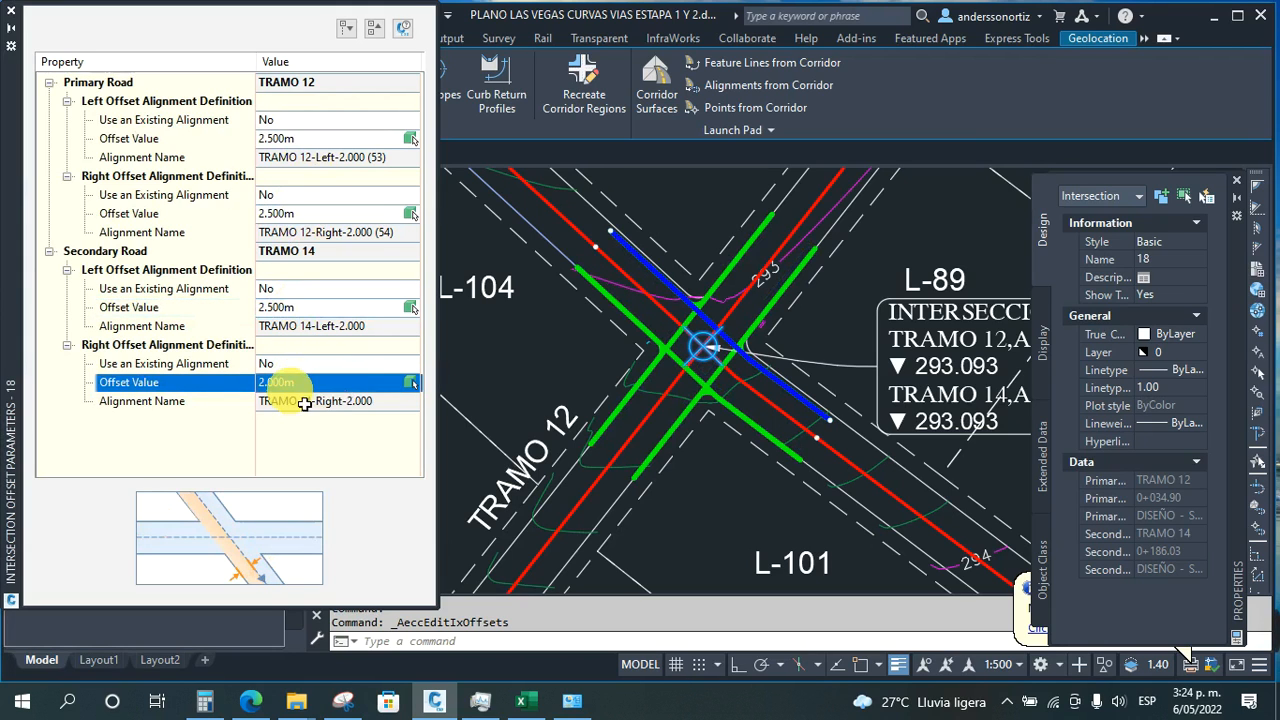
left_click(292, 383)
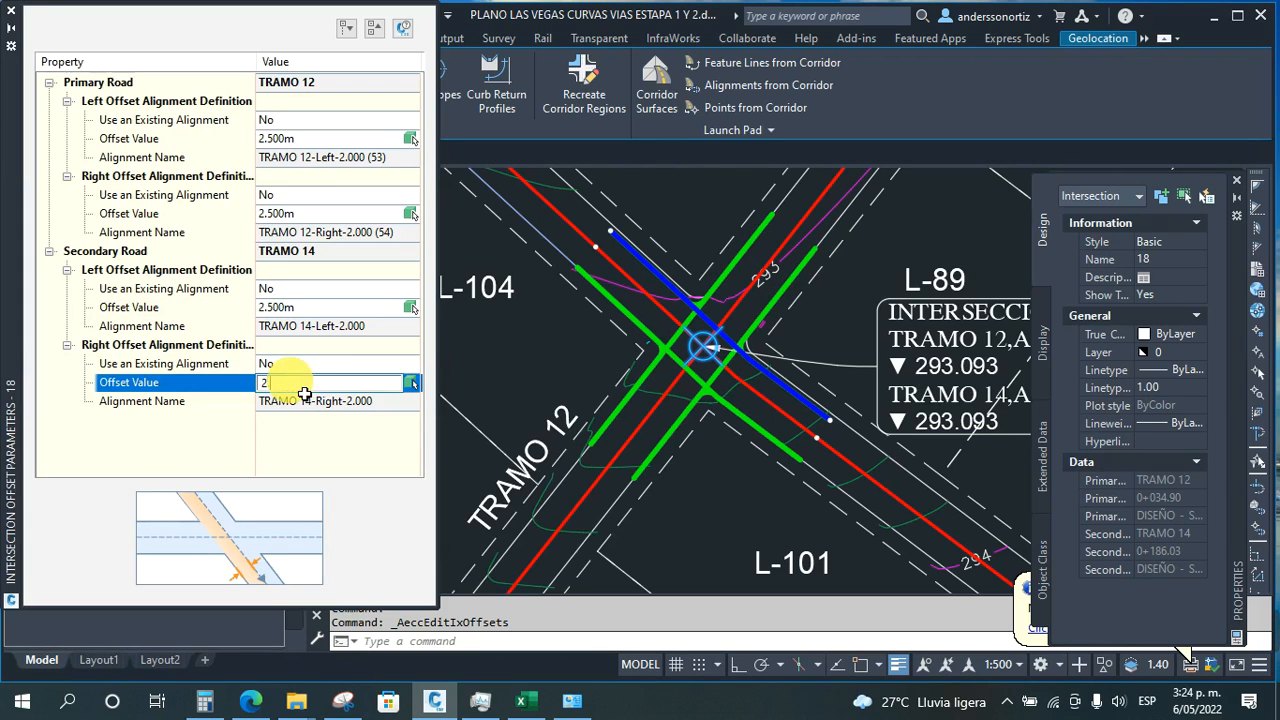
left_click(310, 444)
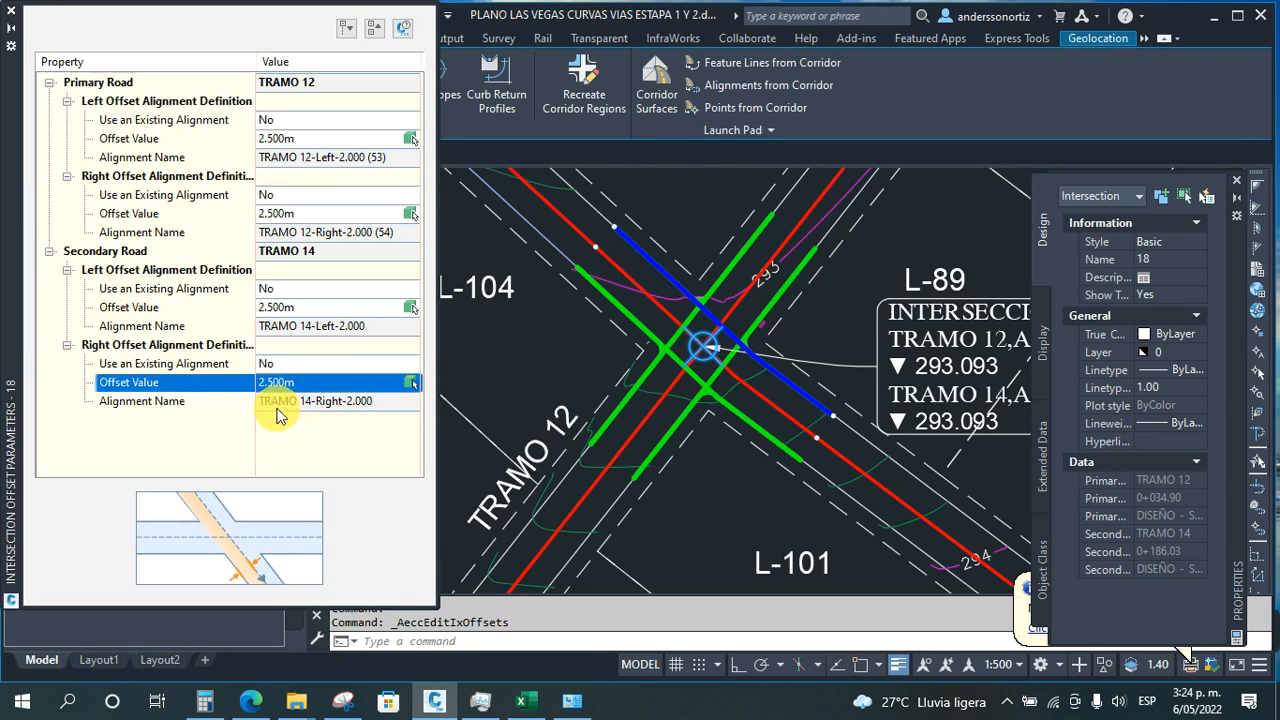
left_click(12, 14)
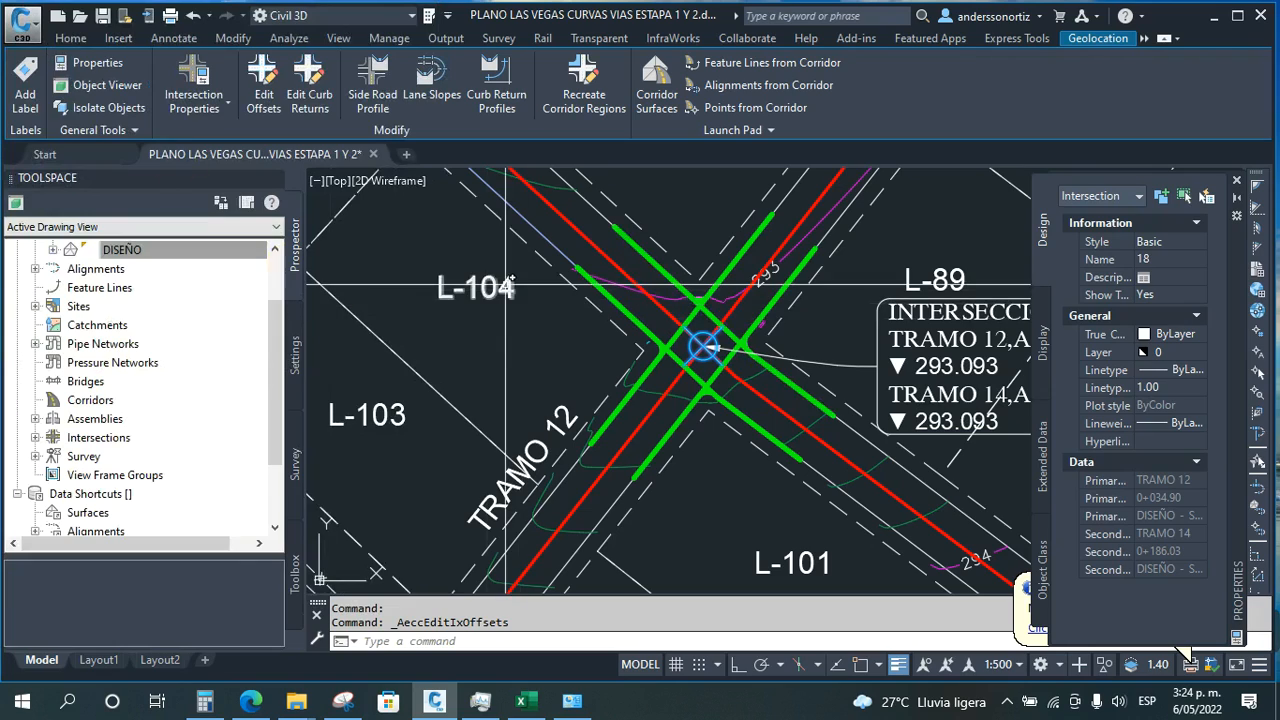
Save the drawing with the finished intersection 18.
scroll(481, 350, "down", 5)
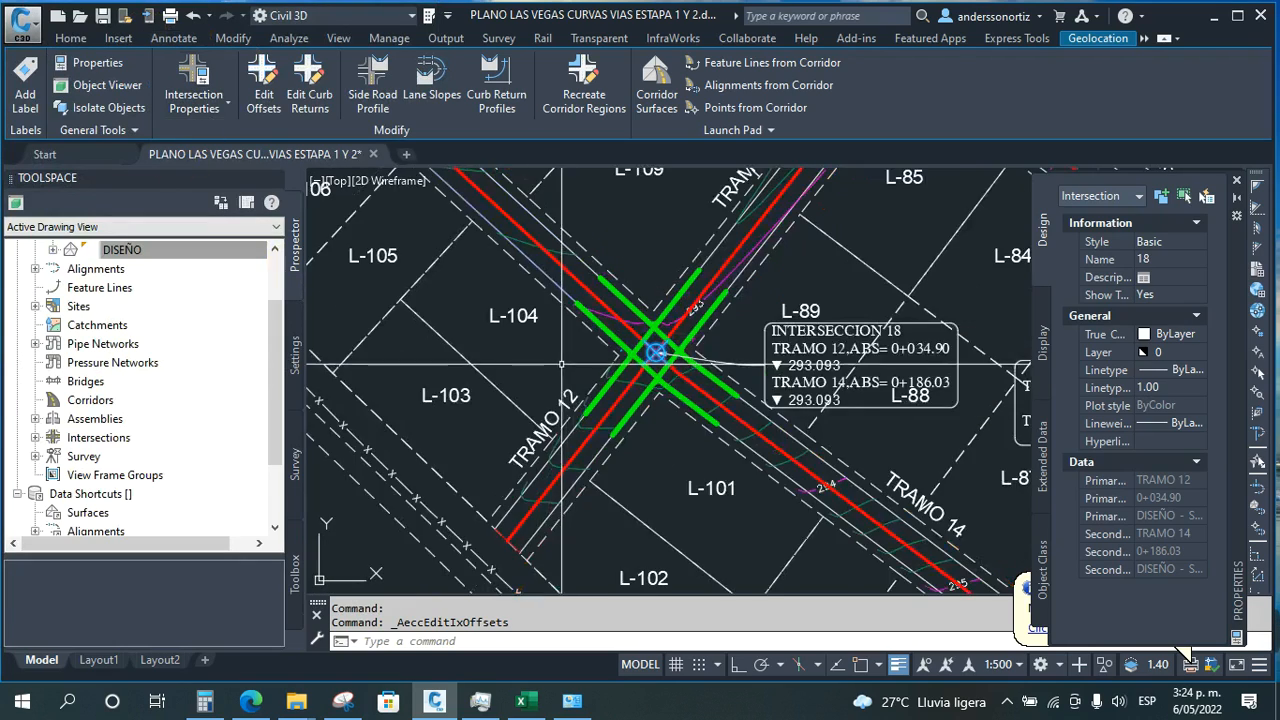
scroll(481, 350, "down", 6)
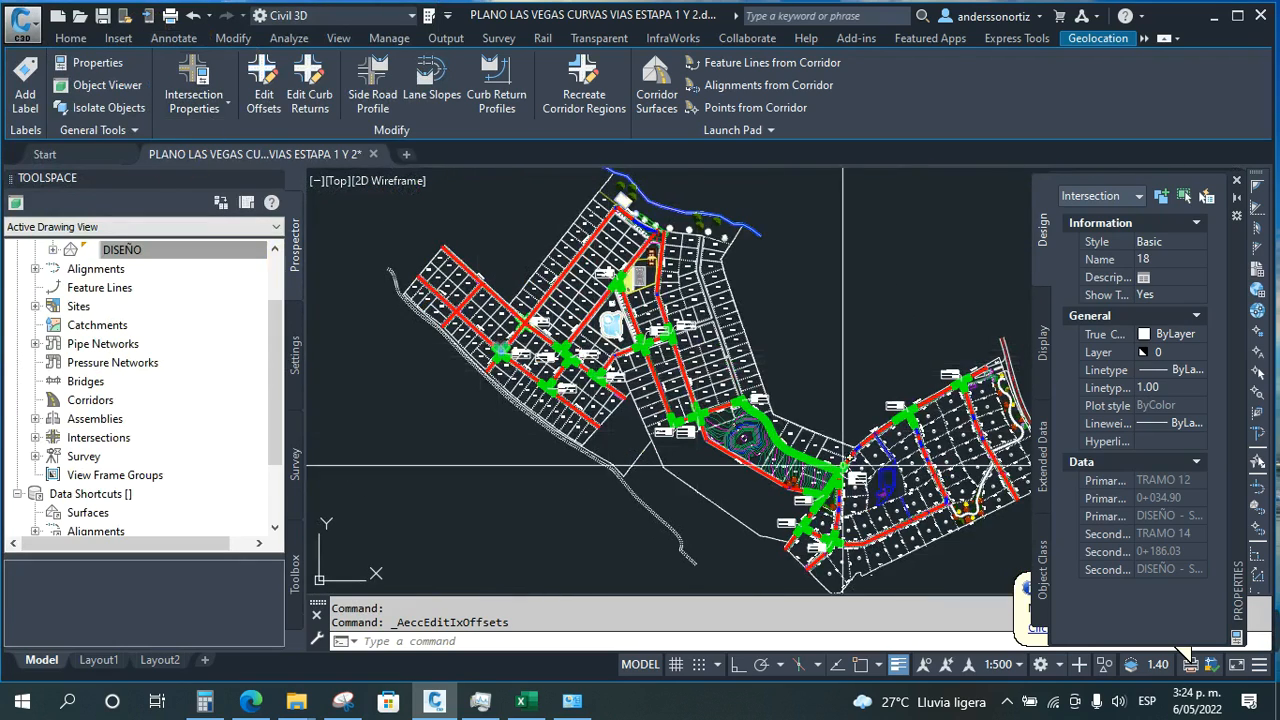
scroll(836, 470, "up", 6)
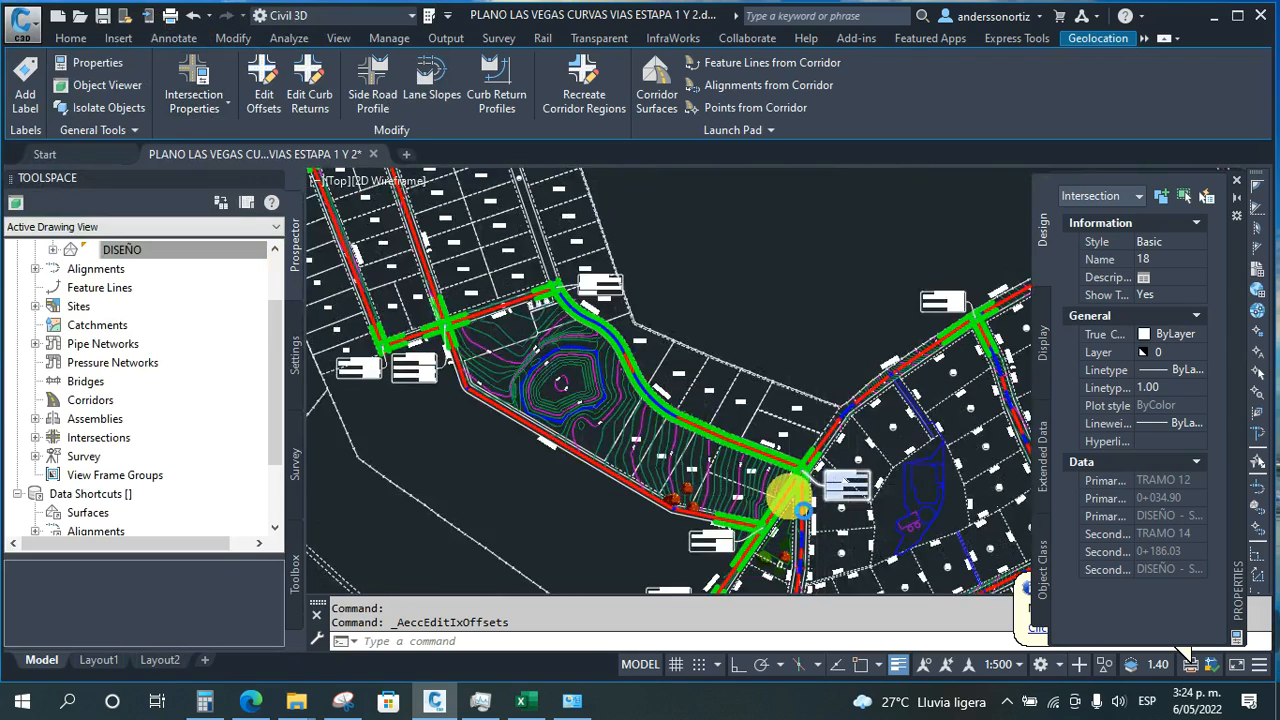
scroll(850, 415, "up", 2)
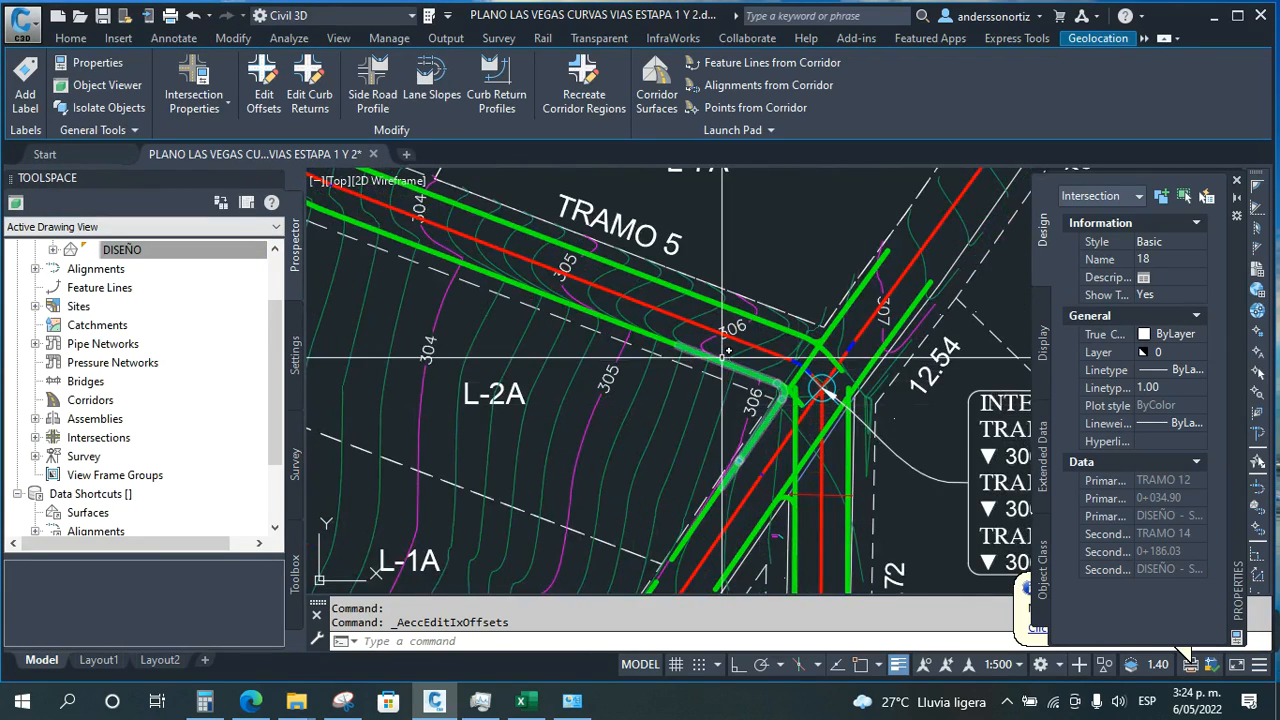
left_click(107, 19)
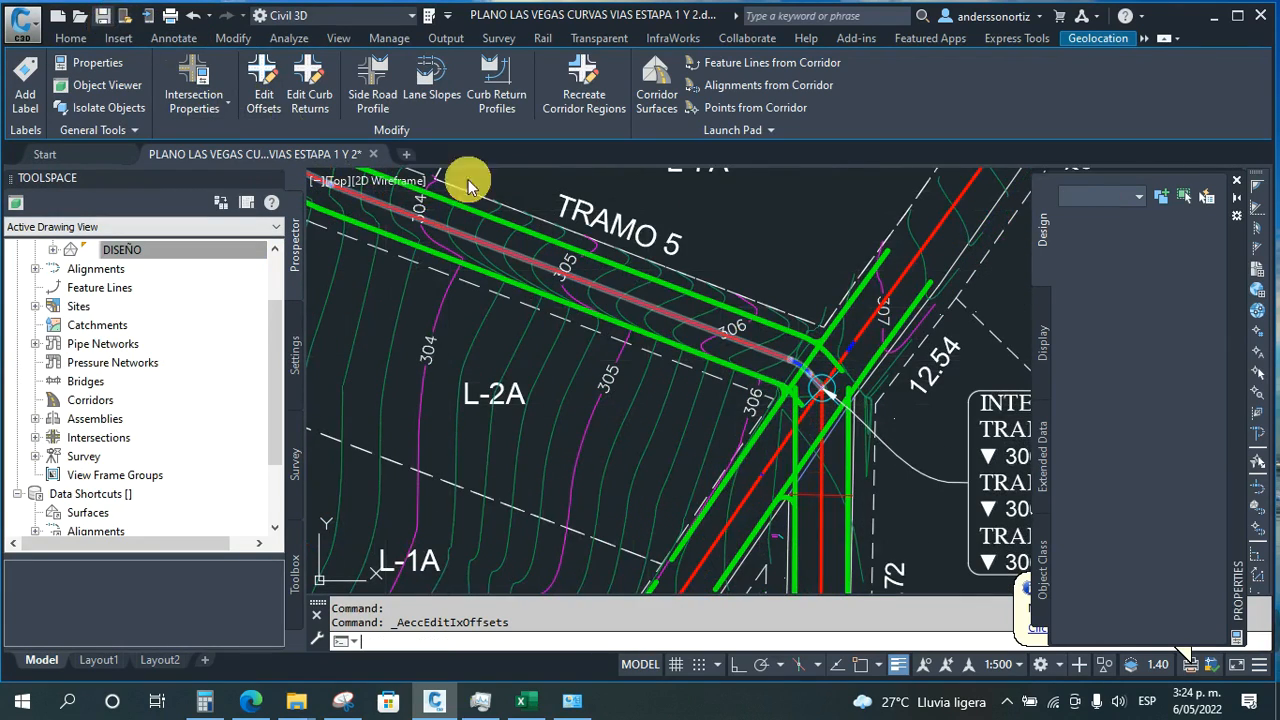